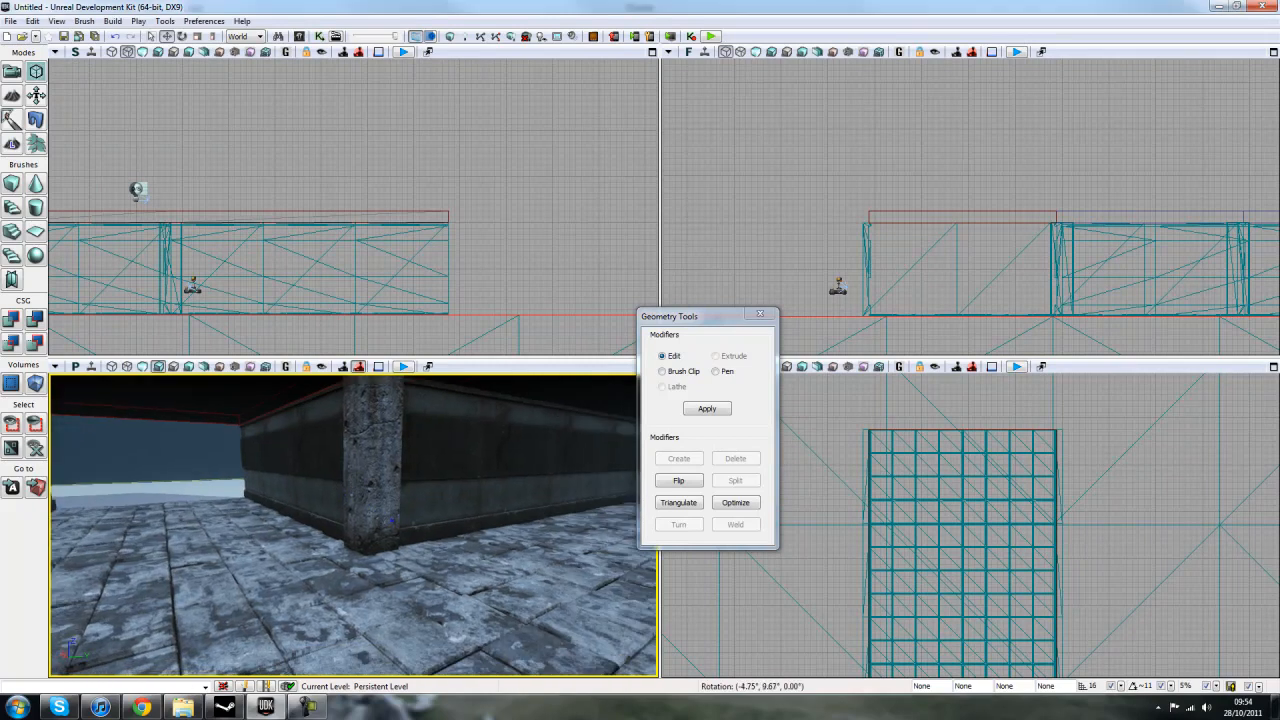
# Step: Place the S_LT_Doors_SM_Door04 door frame mesh from the LT_Doors package on the corridor floor near its open end
pyautogui.click(299, 36)
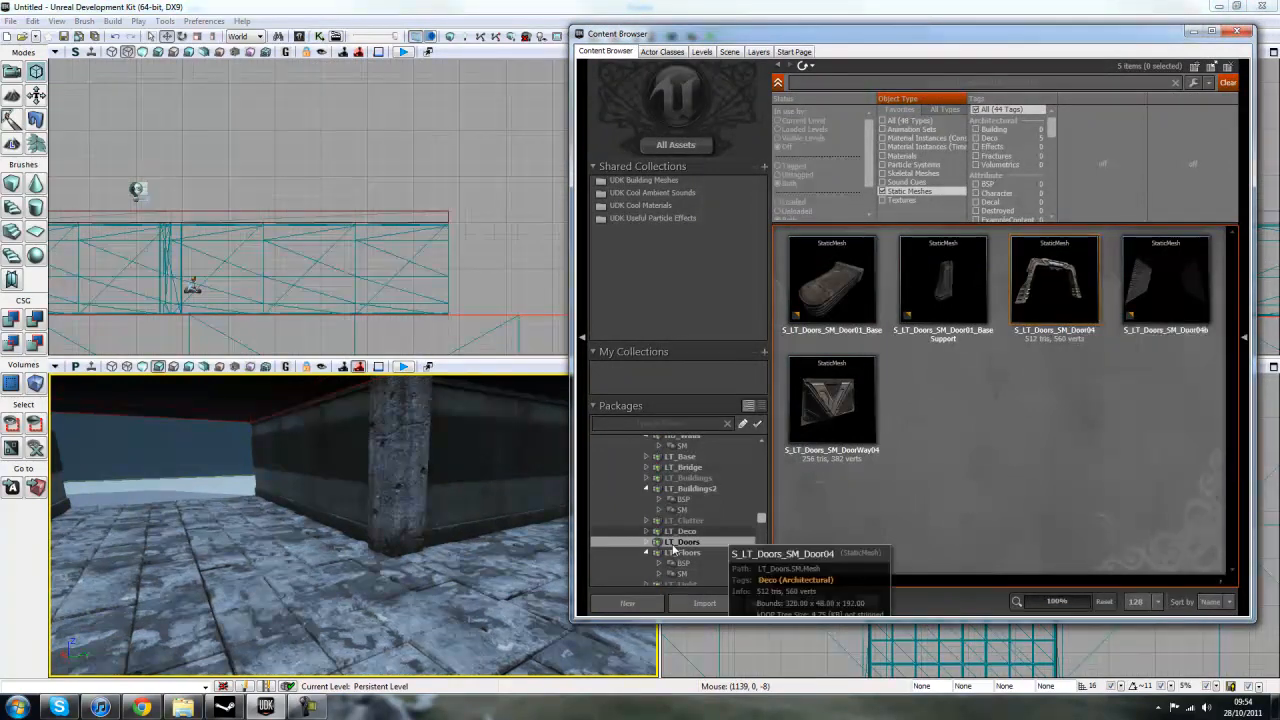
pyautogui.click(1056, 290)
pyautogui.click(205, 513)
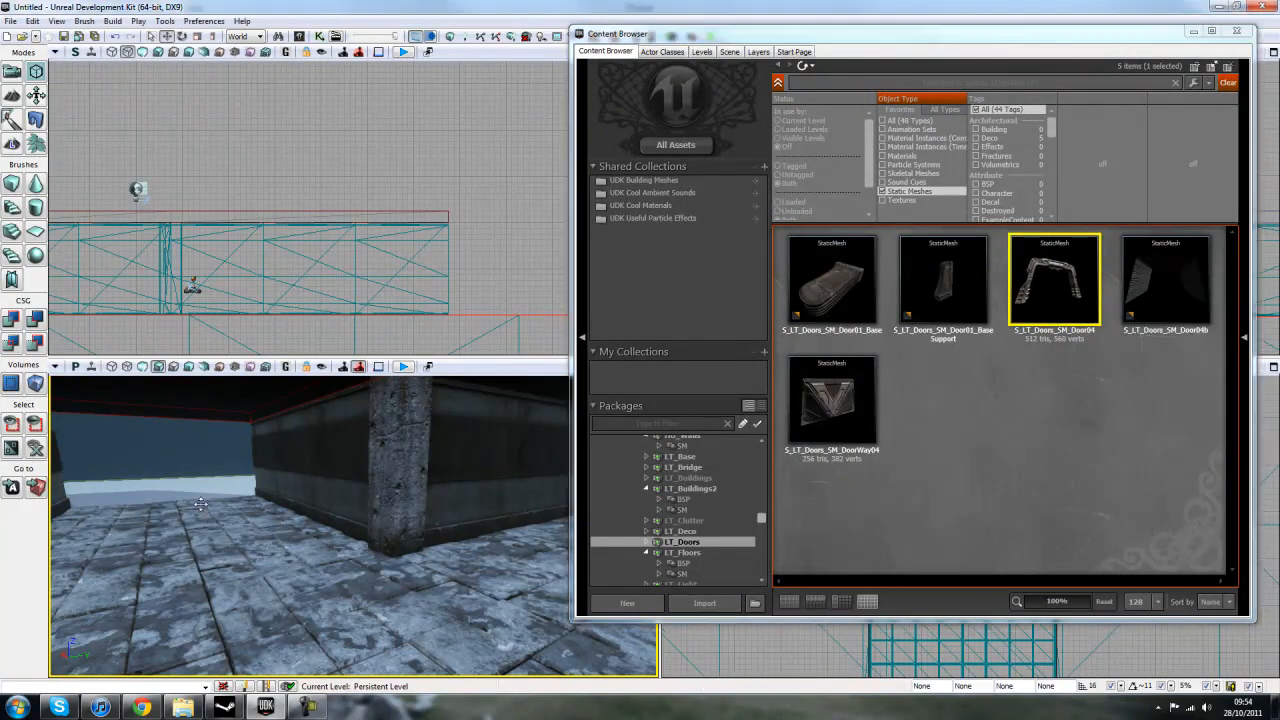
# Step: Place the S_LT_Doors_SM_DoorWay04 door panel mesh on the corridor floor near the door frame and close the Content Browser
pyautogui.moveTo(849, 409)
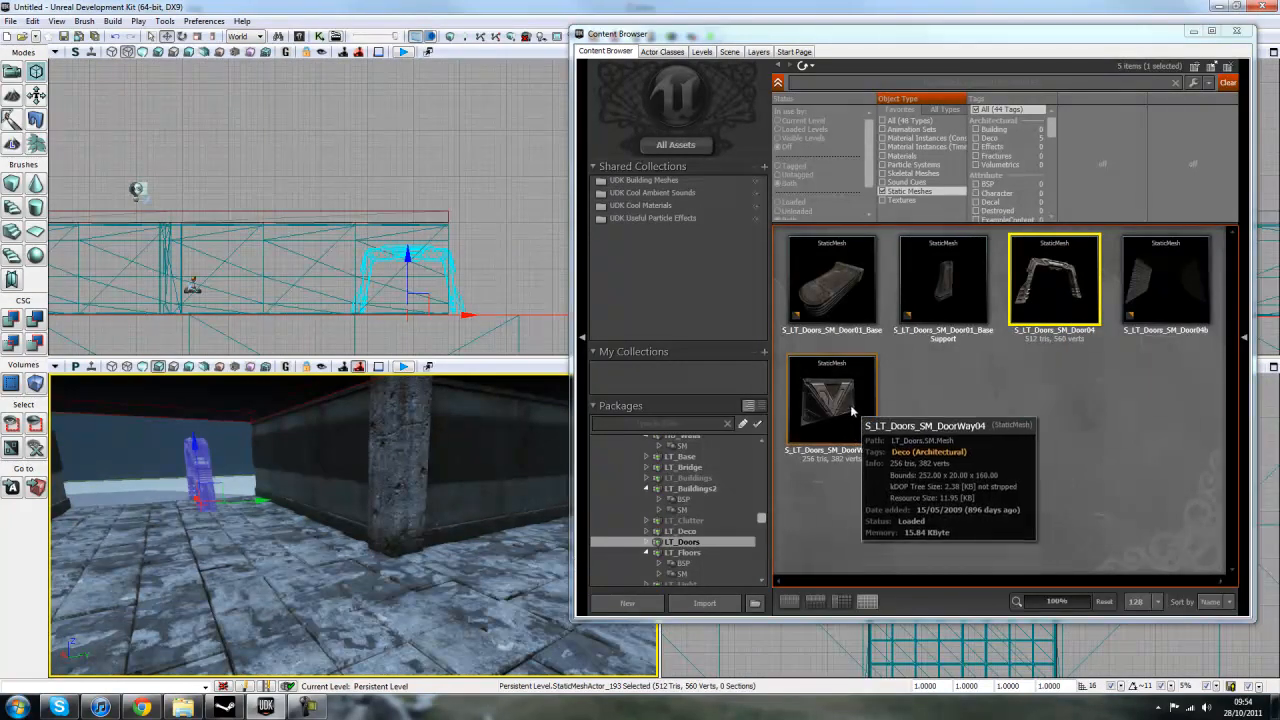
pyautogui.click(849, 409)
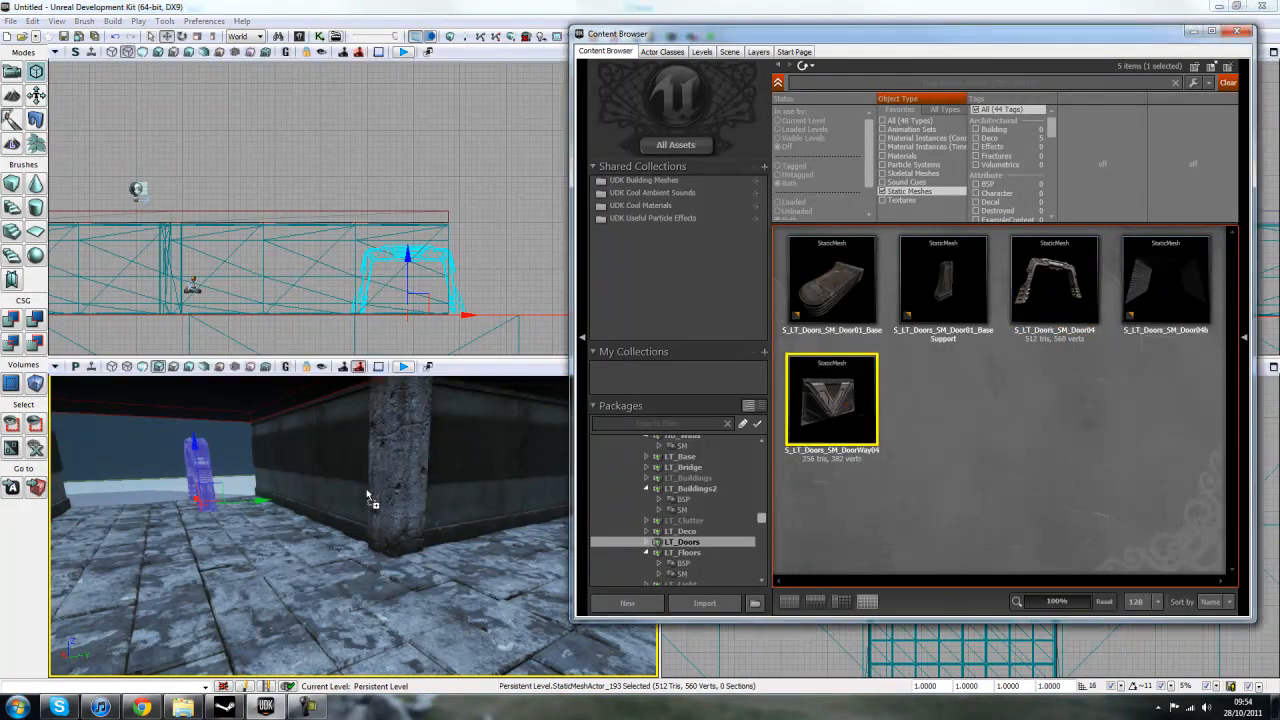
pyautogui.moveTo(75, 516); pyautogui.dragTo(130, 400)
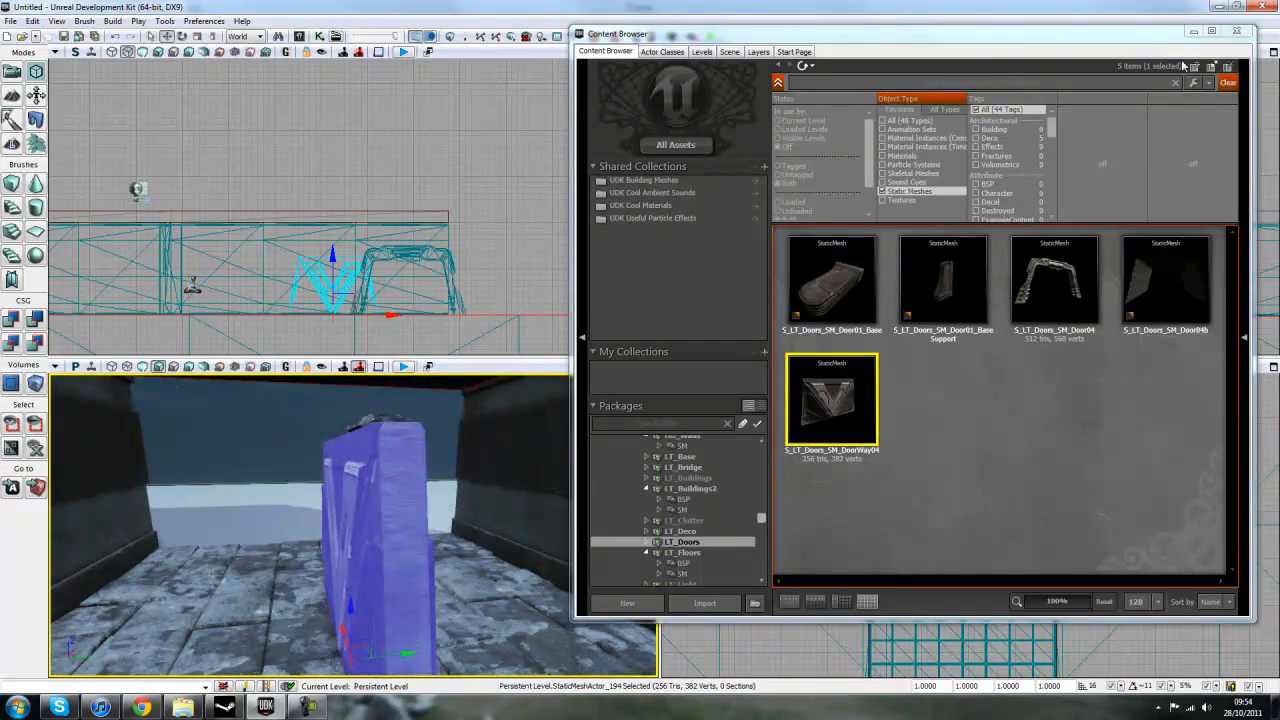
pyautogui.click(1237, 31)
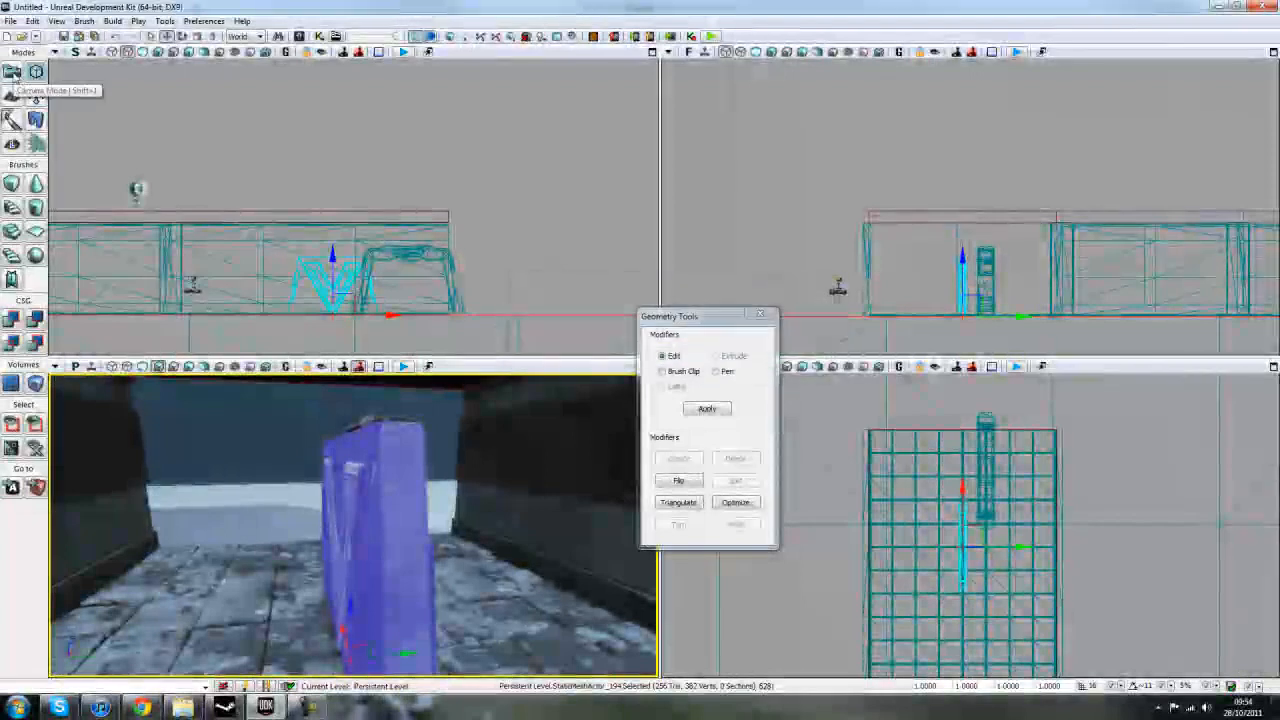
# Step: Leave geometry editing for Camera Mode and hide the V-patterned door panel
pyautogui.click(13, 74)
pyautogui.moveTo(405, 432); pyautogui.dragTo(409, 516)
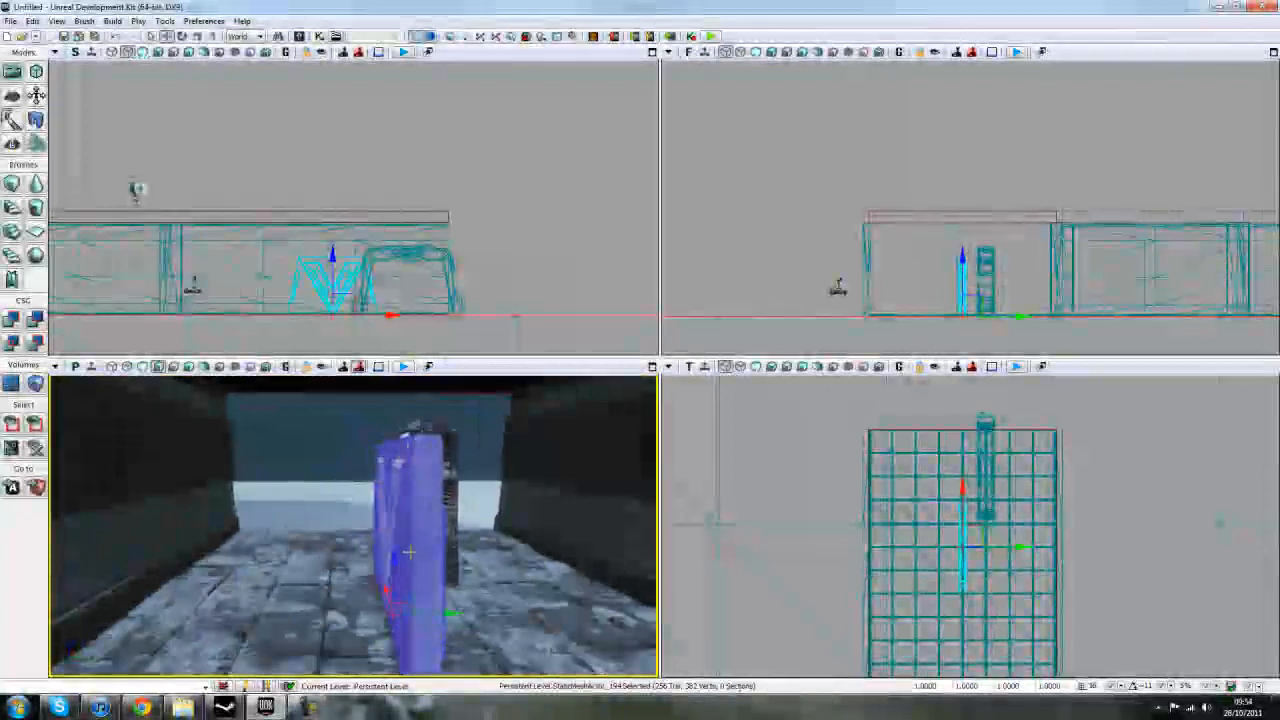
pyautogui.click(35, 426)
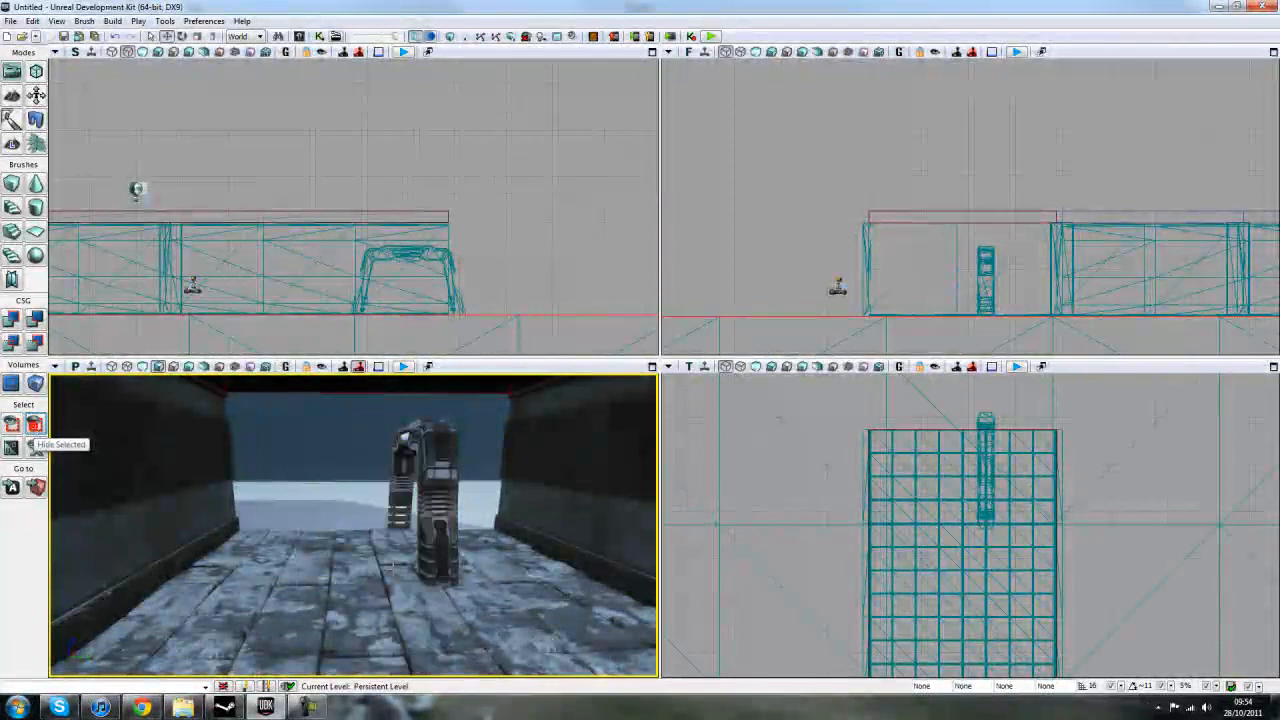
# Step: Rotate the door frame a quarter turn about the vertical axis so that it spans the width of the corridor
pyautogui.click(421, 485)
pyautogui.moveTo(421, 485); pyautogui.dragTo(470, 440)
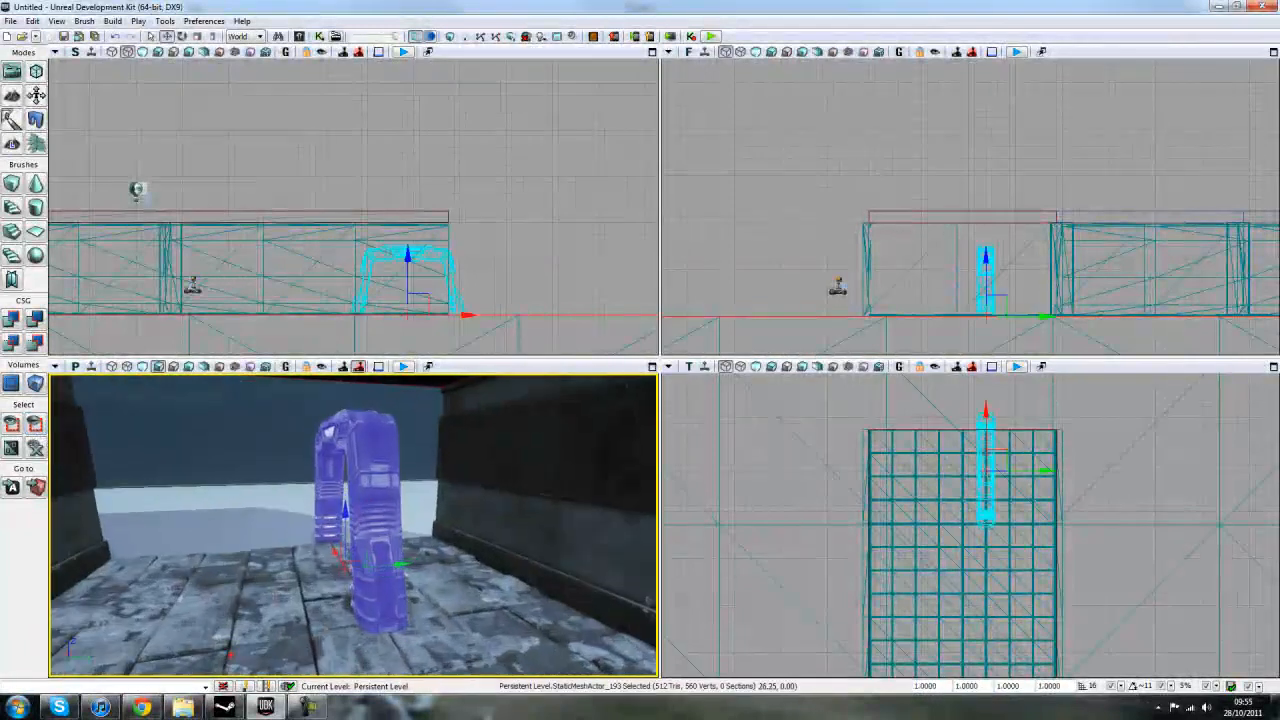
pyautogui.press('space')
pyautogui.moveTo(318, 600); pyautogui.dragTo(420, 598)
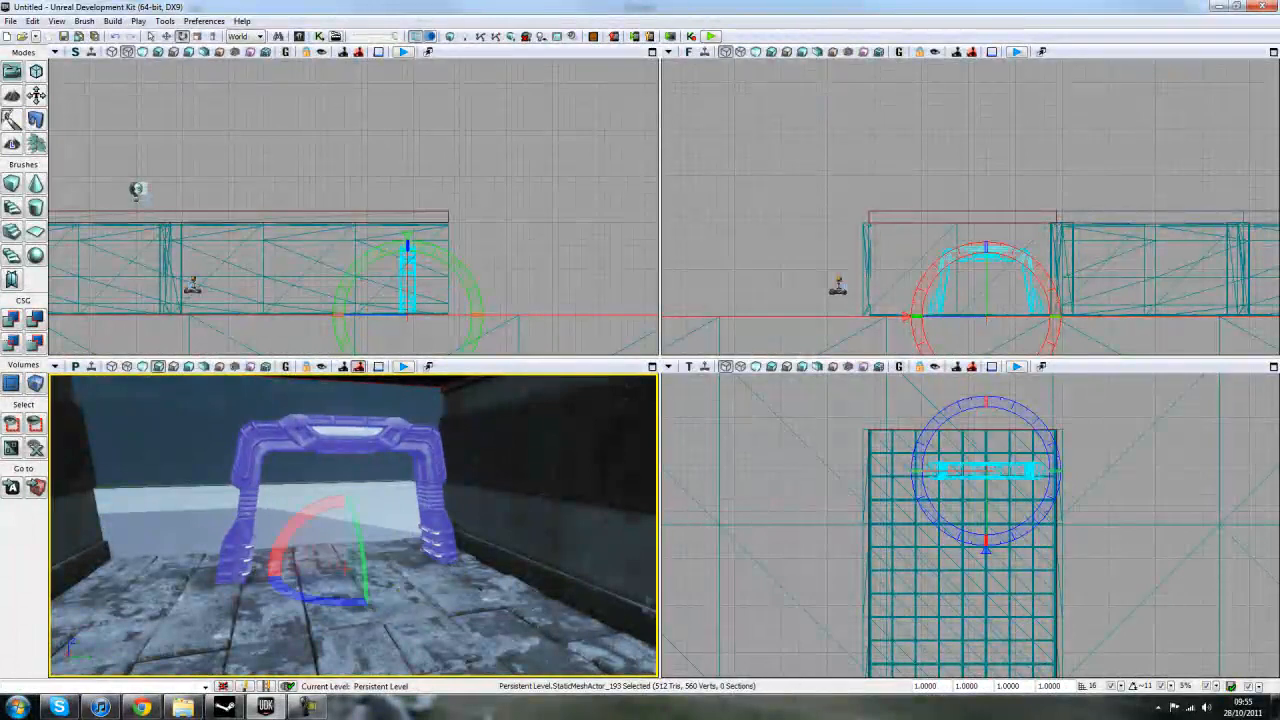
pyautogui.moveTo(342, 590); pyautogui.dragTo(300, 560)
# Step: Move the door frame to the open end of the corridor and centre it between the side walls
pyautogui.press('space')
pyautogui.press('space')
pyautogui.moveTo(977, 542); pyautogui.dragTo(891, 611)
pyautogui.scroll(1, 891, 611)
pyautogui.moveTo(922, 529)
pyautogui.mouseDown()
pyautogui.moveTo(892, 500)
pyautogui.moveTo(903, 530)
pyautogui.mouseUp()
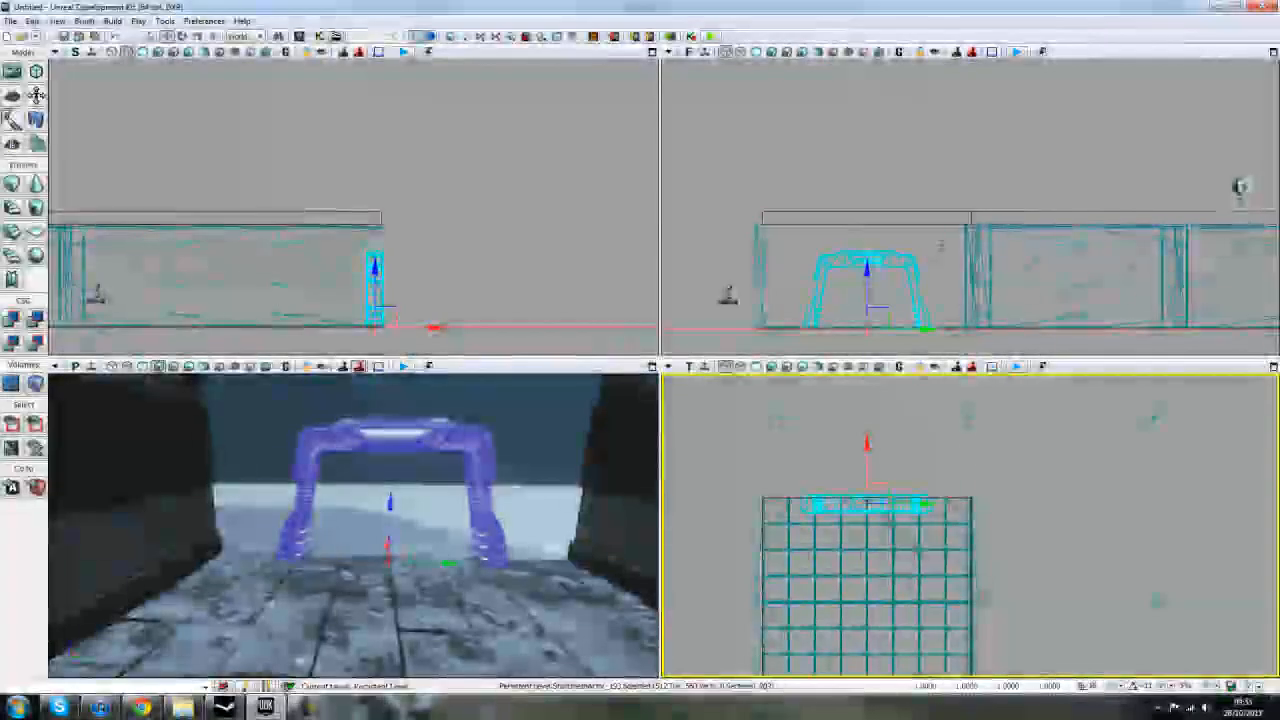
pyautogui.moveTo(495, 570); pyautogui.dragTo(404, 603)
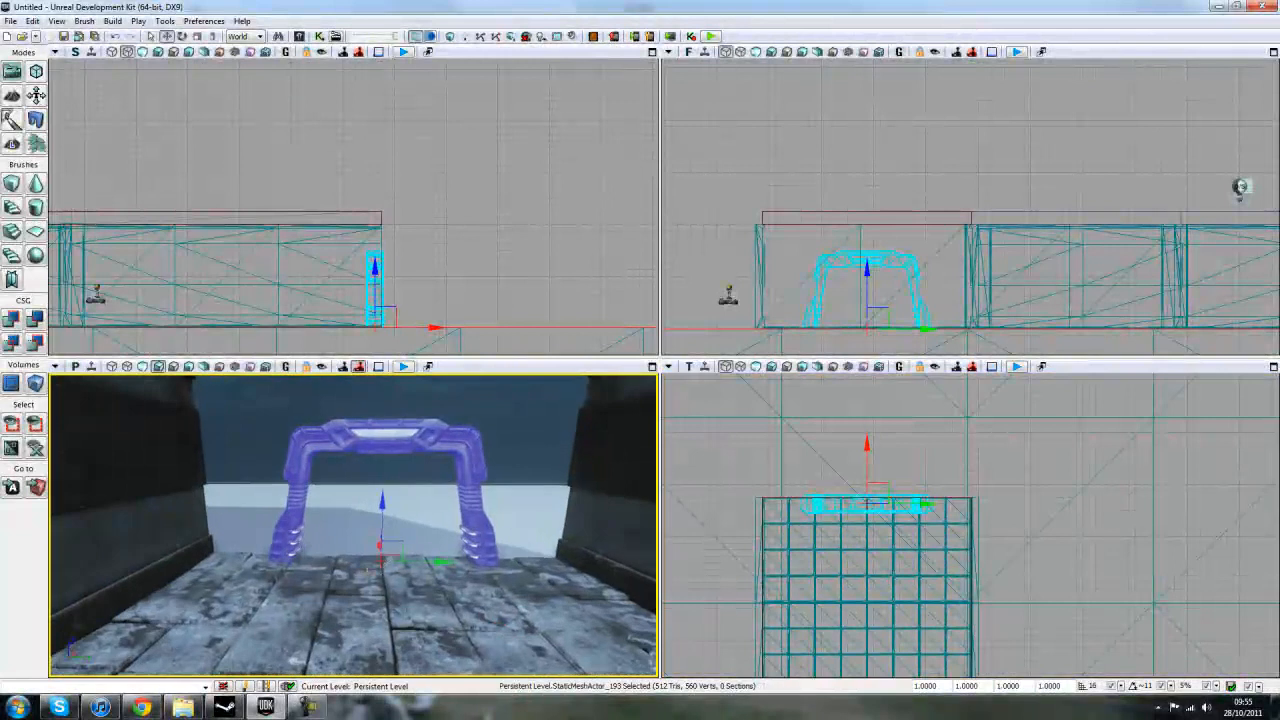
# Step: Unhide all objects and rotate the V-patterned door panel 90 degrees about the vertical axis to face along the corridor
pyautogui.click(34, 450)
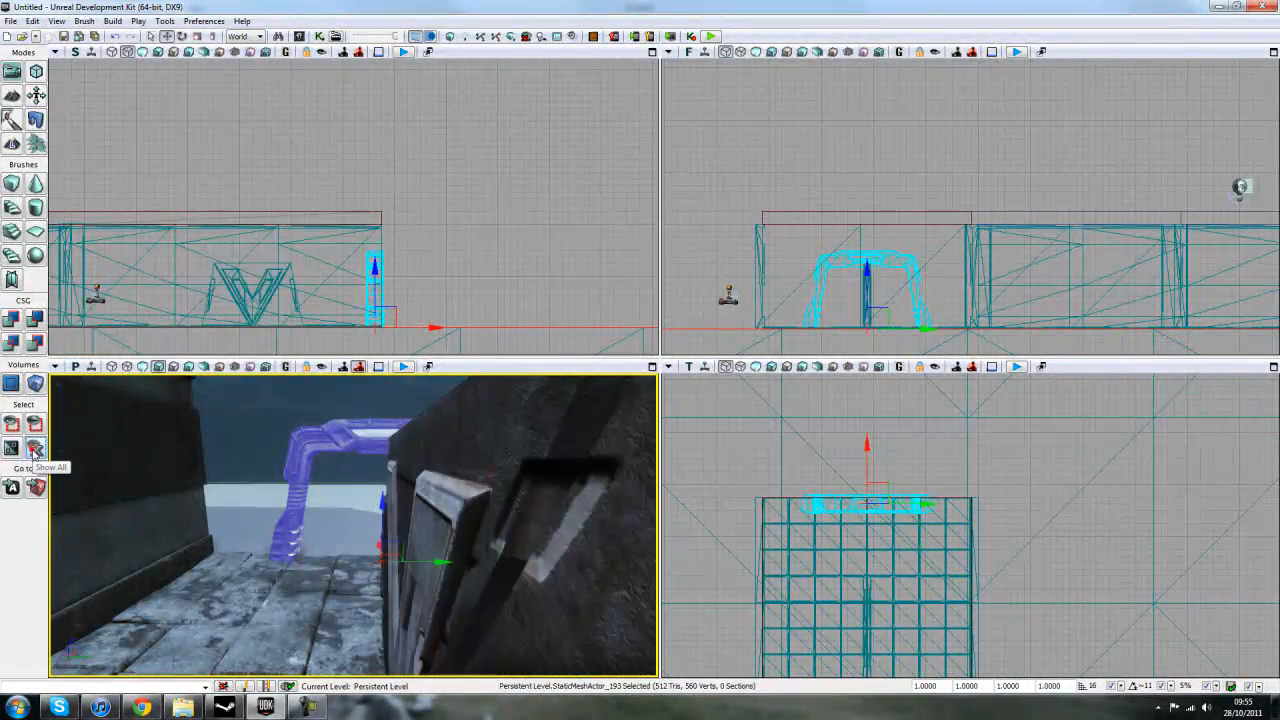
pyautogui.moveTo(400, 556); pyautogui.dragTo(262, 598)
pyautogui.click(380, 586)
pyautogui.press('space')
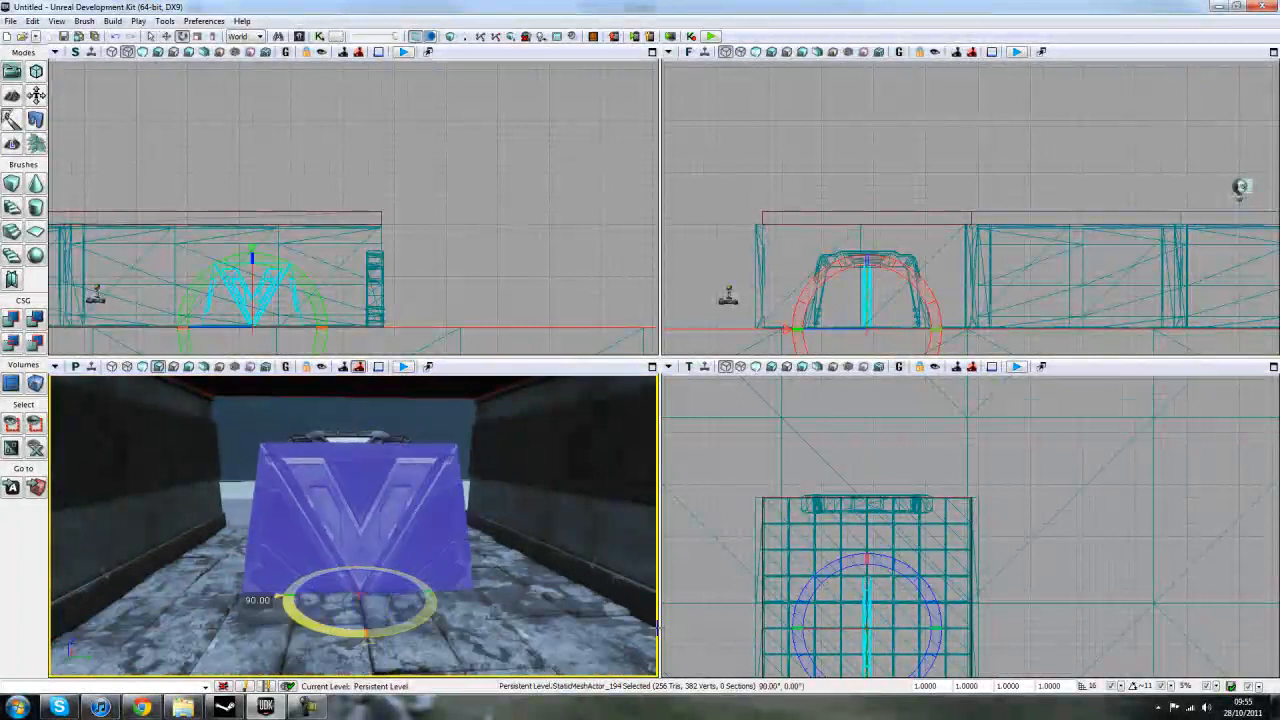
# Step: Move the door panel to the end of the corridor so that it sits centred inside the door frame
pyautogui.press('space')
pyautogui.press('space')
pyautogui.moveTo(353, 575); pyautogui.dragTo(353, 512)
pyautogui.scroll(4, 1010, 523)
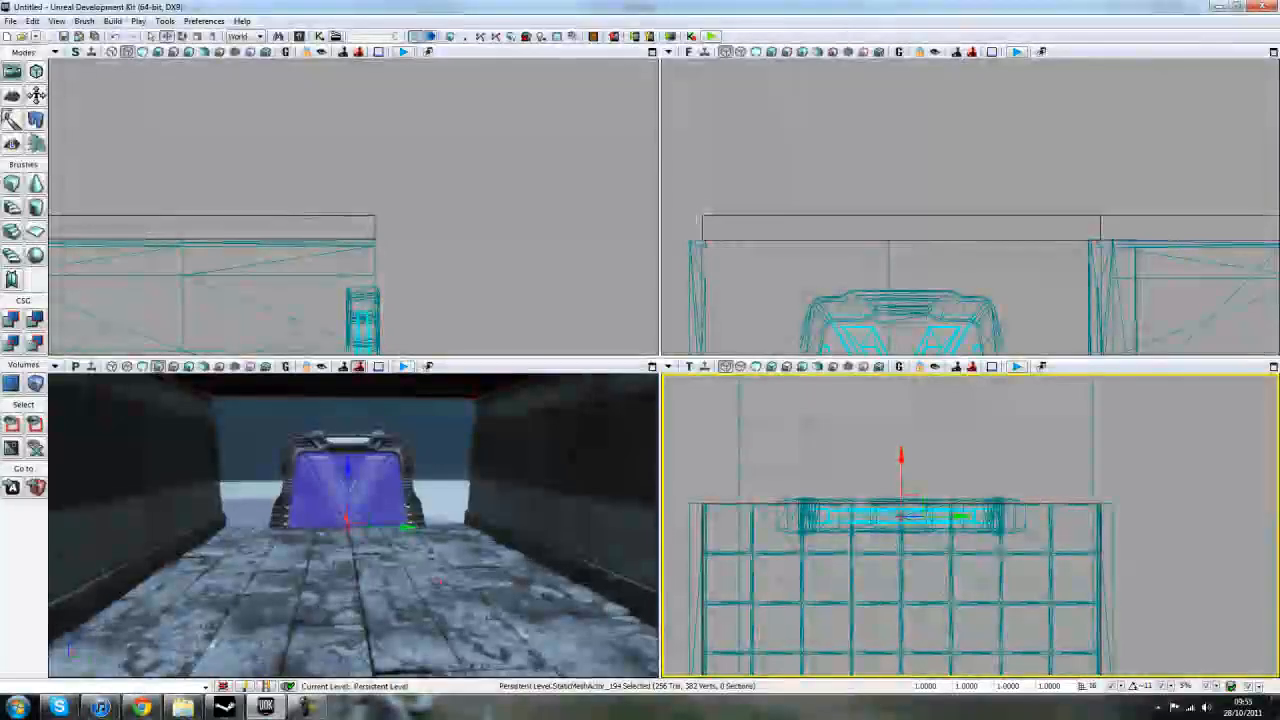
pyautogui.moveTo(445, 610); pyautogui.dragTo(437, 580)
pyautogui.moveTo(437, 580); pyautogui.dragTo(481, 505, button='right')
pyautogui.moveTo(481, 505); pyautogui.dragTo(566, 537)
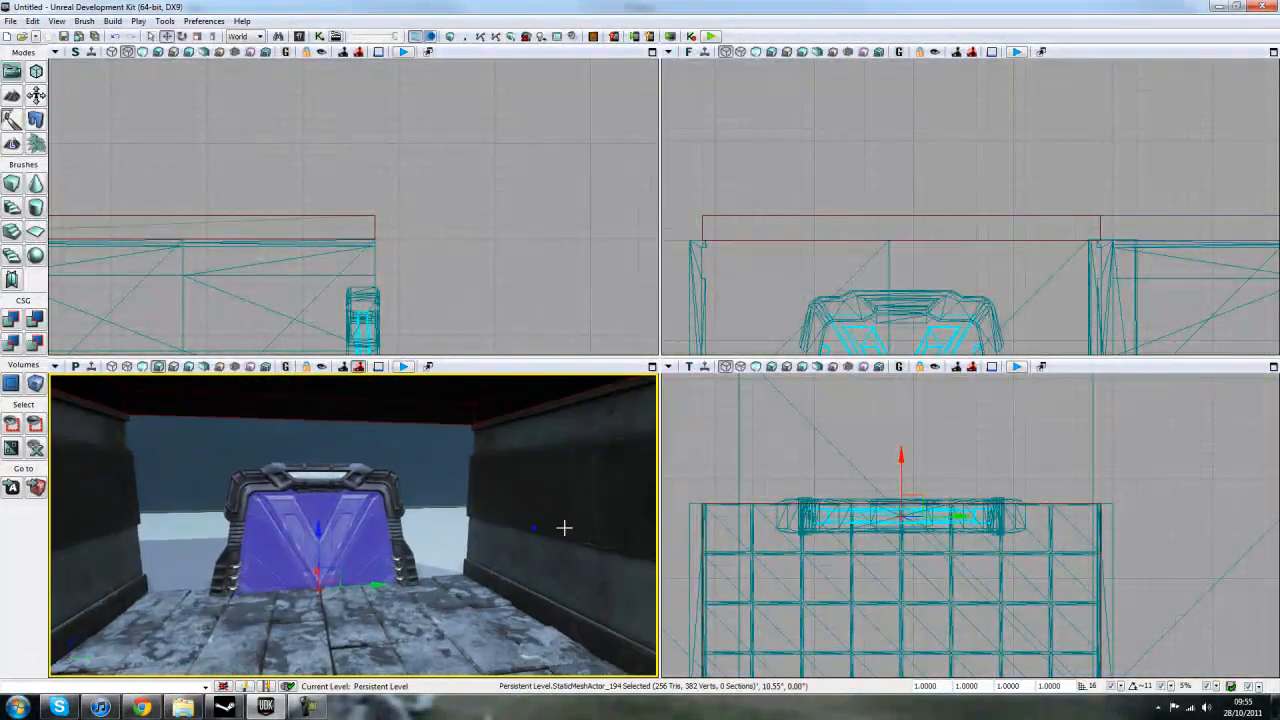
pyautogui.click(498, 498)
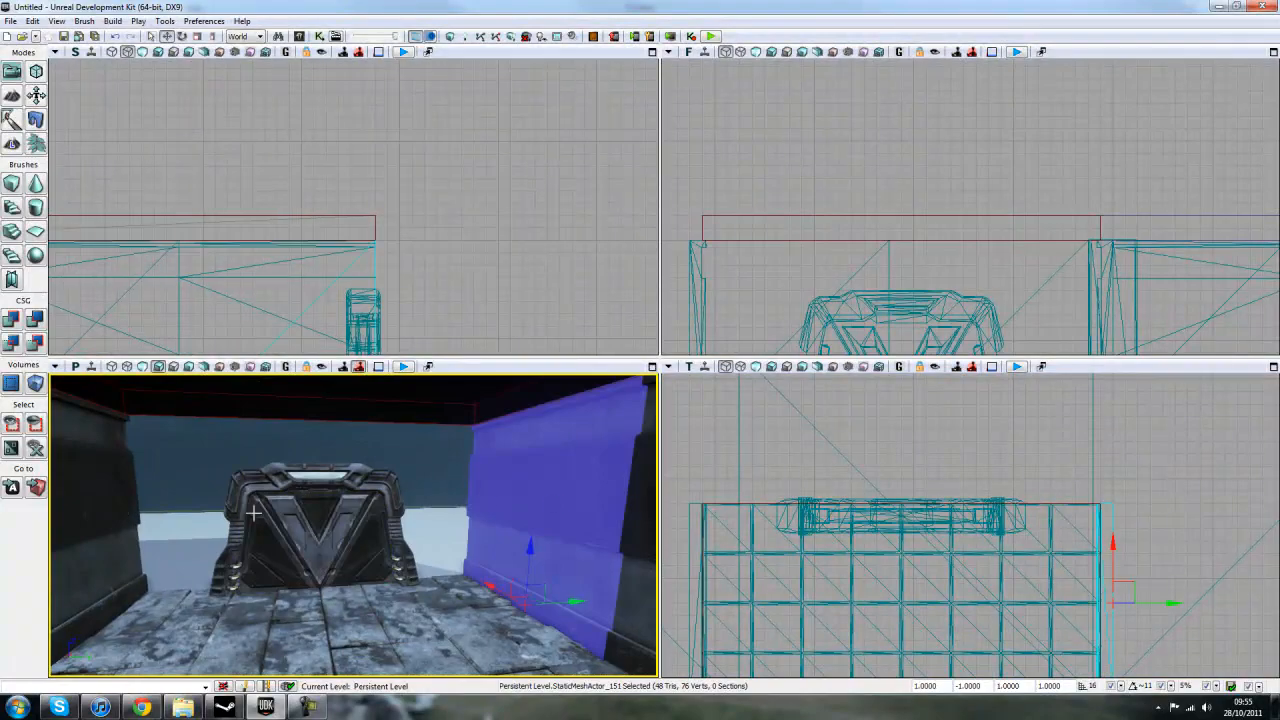
pyautogui.click(390, 510)
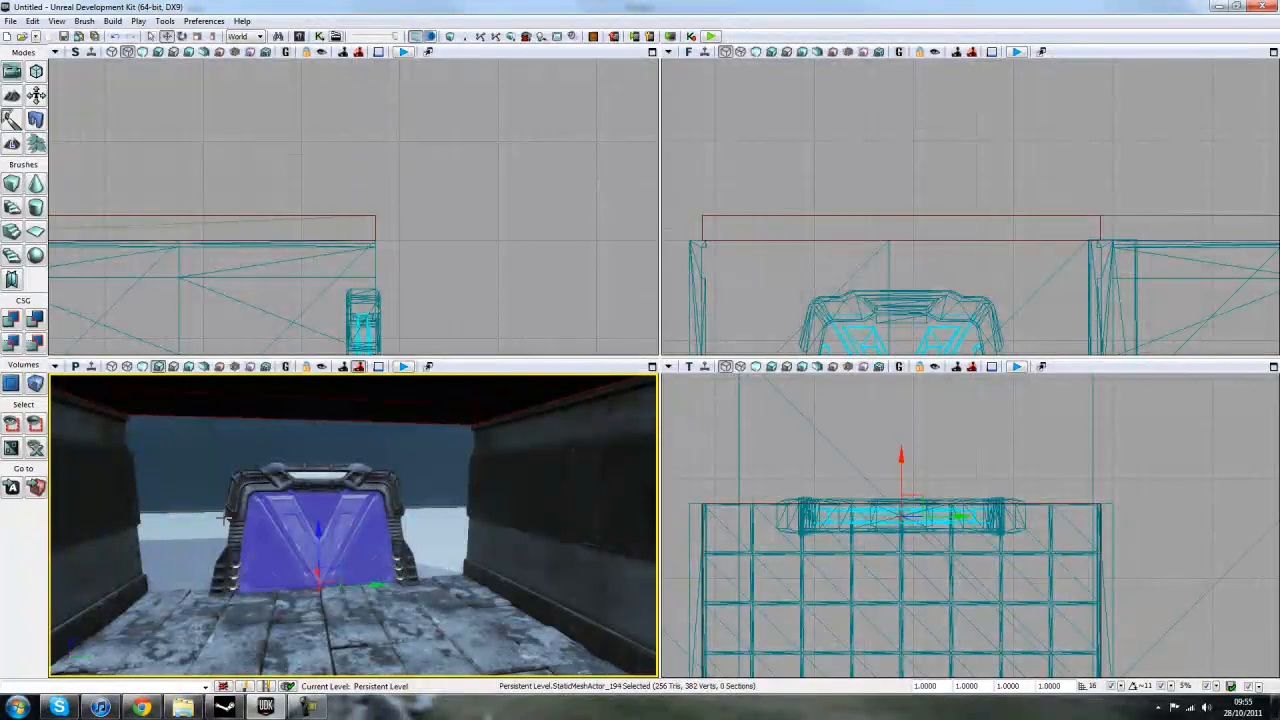
pyautogui.moveTo(534, 518); pyautogui.dragTo(359, 494)
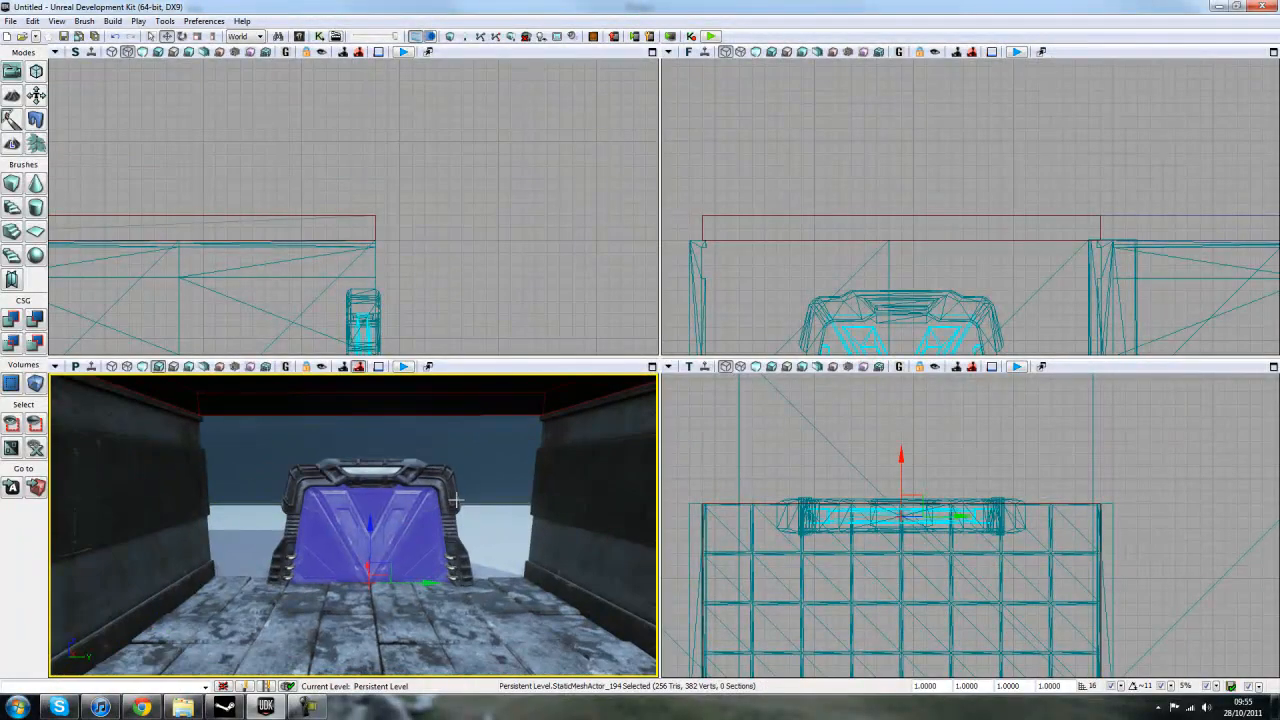
pyautogui.moveTo(301, 456); pyautogui.dragTo(351, 409)
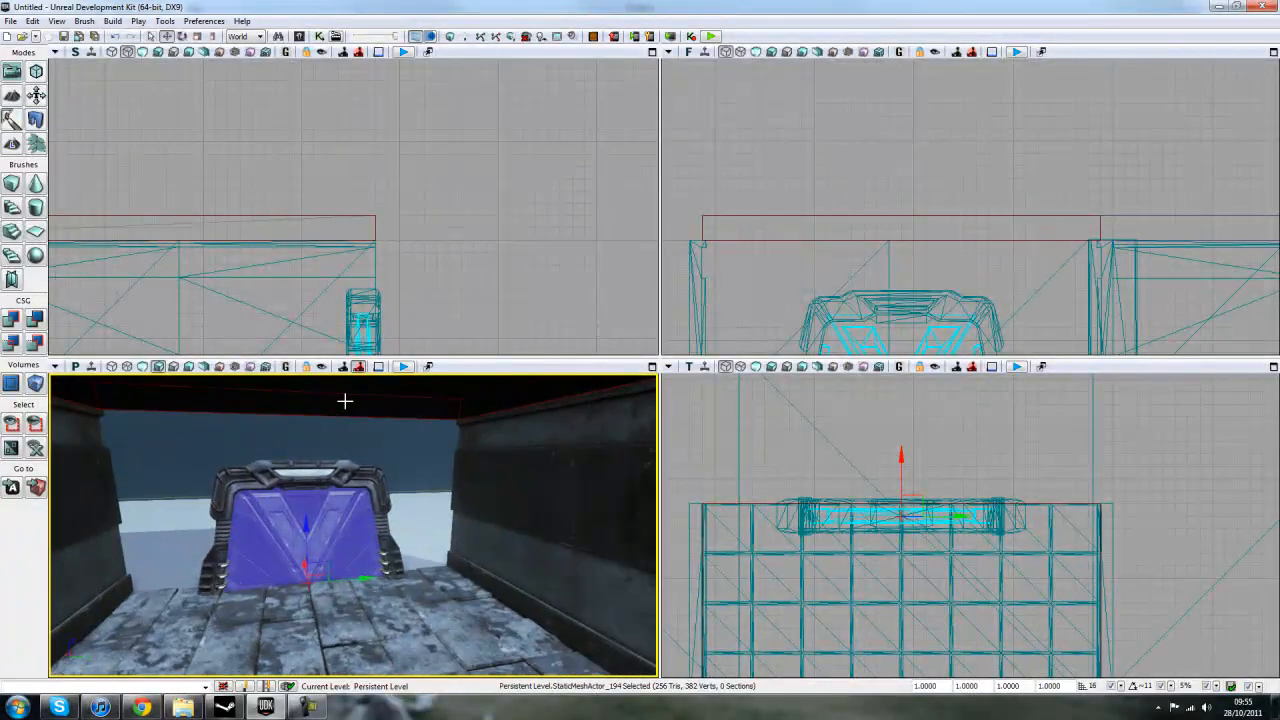
pyautogui.click(348, 398)
pyautogui.doubleClick(348, 394)
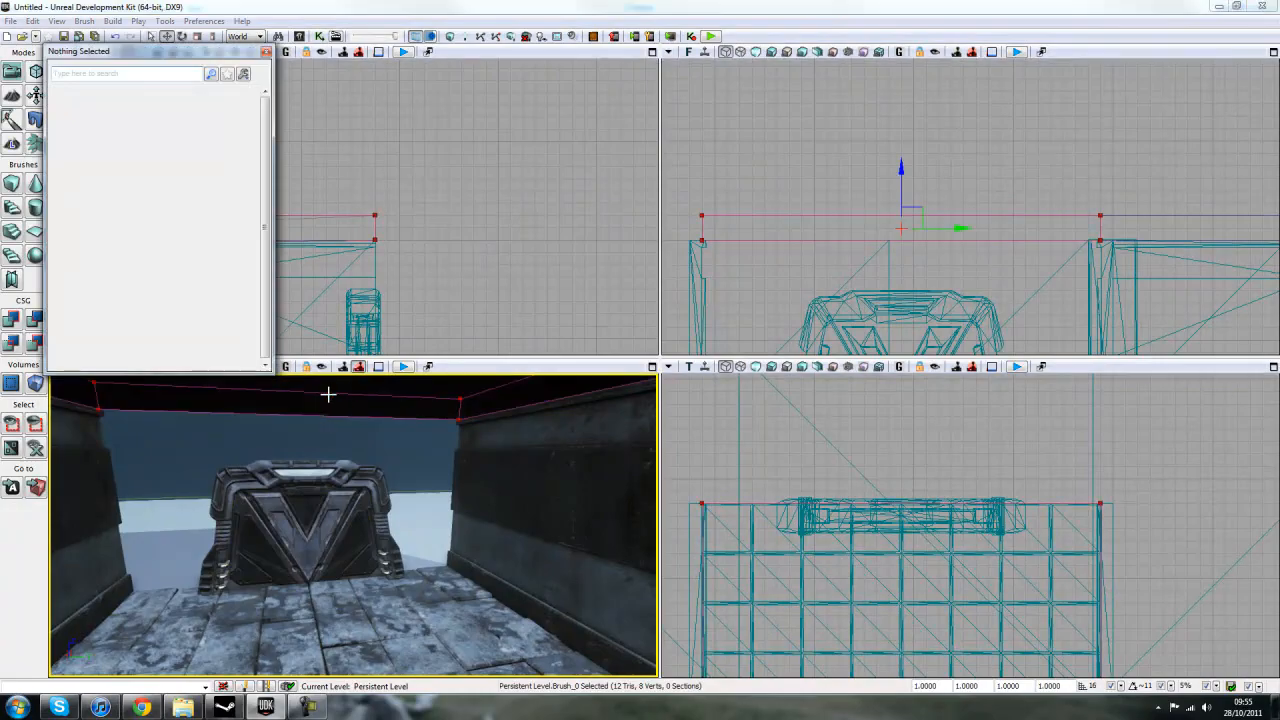
pyautogui.click(265, 51)
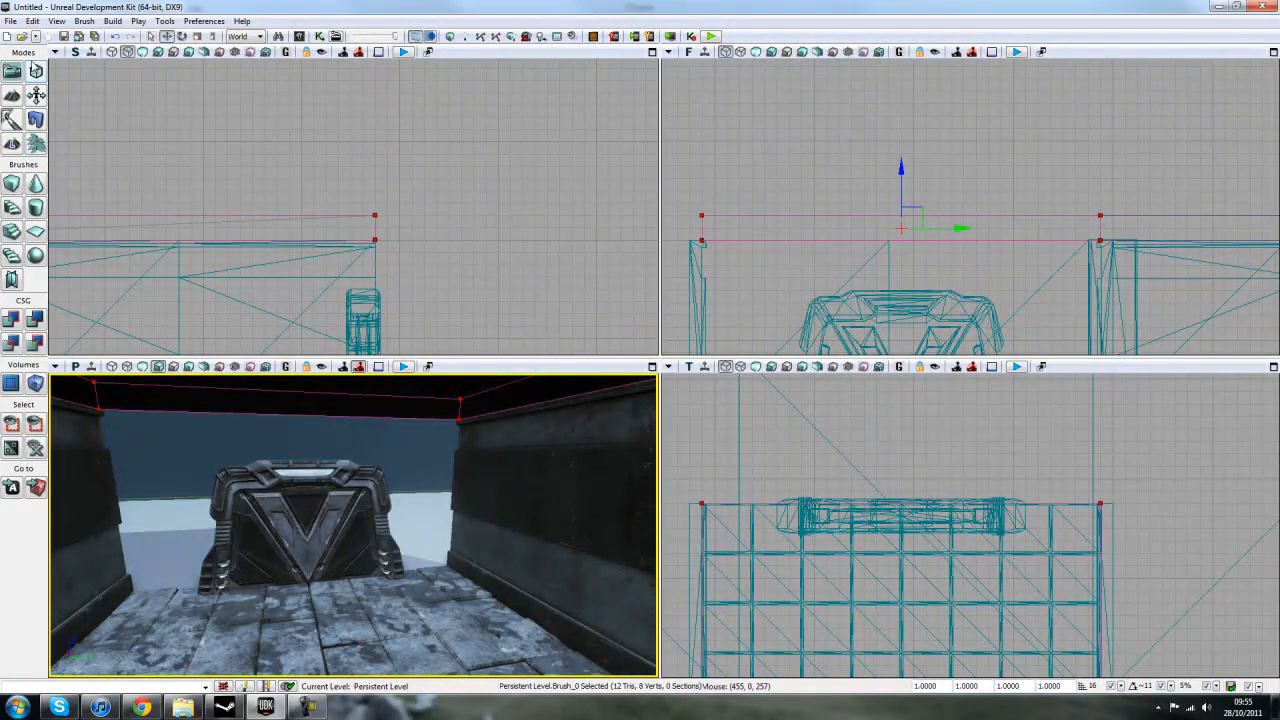
pyautogui.click(36, 72)
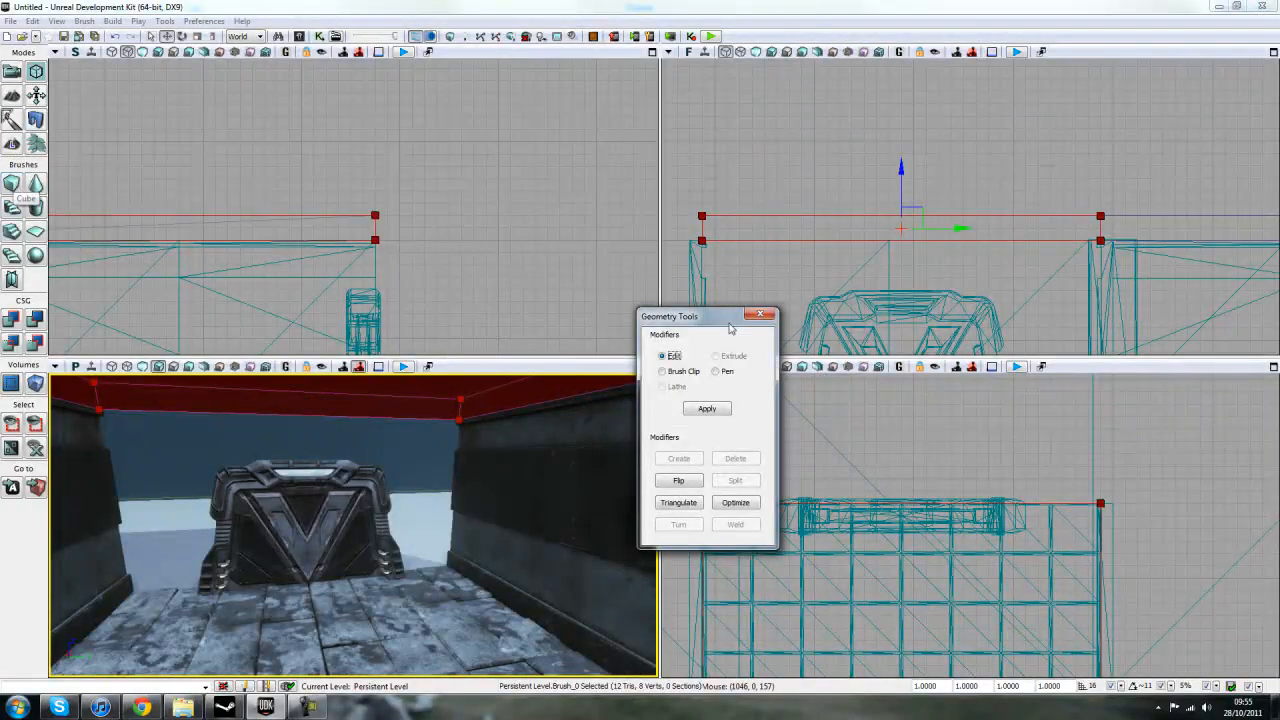
pyautogui.click(12, 72)
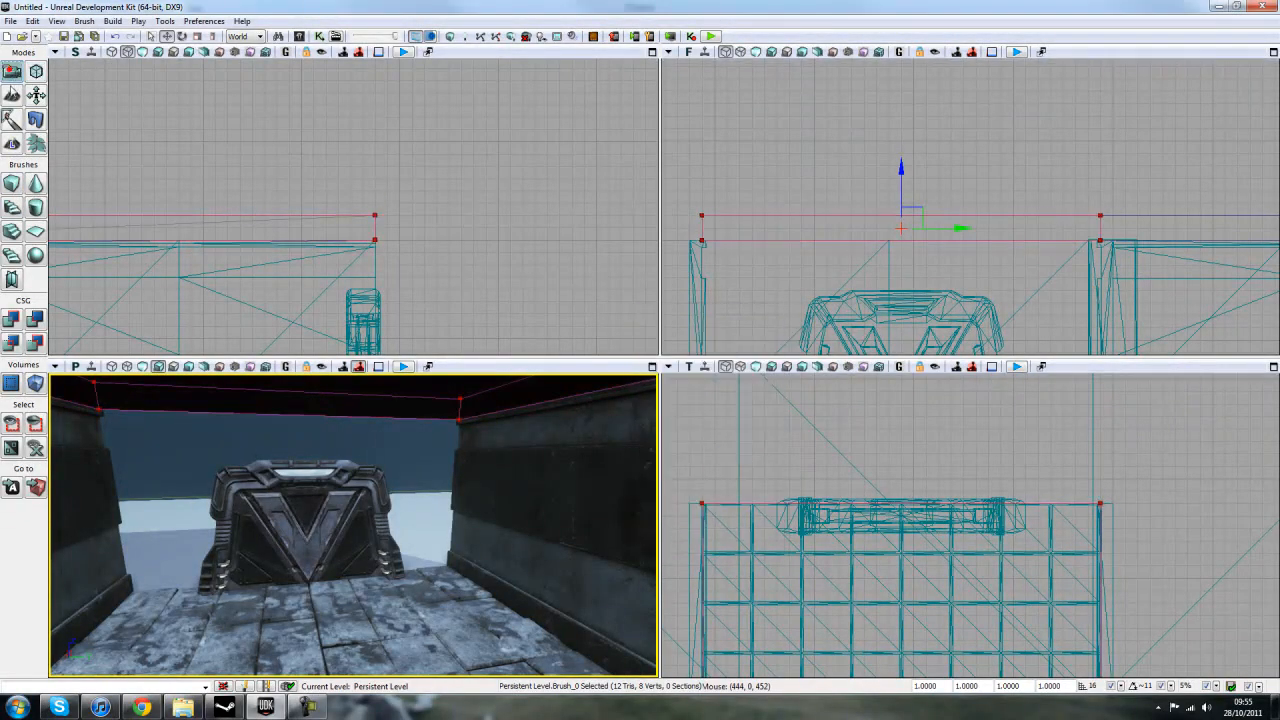
# Step: Set the cube builder brush's X size to 32 and build it
pyautogui.rightClick(12, 185)
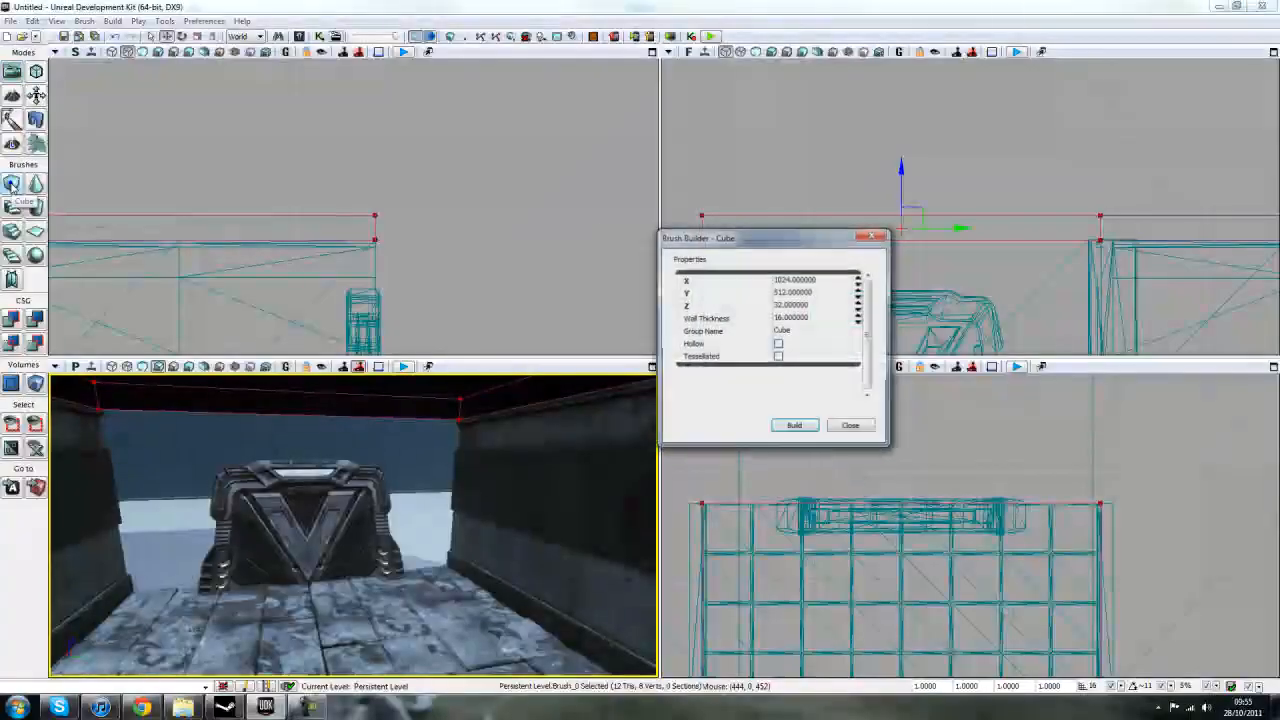
pyautogui.click(818, 282)
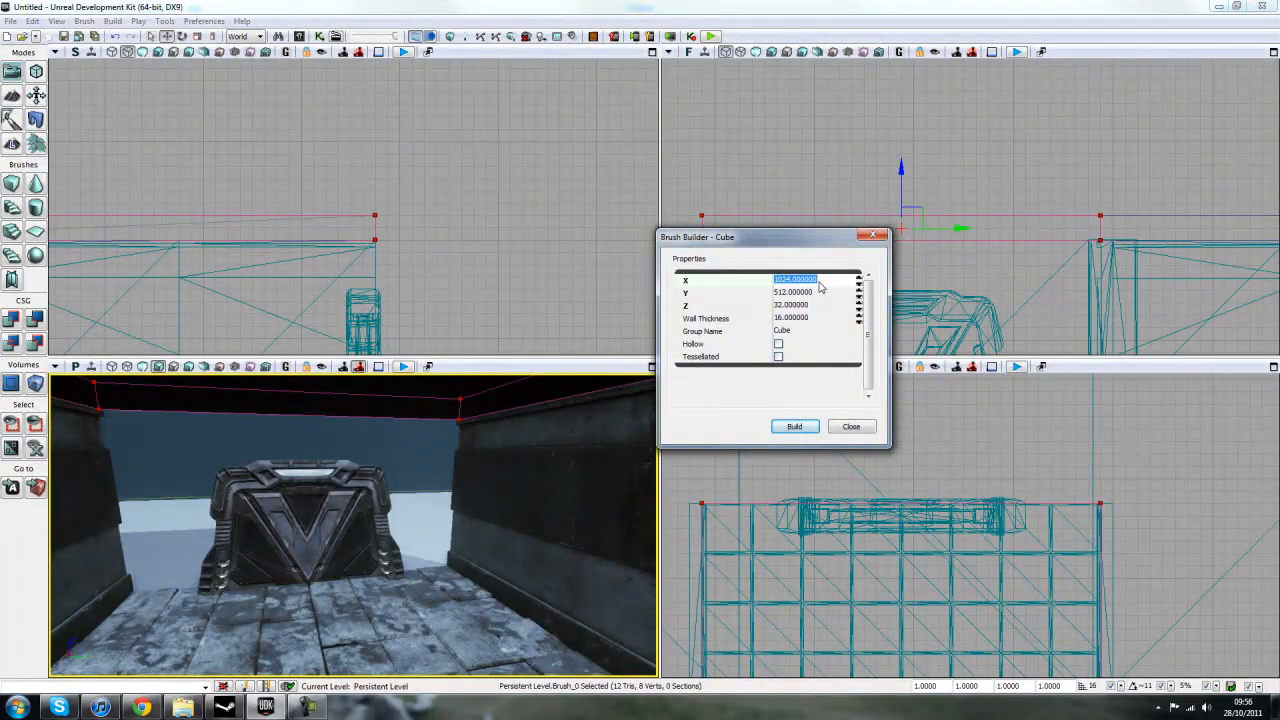
pyautogui.write('32')
pyautogui.click(1007, 607)
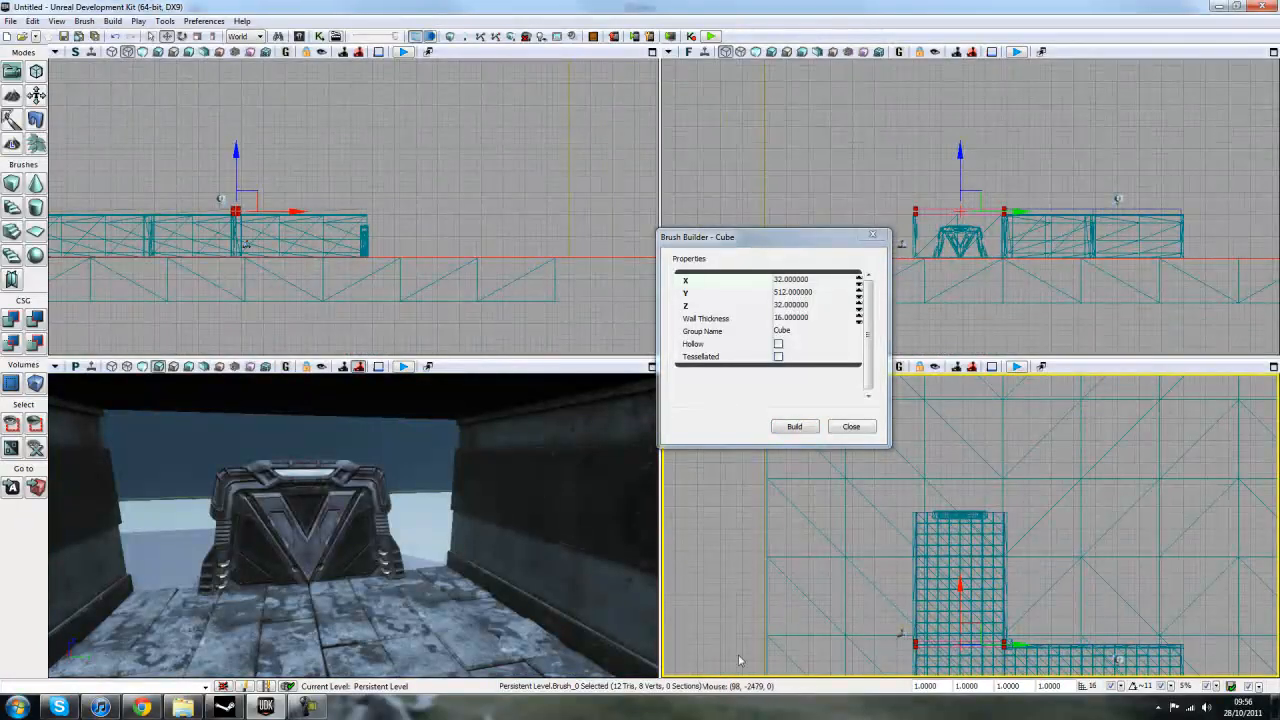
# Step: Select the door panel and bring the cube builder brush to its base at the end of the corridor
pyautogui.click(313, 527)
pyautogui.click(13, 190)
pyautogui.moveTo(434, 600); pyautogui.dragTo(405, 540)
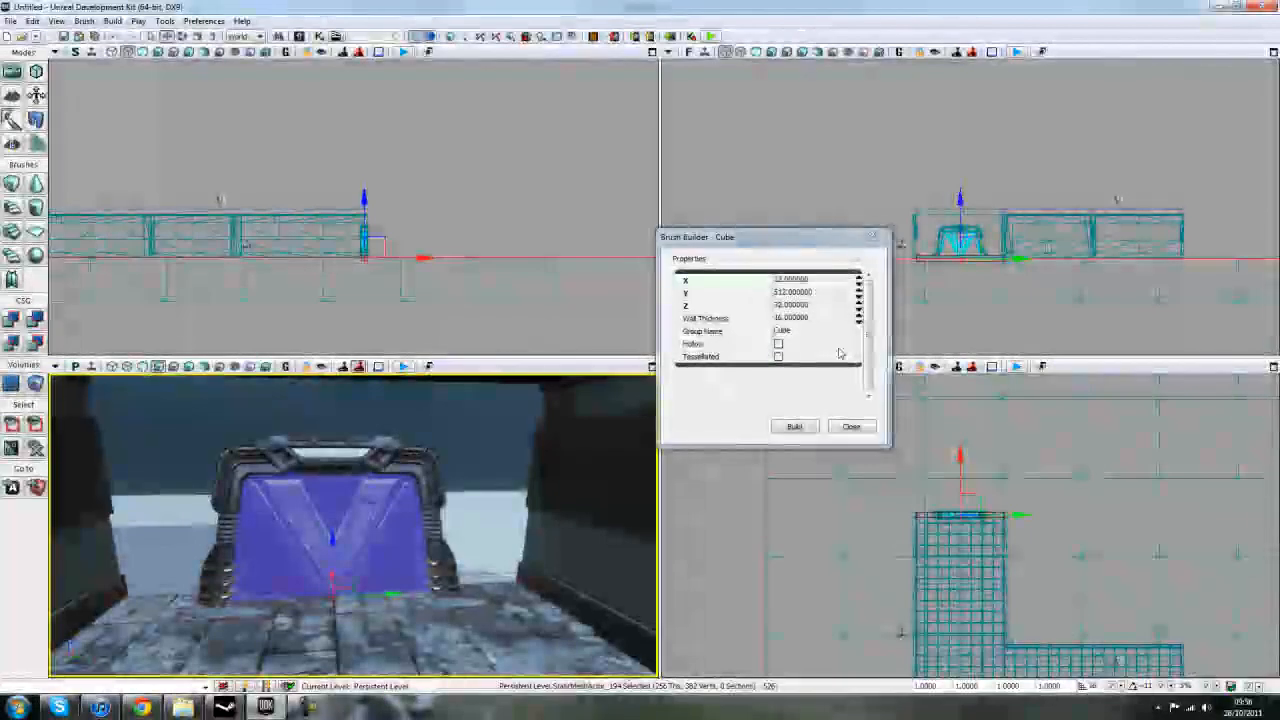
# Step: Set the cube builder brush's Z size to 256 and rebuild it
pyautogui.click(815, 305)
pyautogui.scroll(5, 980, 318)
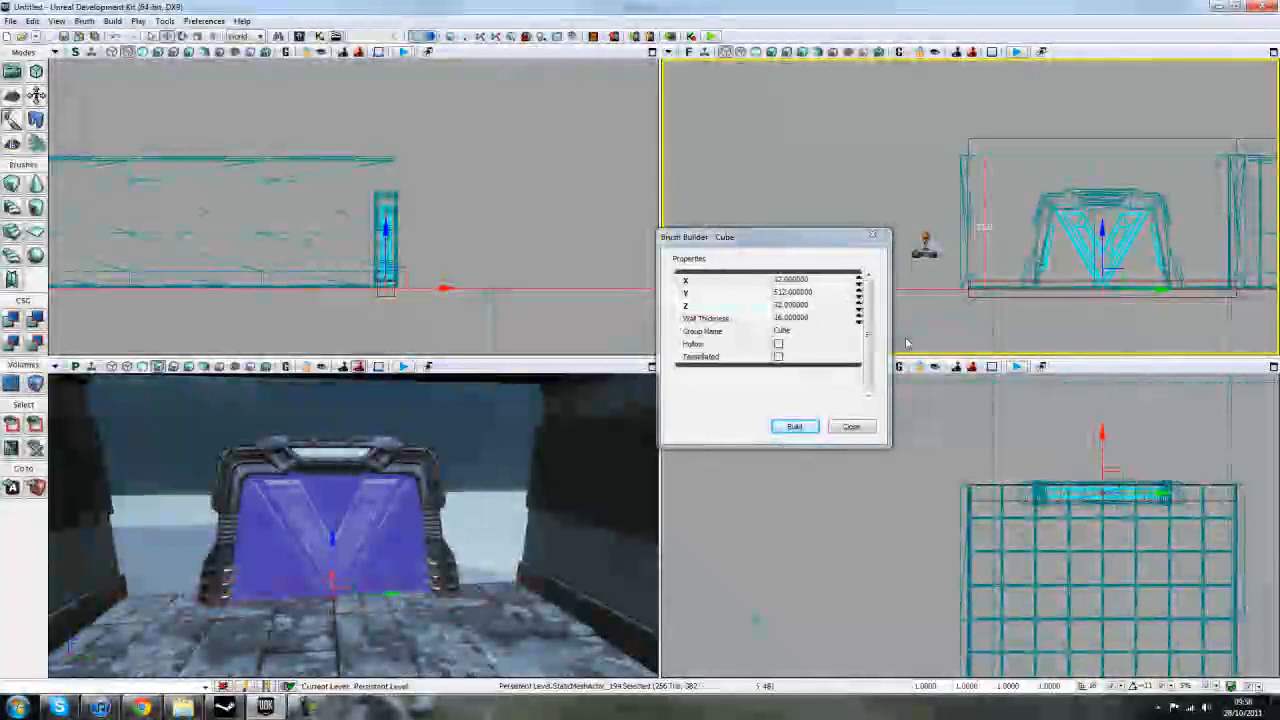
pyautogui.click(815, 305)
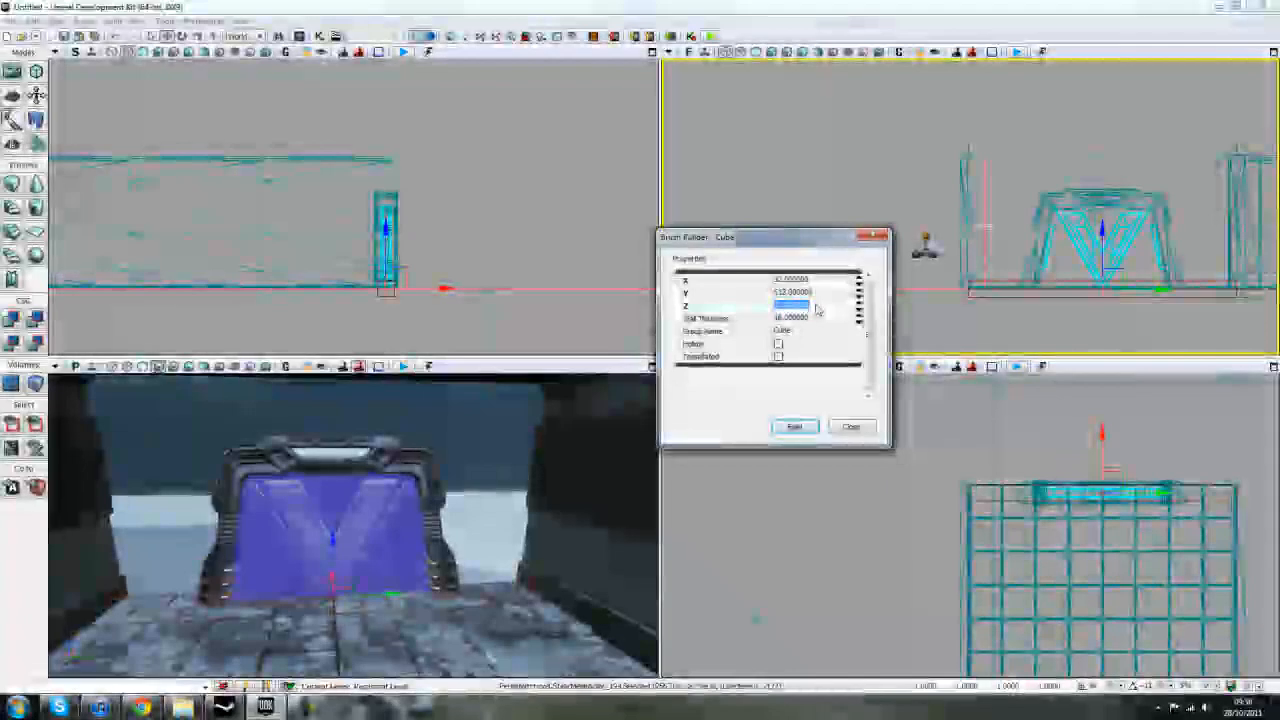
pyautogui.write('256')
pyautogui.press('Return')
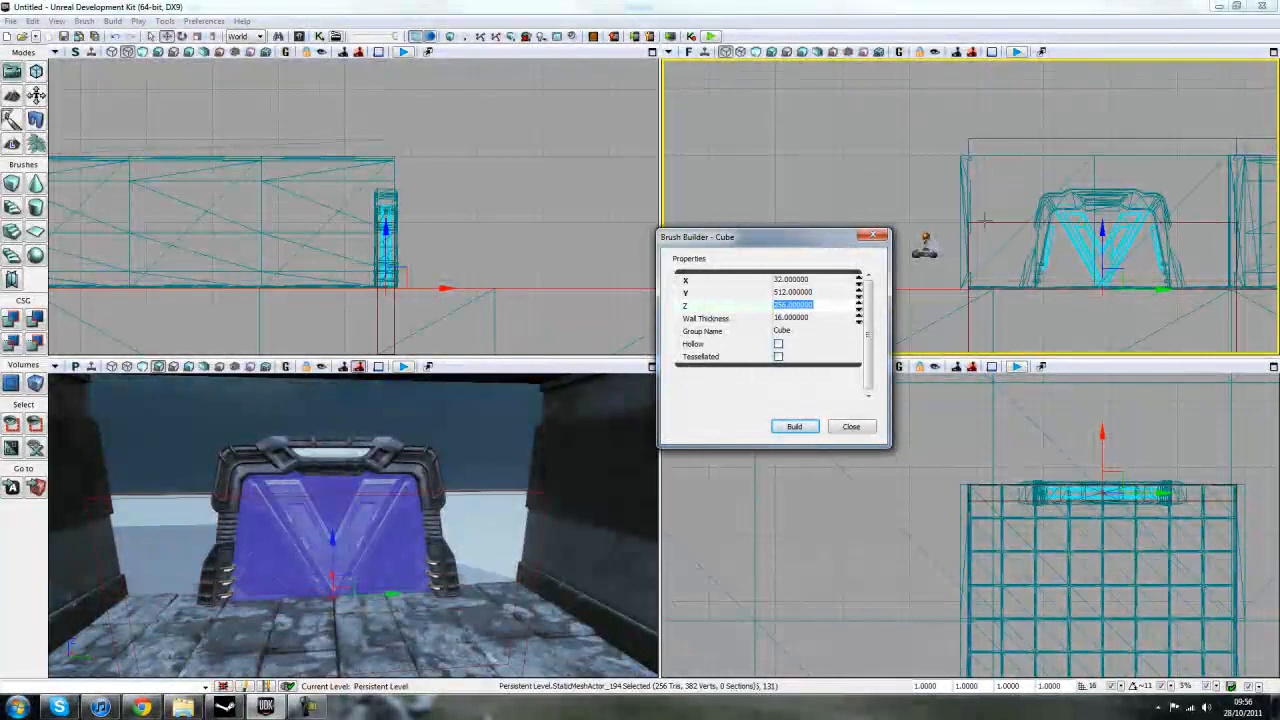
# Step: Raise the builder brush to fill the corridor end from floor to ceiling and add it as a solid wall around the door
pyautogui.click(985, 222)
pyautogui.moveTo(1098, 232); pyautogui.dragTo(1098, 165)
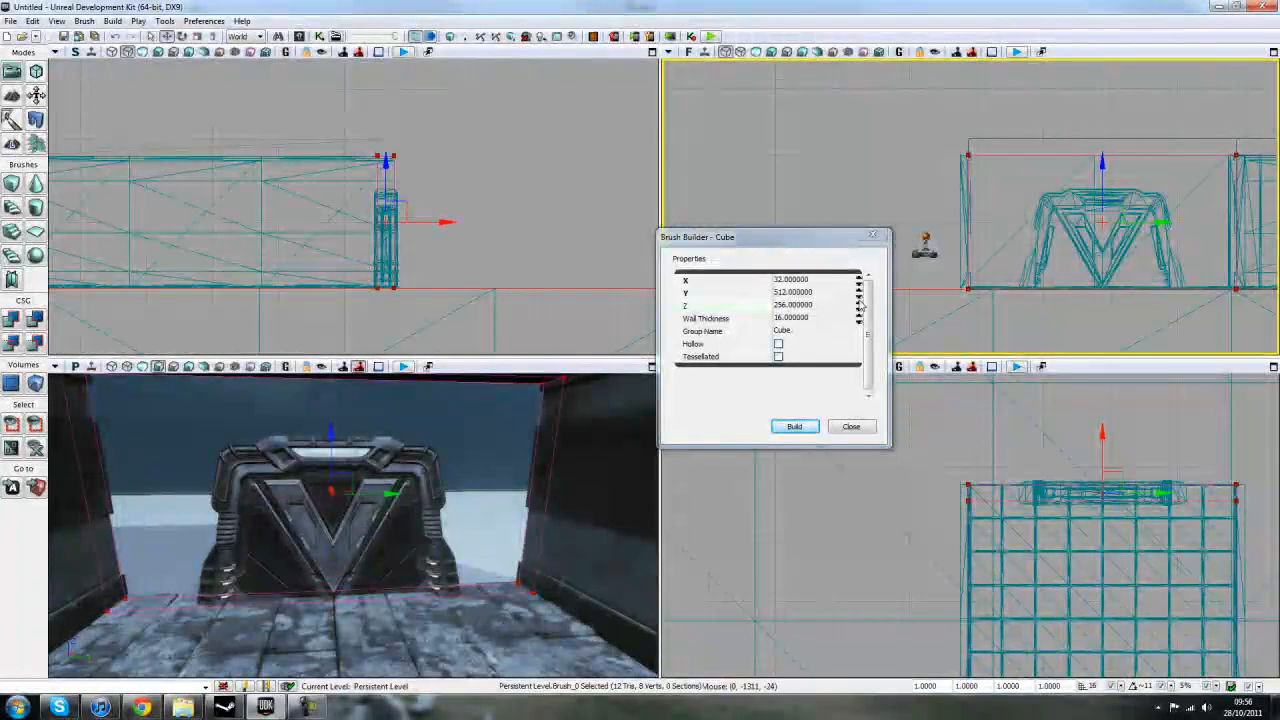
pyautogui.moveTo(489, 477); pyautogui.dragTo(280, 445)
pyautogui.moveTo(280, 445); pyautogui.dragTo(467, 604, button='right')
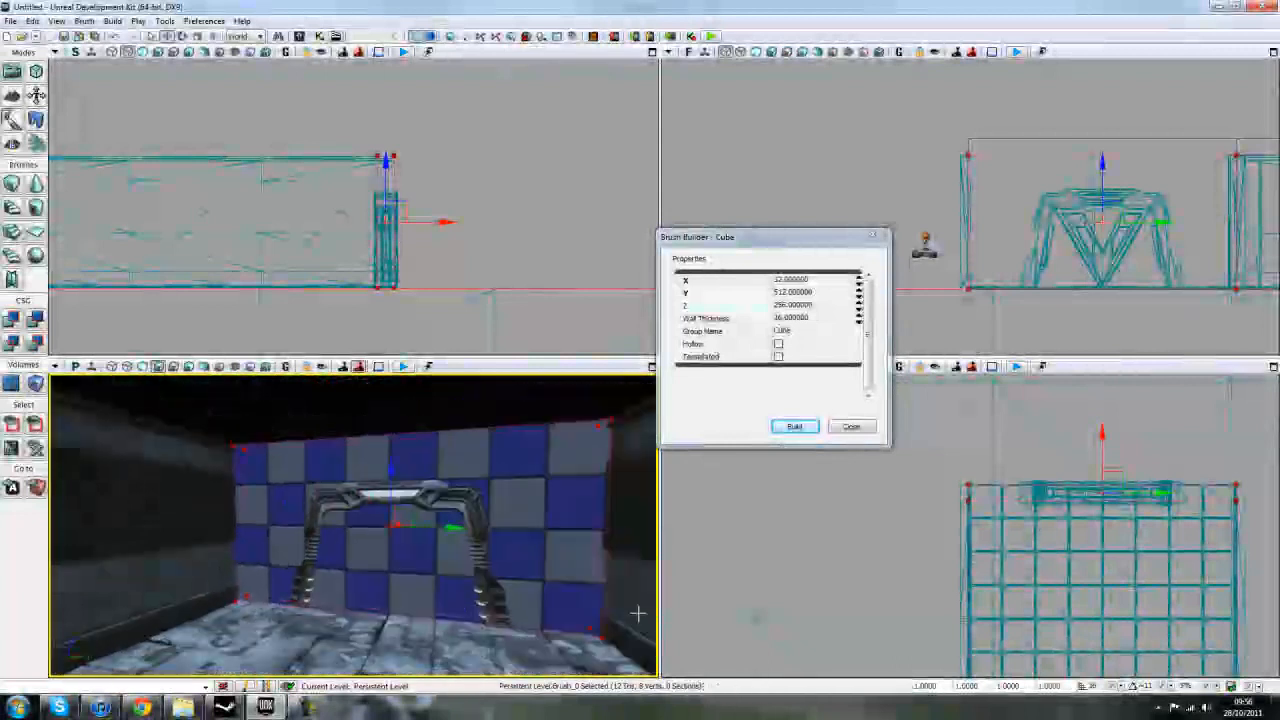
pyautogui.moveTo(1034, 566); pyautogui.dragTo(926, 566, button='right')
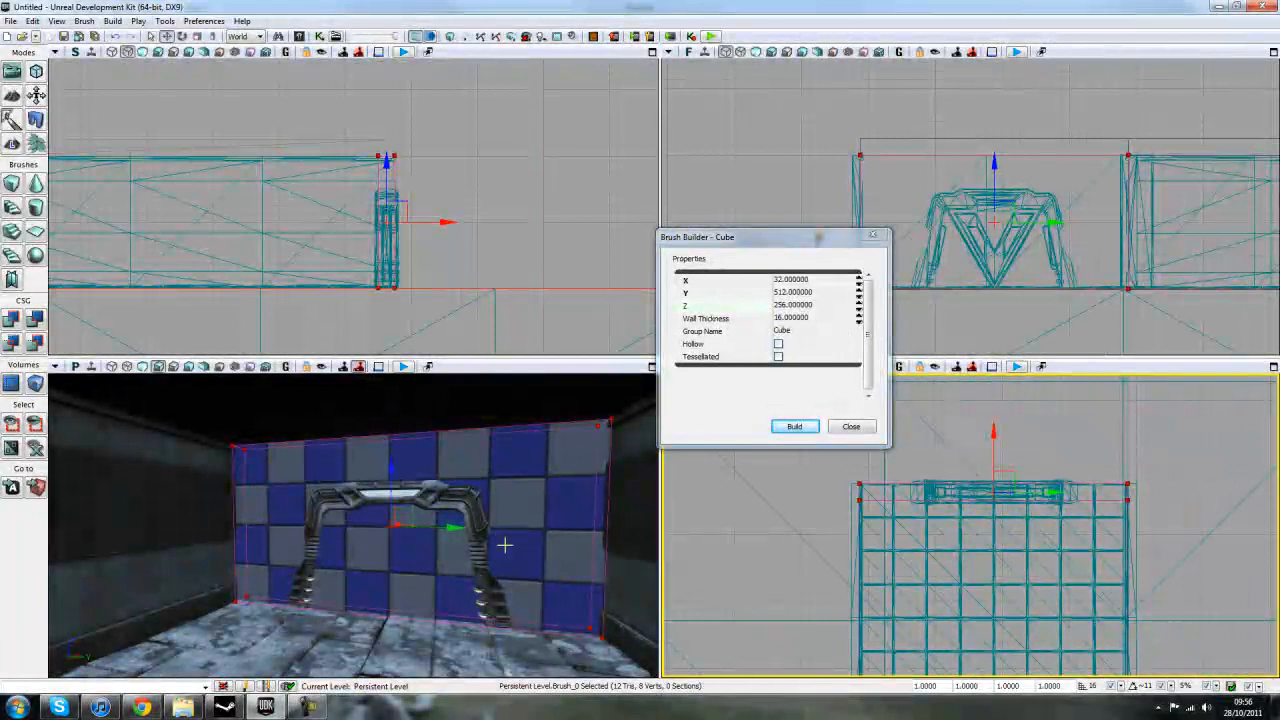
pyautogui.moveTo(332, 476); pyautogui.dragTo(365, 500, button='right')
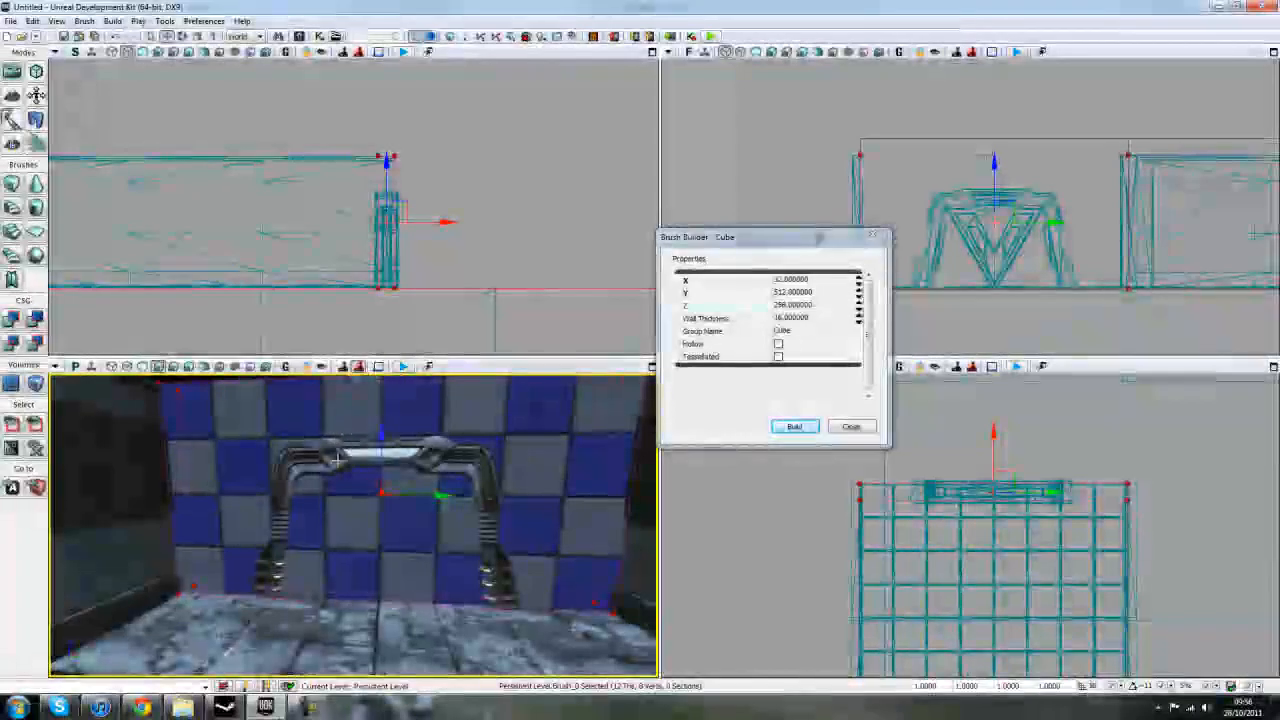
# Step: Select the door frame mesh at the corridor end and show only it, hiding the rest of the level
pyautogui.moveTo(483, 226); pyautogui.dragTo(408, 222, button='right')
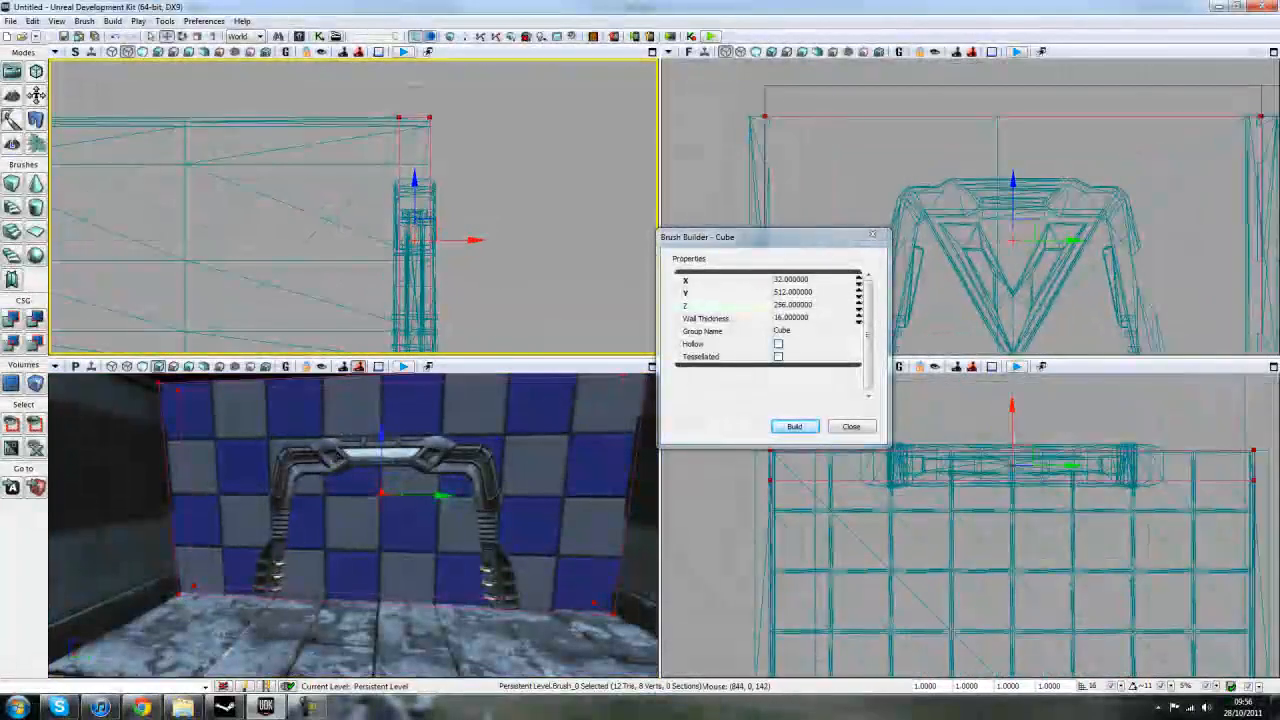
pyautogui.click(437, 262)
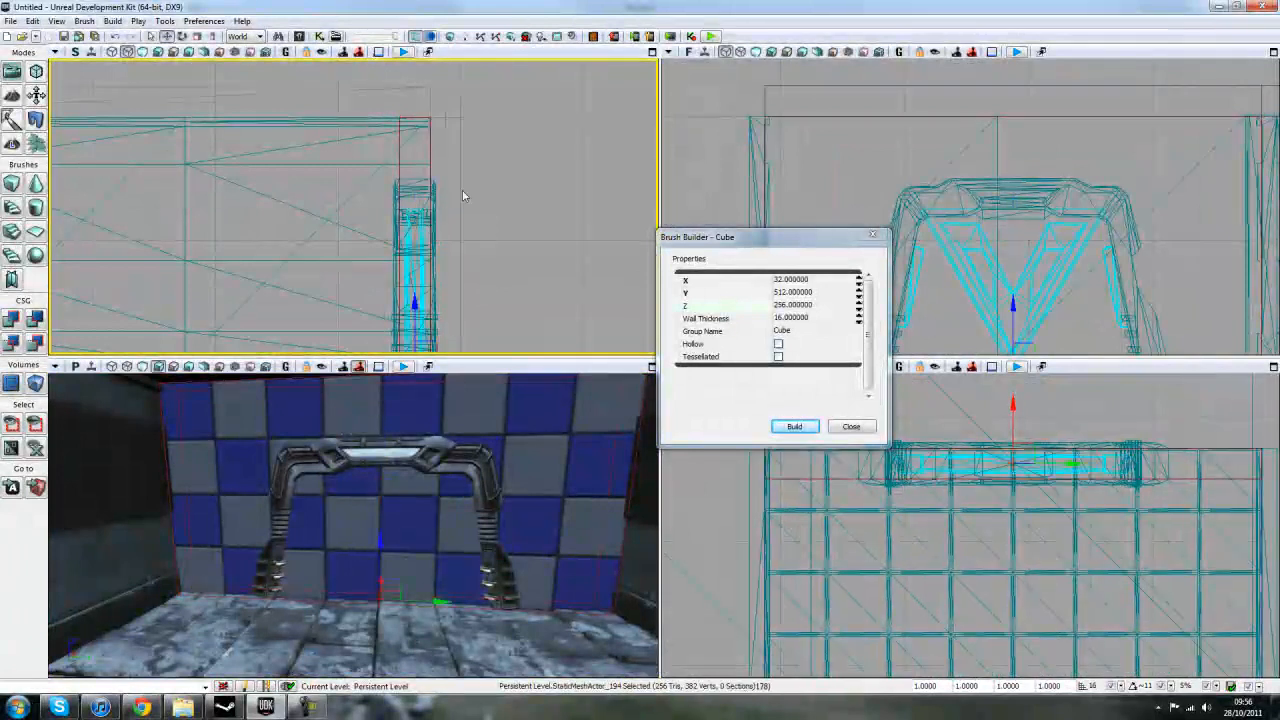
pyautogui.click(463, 265)
pyautogui.moveTo(463, 263); pyautogui.dragTo(457, 221, button='right')
pyautogui.click(454, 461)
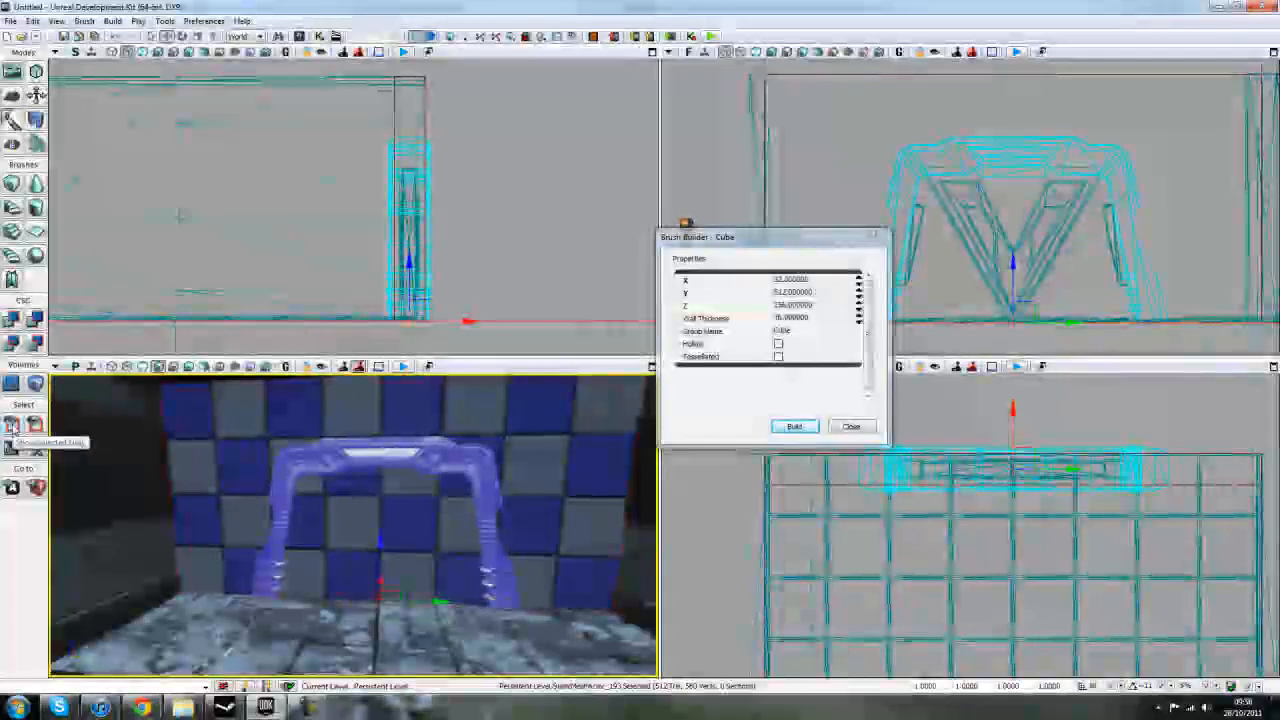
pyautogui.click(12, 426)
pyautogui.moveTo(523, 516); pyautogui.dragTo(478, 472, button='right')
pyautogui.click(384, 478)
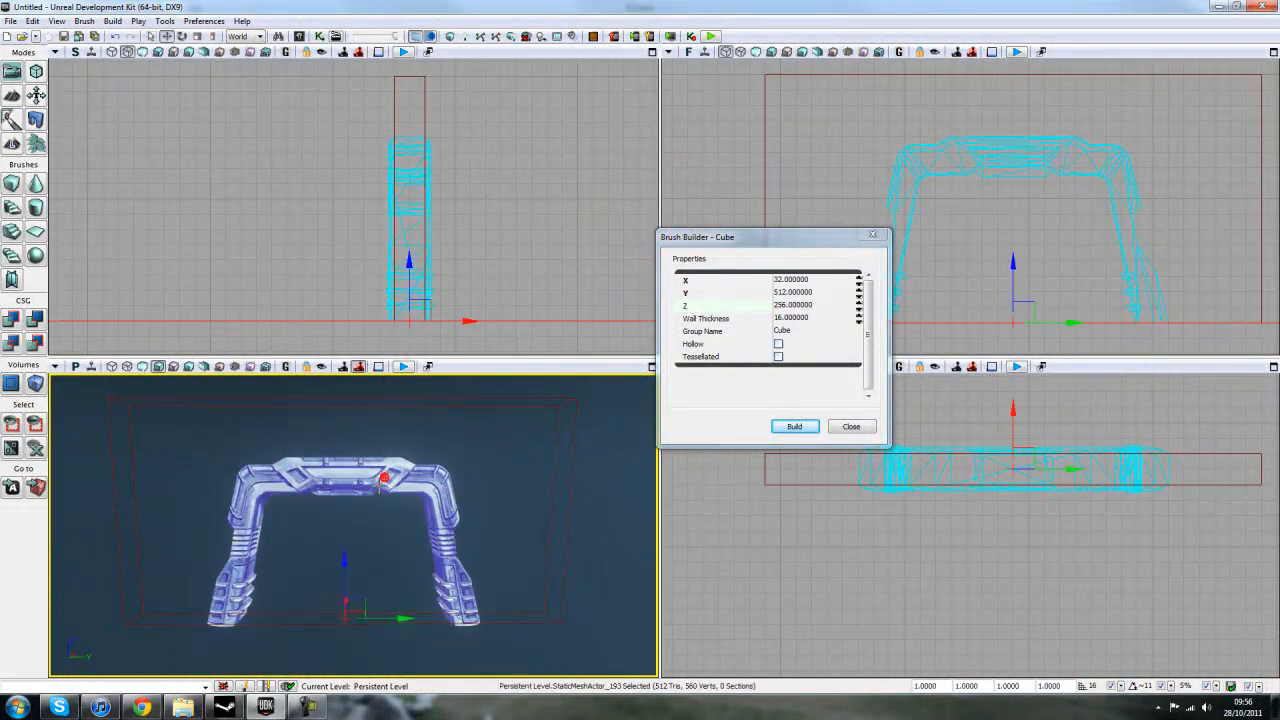
# Step: Select the builder brush, close the cube builder's properties, and open it for geometry editing in a maximized front view
pyautogui.click(921, 78)
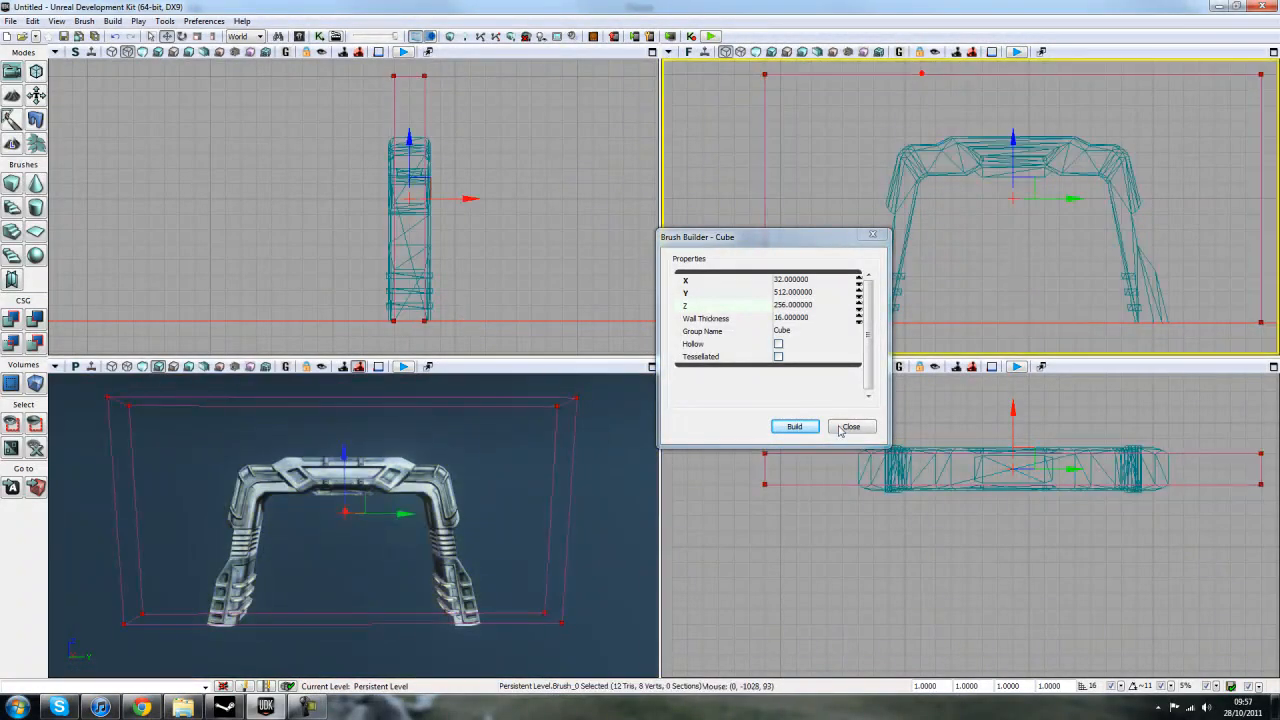
pyautogui.click(851, 427)
pyautogui.scroll(-2, 894, 251)
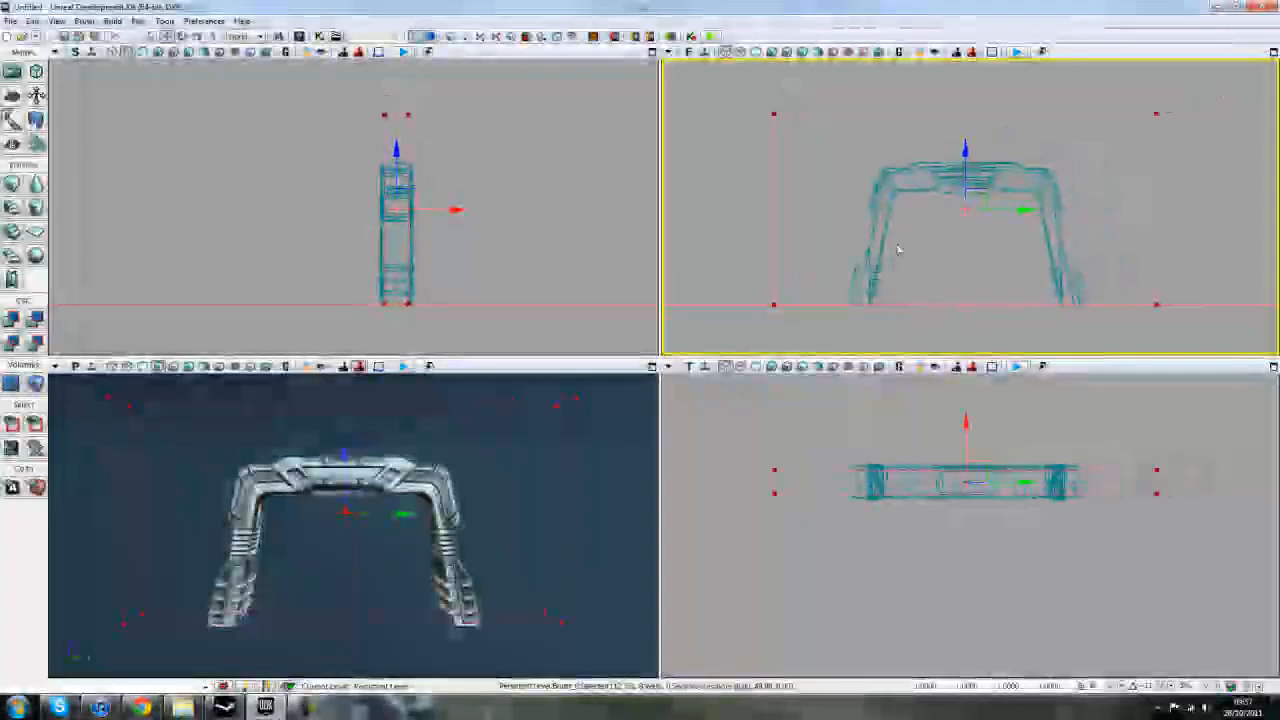
pyautogui.click(1273, 52)
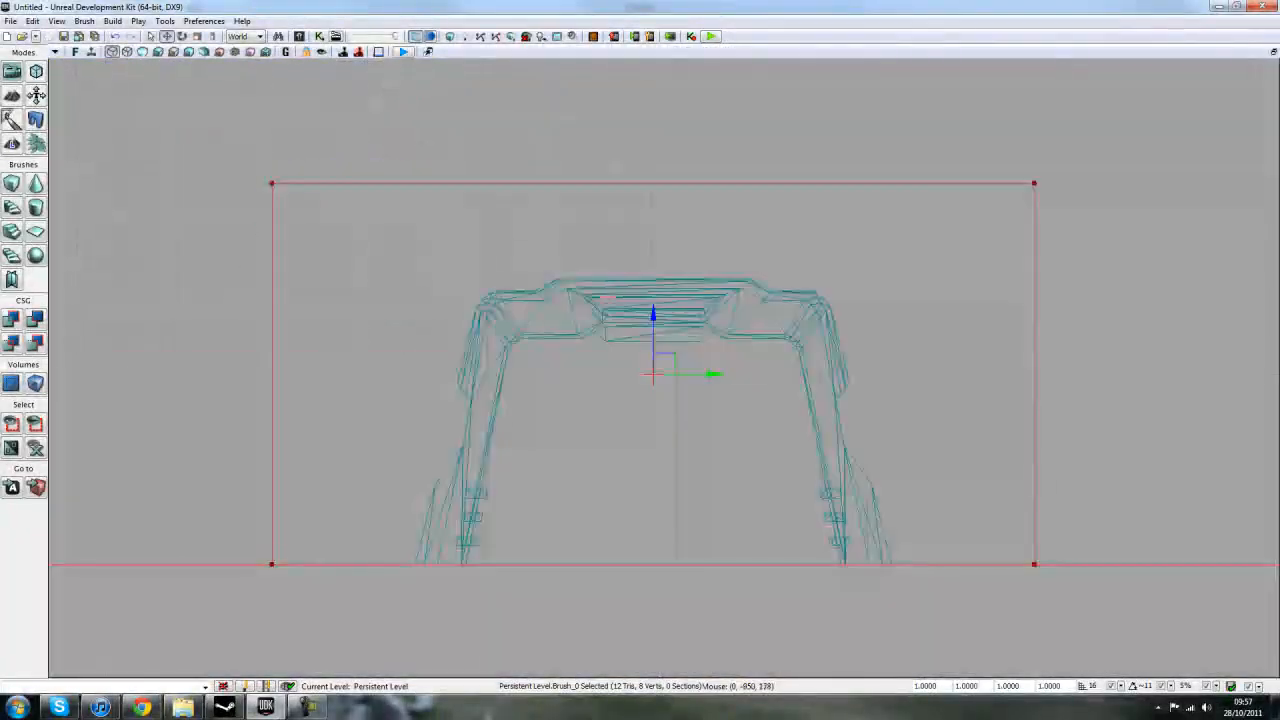
pyautogui.scroll(-2, 800, 478)
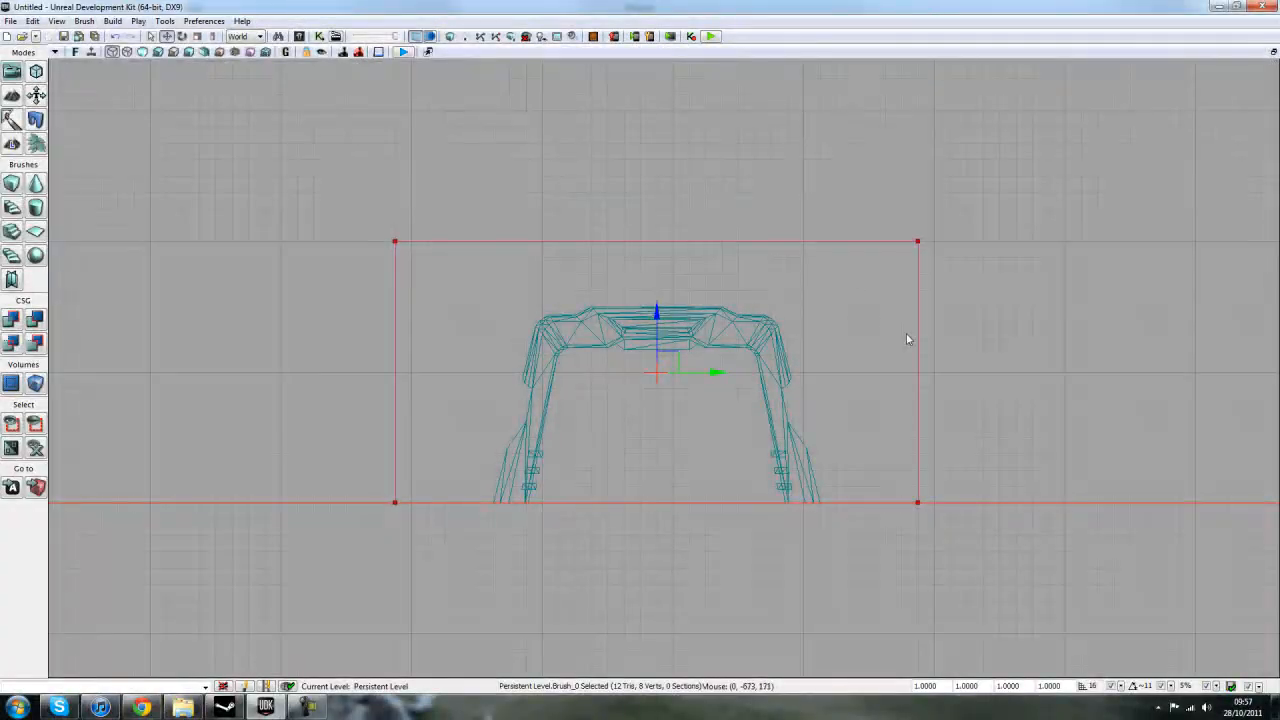
pyautogui.scroll(1, 872, 320)
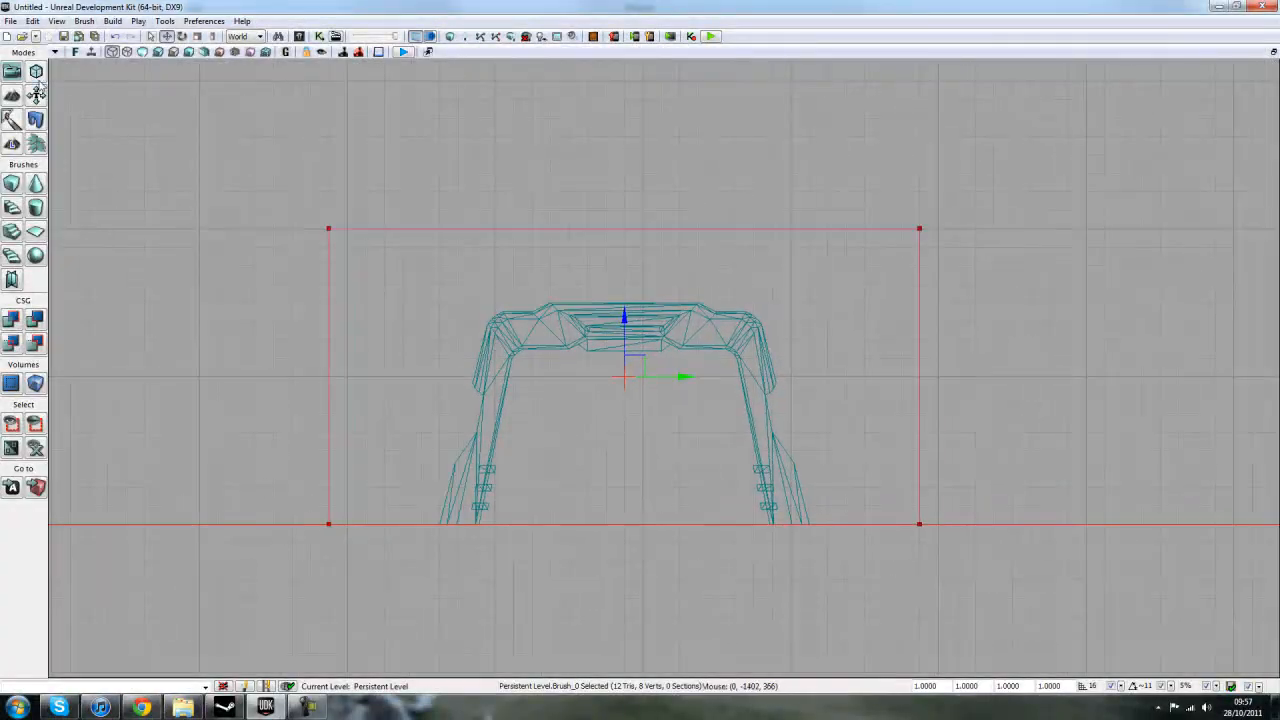
pyautogui.click(36, 72)
pyautogui.moveTo(699, 320); pyautogui.dragTo(1055, 315)
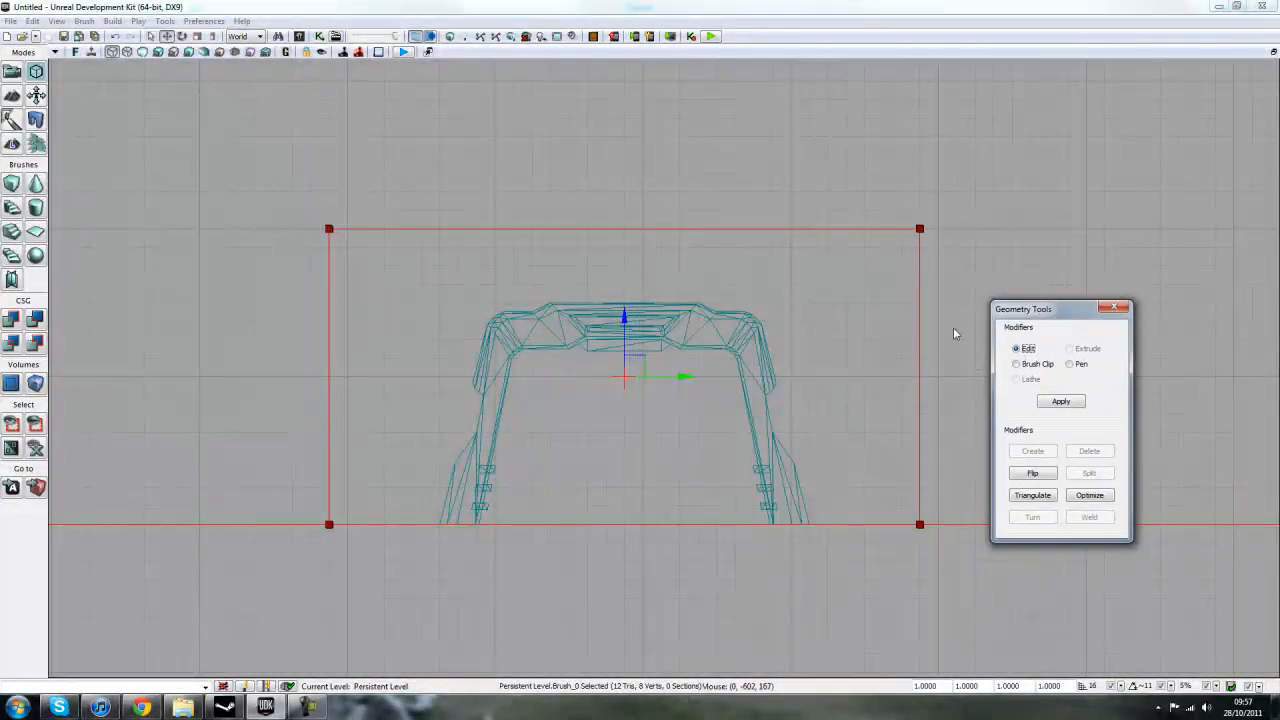
# Step: Move the builder brush's side vertices inward and its top vertices down to fit the door frame, using a drag grid of 8
pyautogui.keyDown('ctrl'); pyautogui.keyDown('alt'); pyautogui.moveTo(289, 184); pyautogui.dragTo(383, 678); pyautogui.keyUp('alt'); pyautogui.keyUp('ctrl')
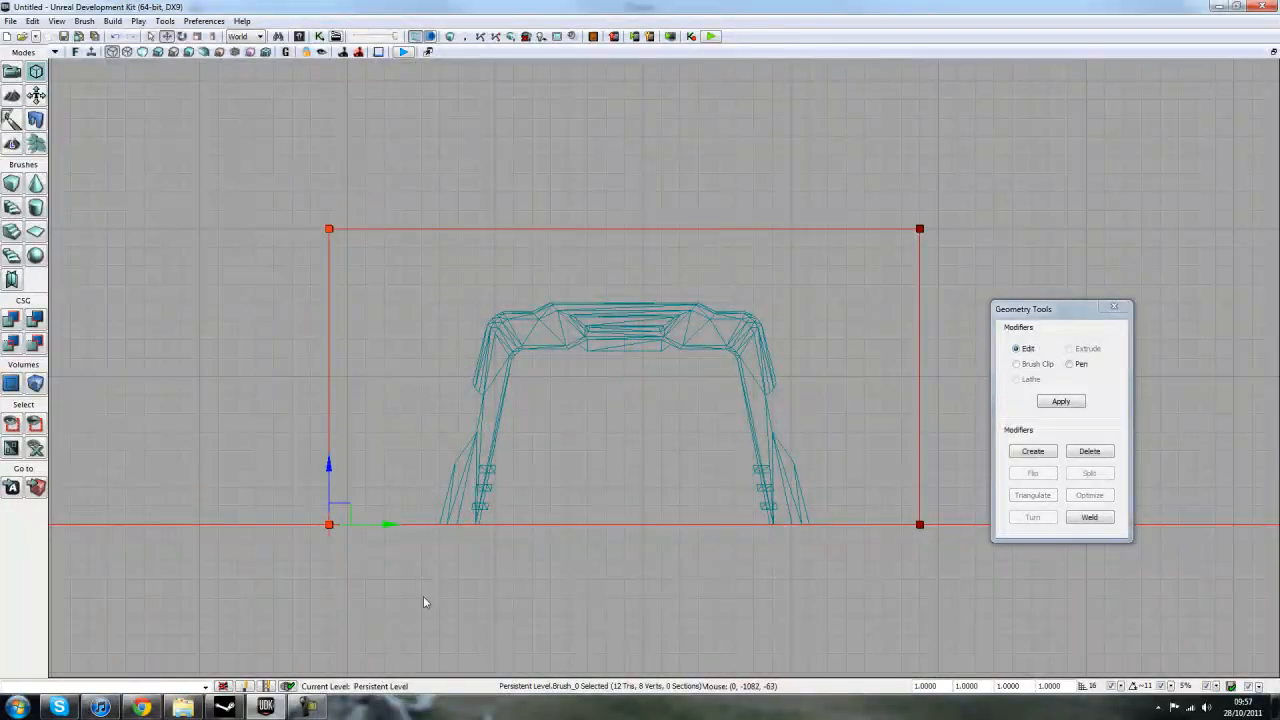
pyautogui.moveTo(390, 523); pyautogui.dragTo(469, 540)
pyautogui.moveTo(864, 178)
pyautogui.keyDown('ctrl'); pyautogui.keyDown('alt'); pyautogui.mouseDown()
pyautogui.moveTo(958, 430)
pyautogui.moveTo(985, 562)
pyautogui.moveTo(833, 522)
pyautogui.moveTo(855, 523)
pyautogui.mouseUp(); pyautogui.keyUp('alt'); pyautogui.keyUp('ctrl')
pyautogui.moveTo(401, 188)
pyautogui.keyDown('ctrl'); pyautogui.keyDown('alt'); pyautogui.mouseDown()
pyautogui.moveTo(771, 271)
pyautogui.moveTo(916, 283)
pyautogui.mouseUp(); pyautogui.keyUp('alt'); pyautogui.keyUp('ctrl')
pyautogui.moveTo(462, 178); pyautogui.dragTo(476, 230)
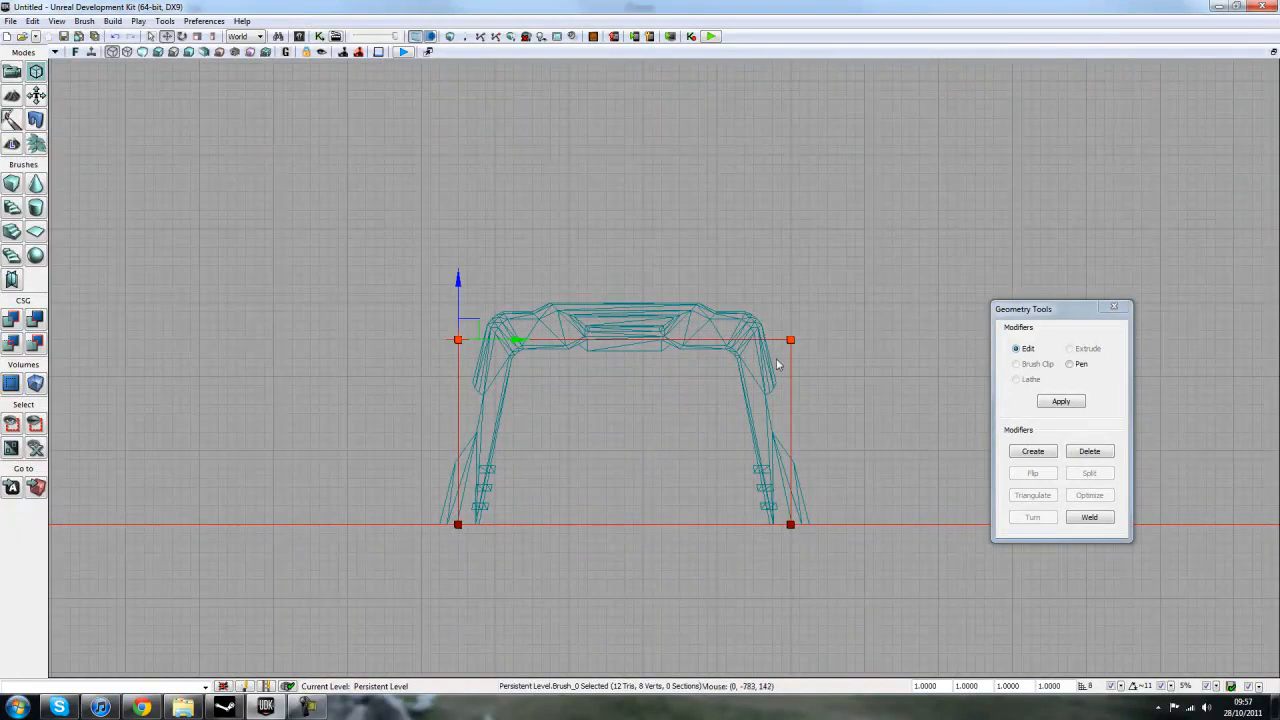
pyautogui.moveTo(458, 275); pyautogui.dragTo(458, 265)
# Step: Shift the builder brush's upper and lower corner vertices inward so its sides taper along the door frame's legs
pyautogui.keyDown('ctrl'); pyautogui.keyDown('alt'); pyautogui.moveTo(404, 304); pyautogui.dragTo(500, 374); pyautogui.keyUp('alt'); pyautogui.keyUp('ctrl')
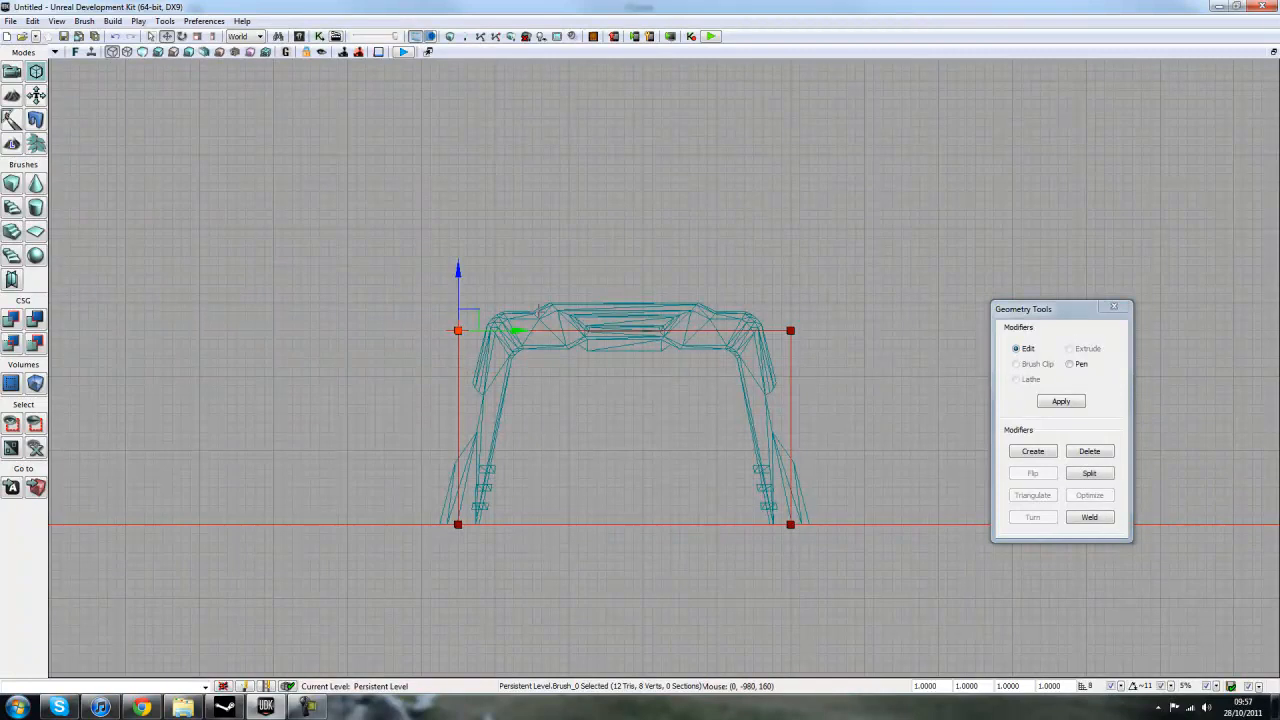
pyautogui.moveTo(510, 331); pyautogui.dragTo(527, 341)
pyautogui.keyDown('ctrl'); pyautogui.keyDown('alt'); pyautogui.moveTo(752, 285); pyautogui.dragTo(860, 364); pyautogui.keyUp('alt'); pyautogui.keyUp('ctrl')
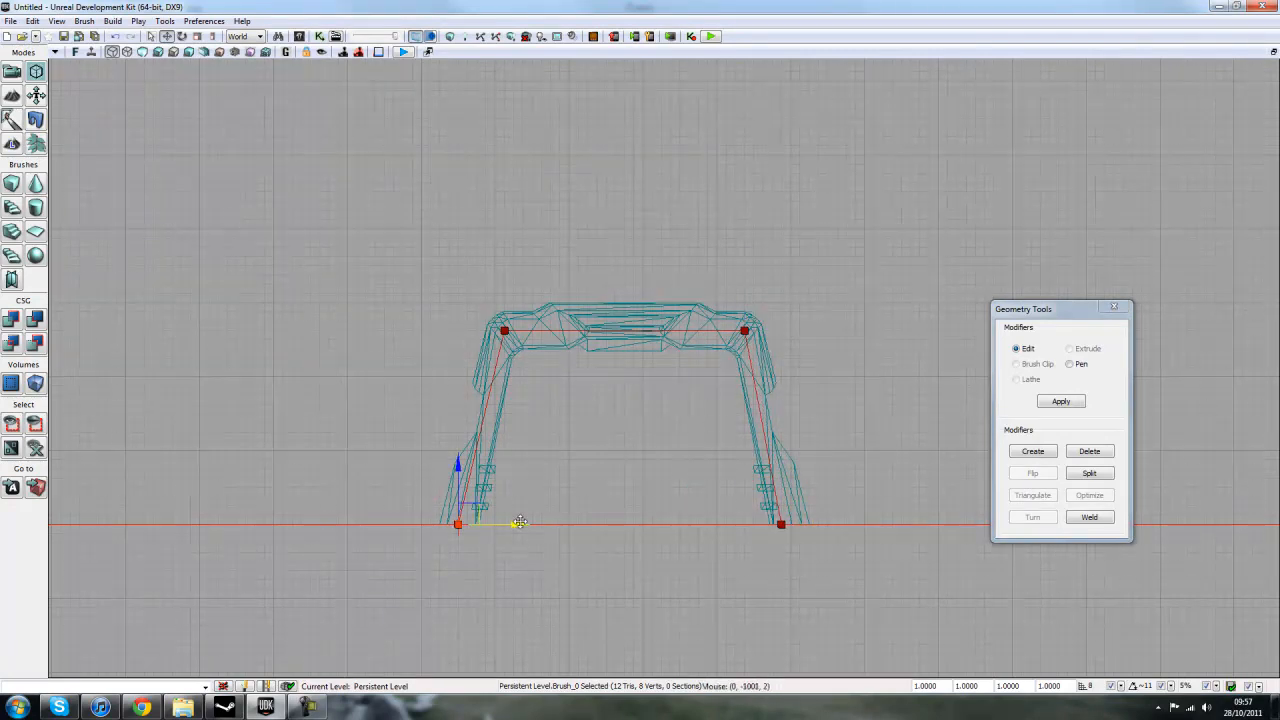
pyautogui.click(561, 454)
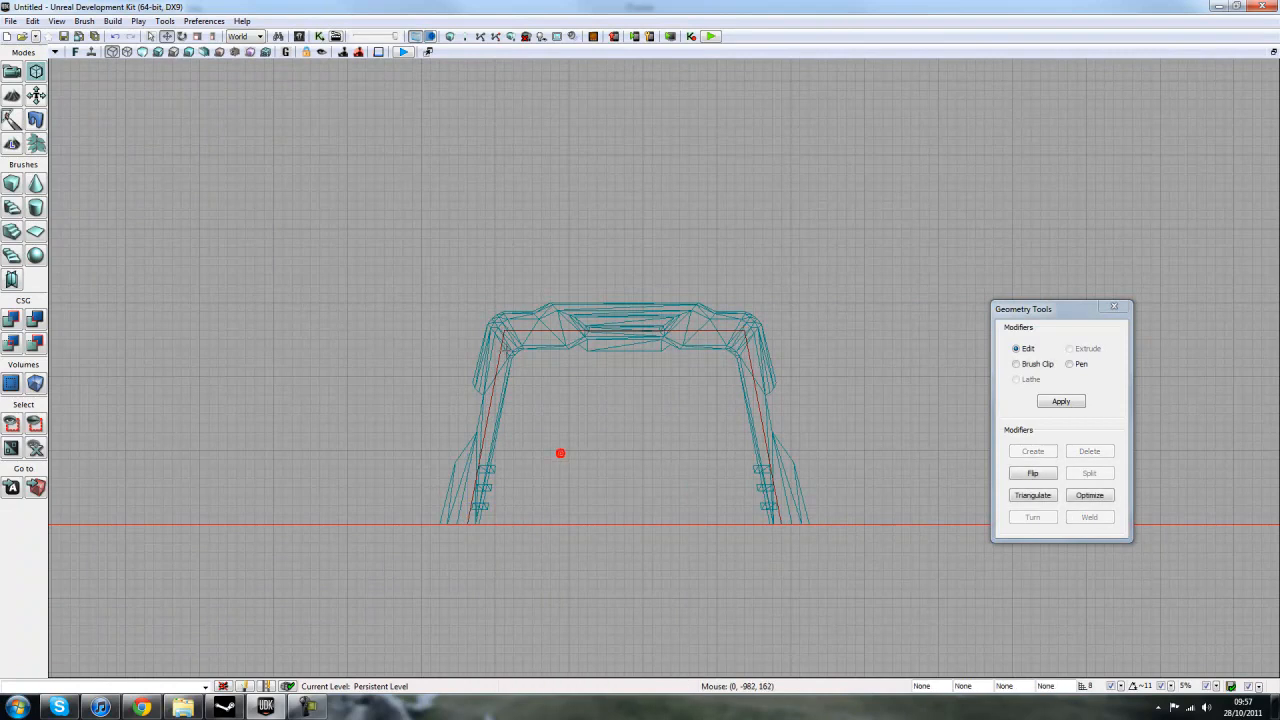
pyautogui.click(543, 331)
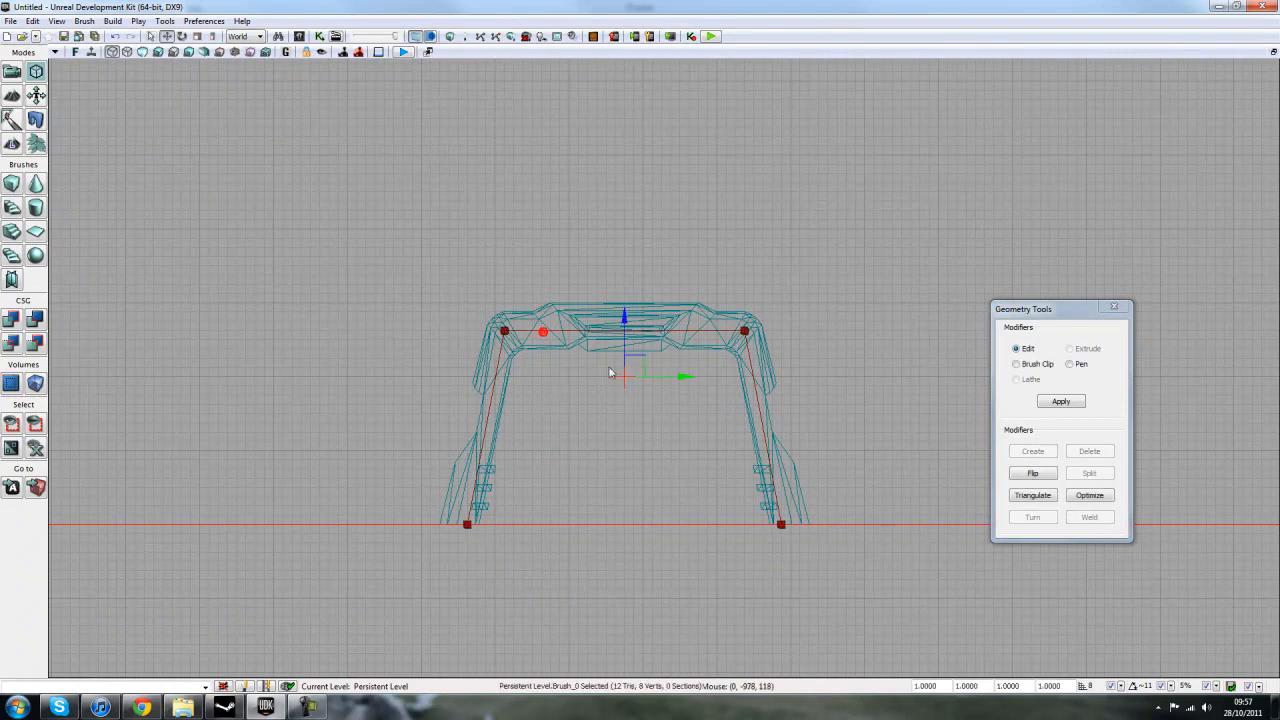
# Step: Restore the four-view layout, unhide the whole level, and subtract the tapered builder brush from the wall as a door opening
pyautogui.click(1273, 52)
pyautogui.moveTo(392, 504); pyautogui.dragTo(400, 551, button='right')
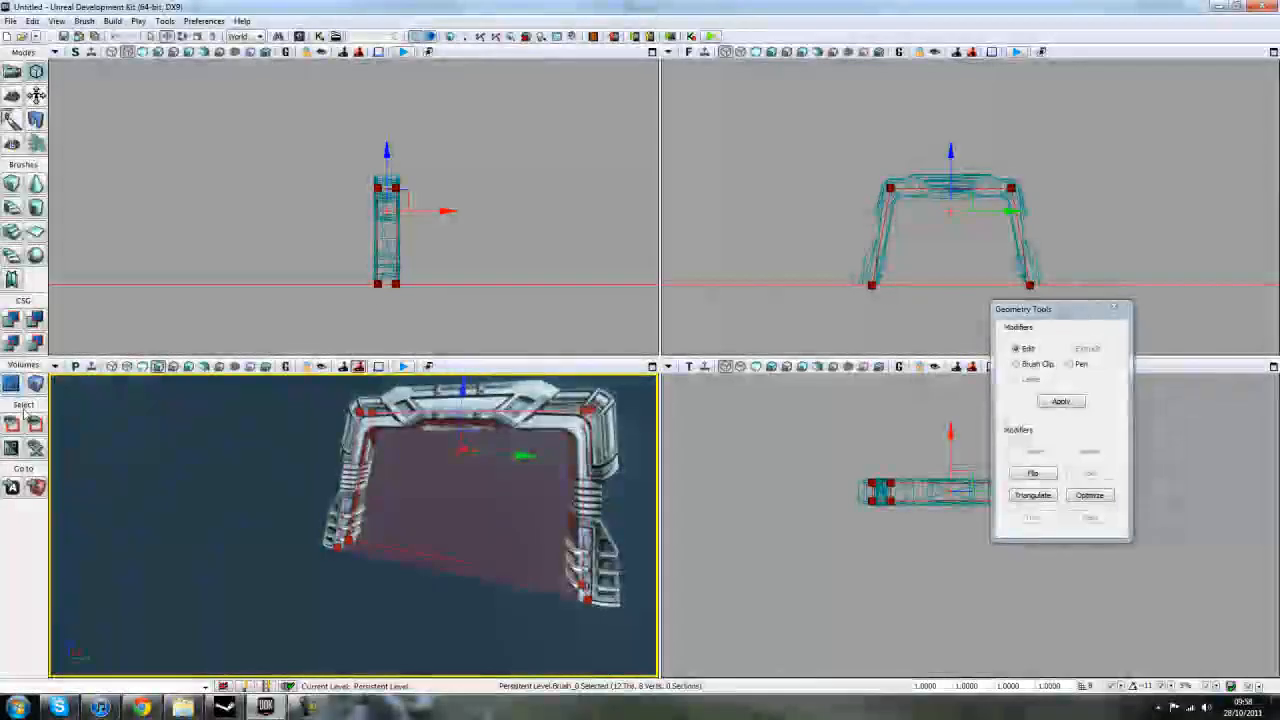
pyautogui.click(36, 449)
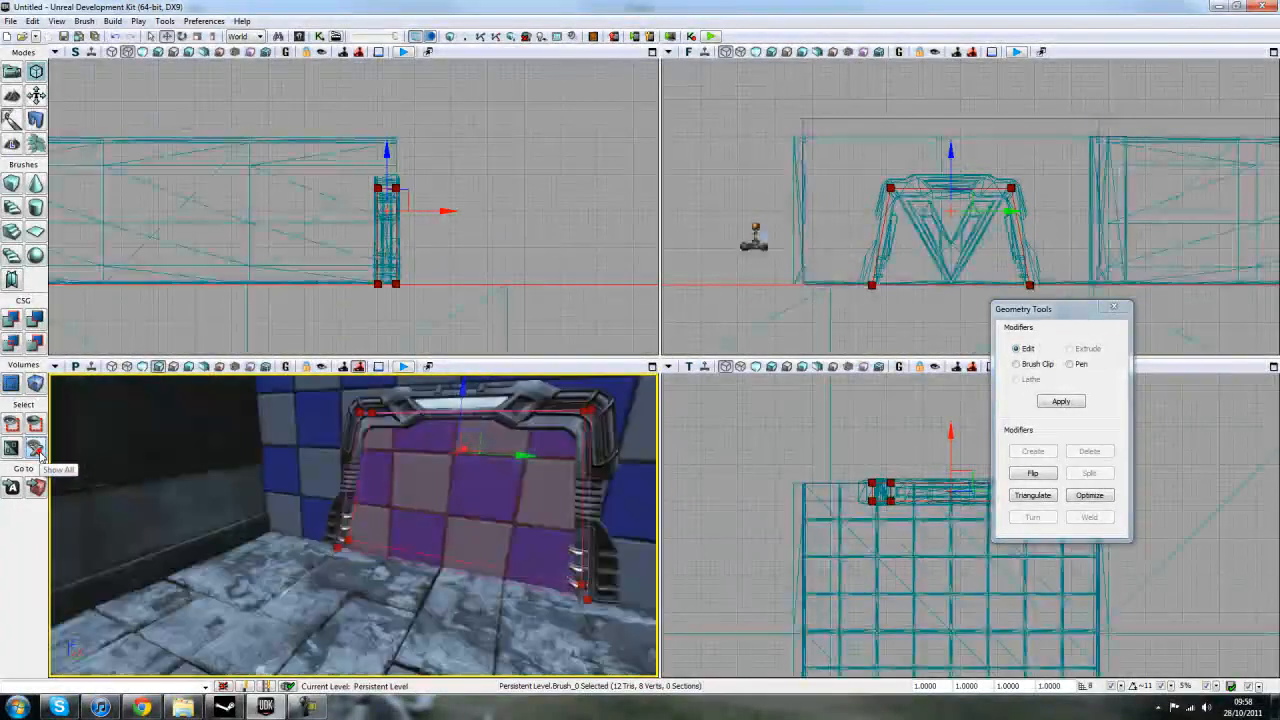
pyautogui.moveTo(376, 530); pyautogui.dragTo(388, 591, button='right')
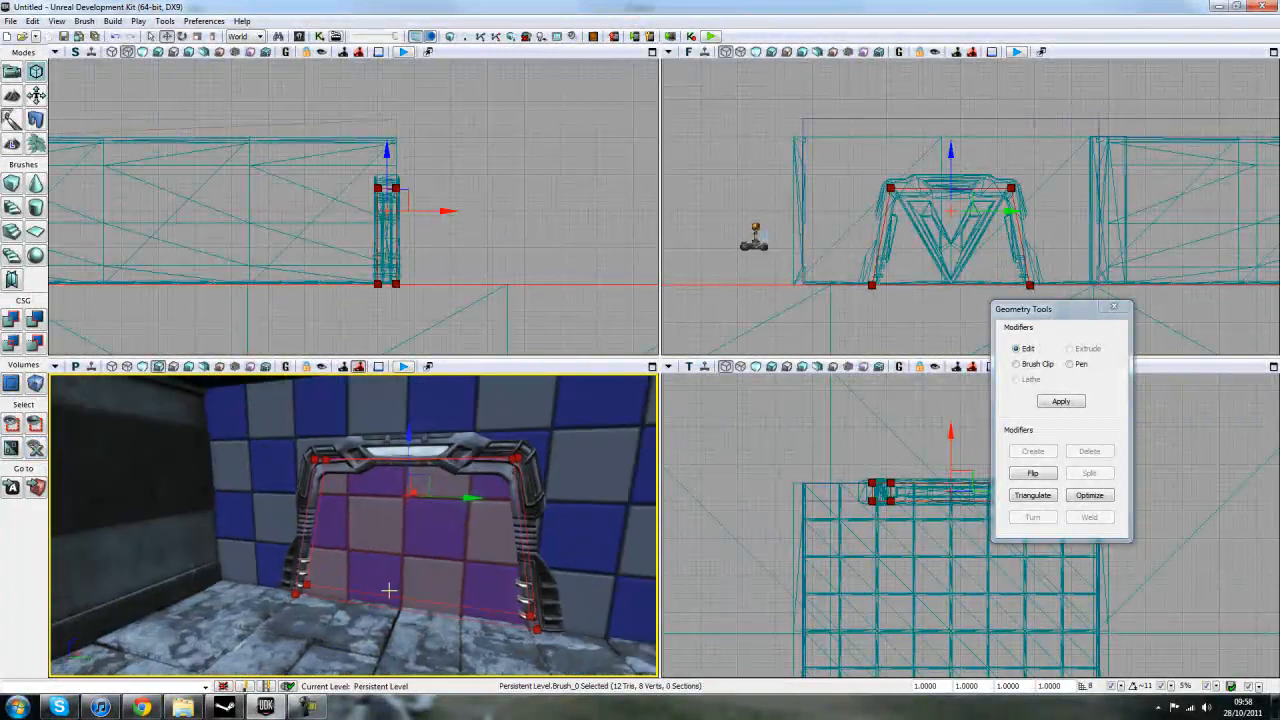
pyautogui.hotkey('ctrl', 's')
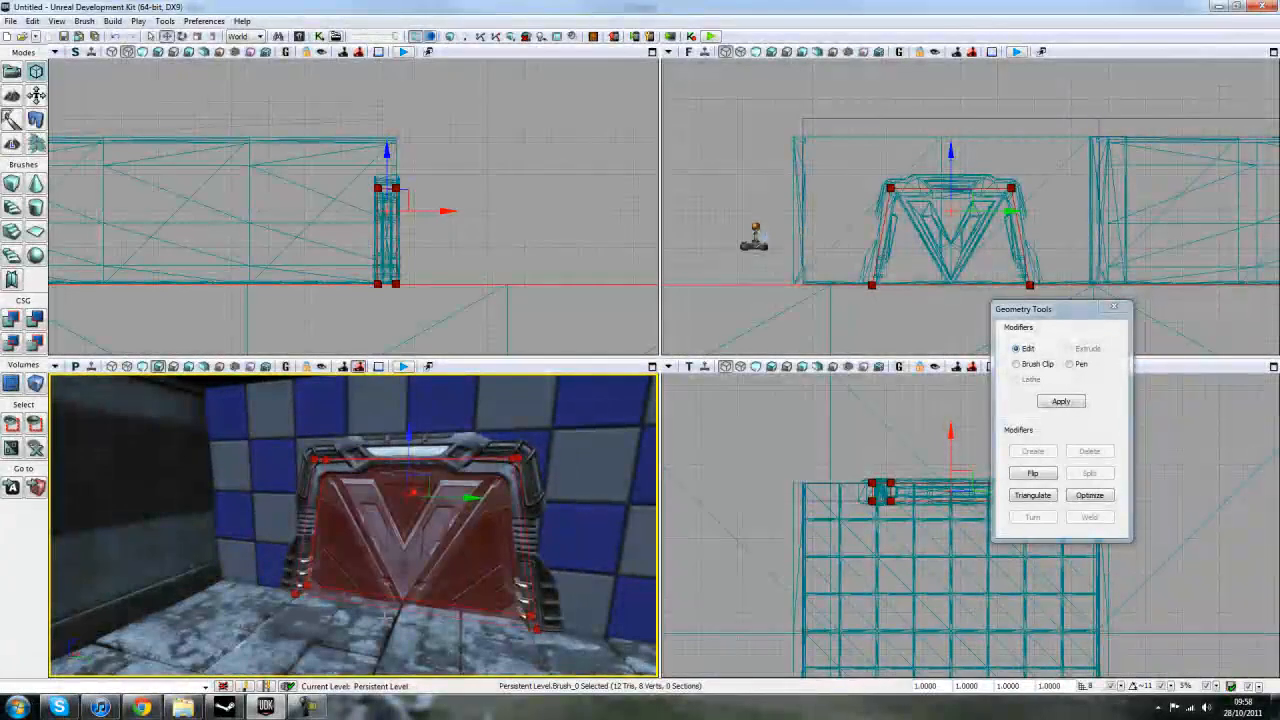
# Step: Hide static meshes in the front view and move the builder brush 584 units along Y, clear of the doorway
pyautogui.click(533, 212)
pyautogui.moveTo(848, 214); pyautogui.dragTo(666, 237)
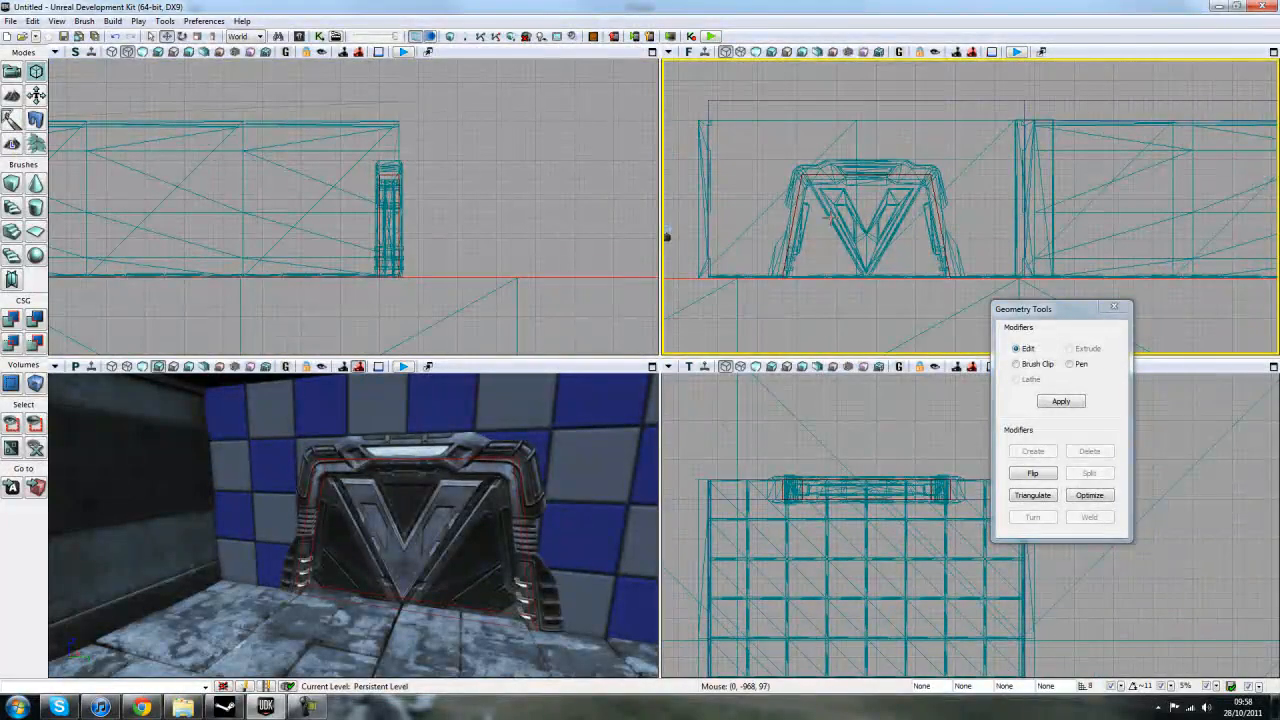
pyautogui.press('w')
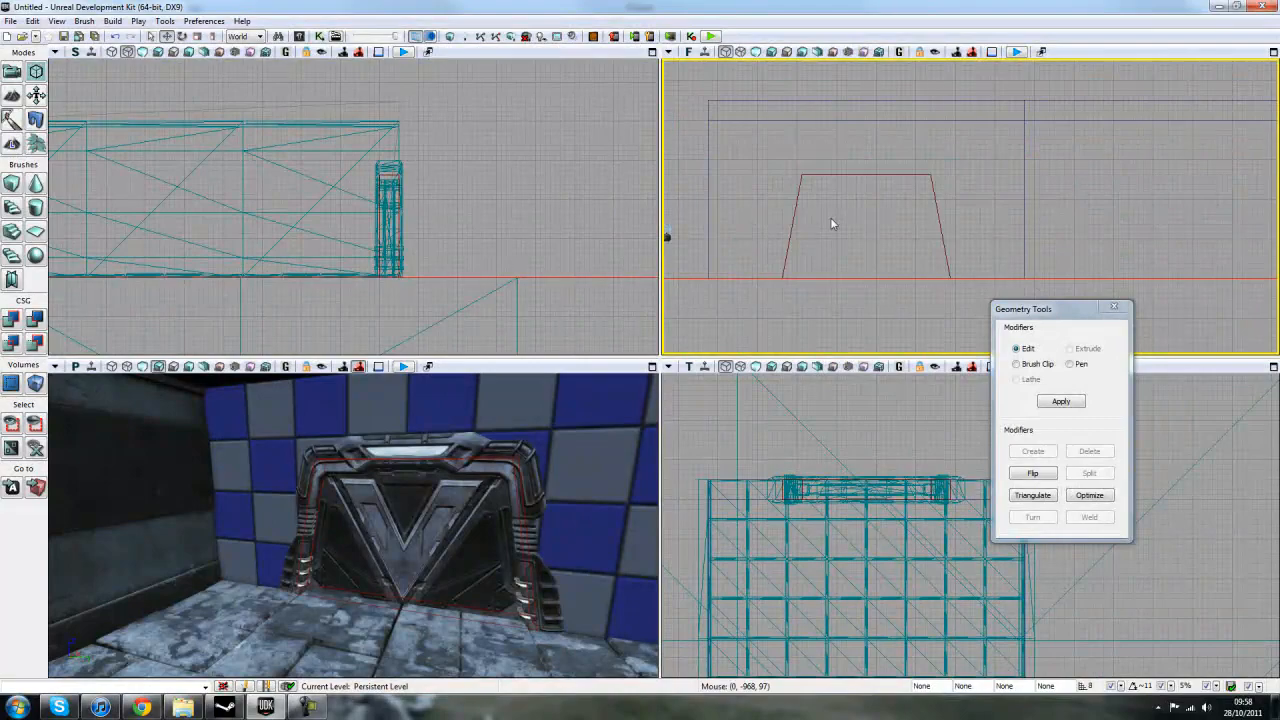
pyautogui.click(897, 176)
pyautogui.moveTo(920, 200); pyautogui.dragTo(1277, 200)
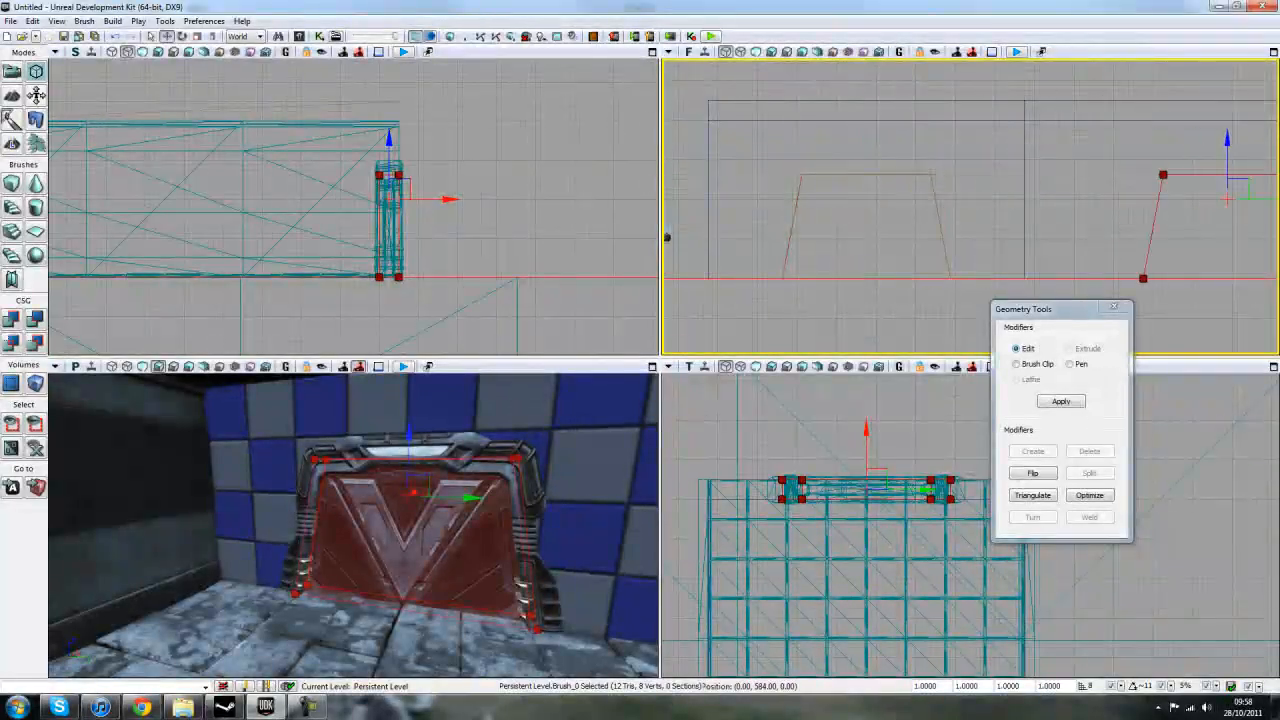
# Step: Inspect the subtractive doorway brush and the neighbouring brushes by selecting them one at a time in the front view
pyautogui.click(893, 176)
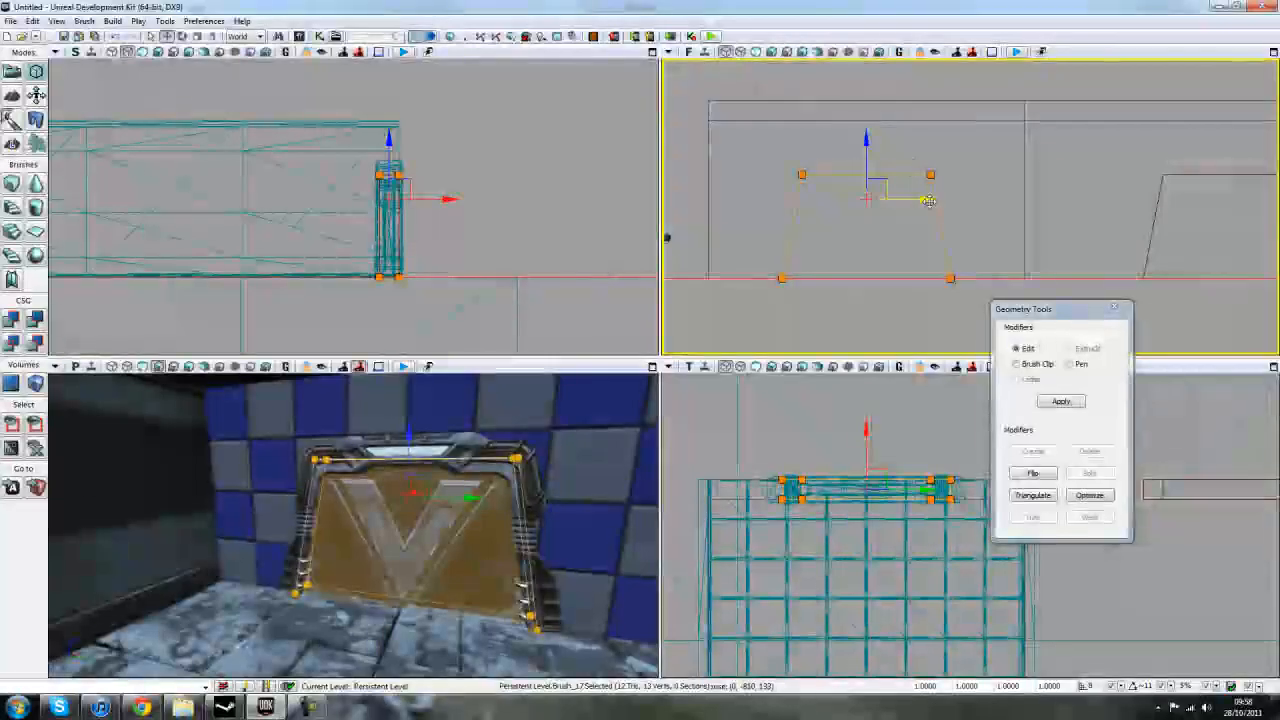
pyautogui.click(738, 122)
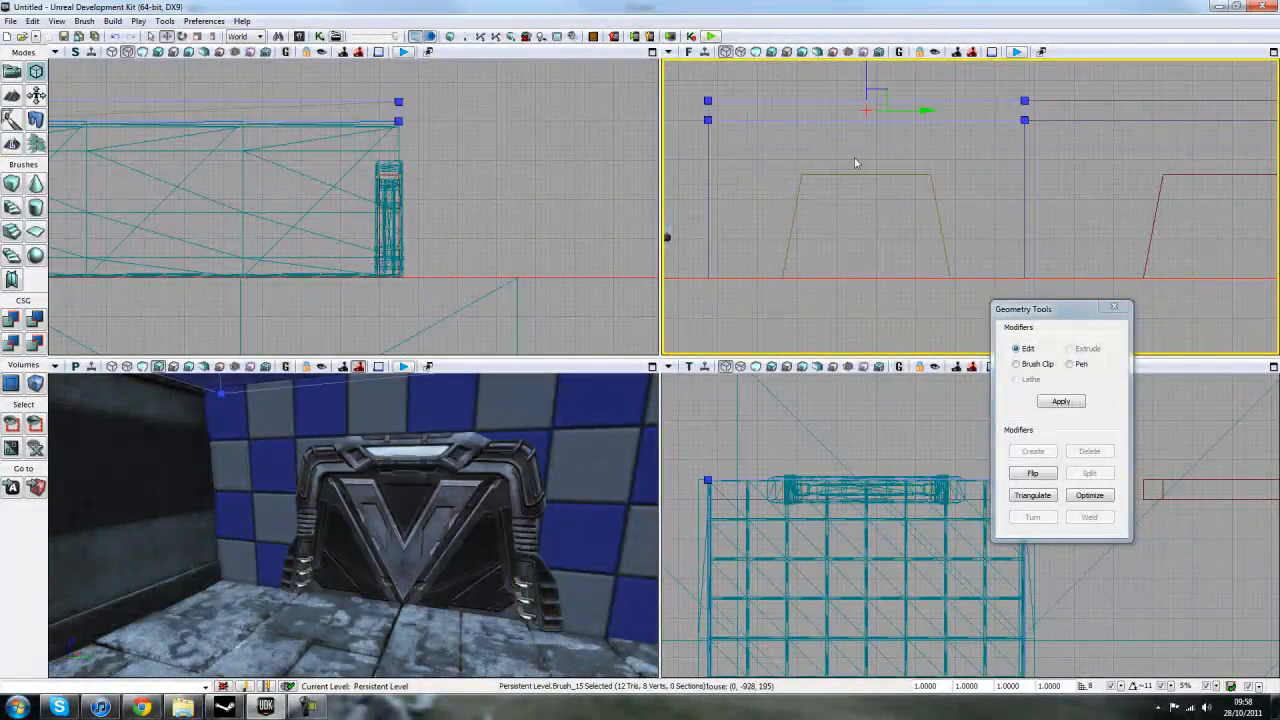
pyautogui.click(789, 203)
pyautogui.click(765, 187)
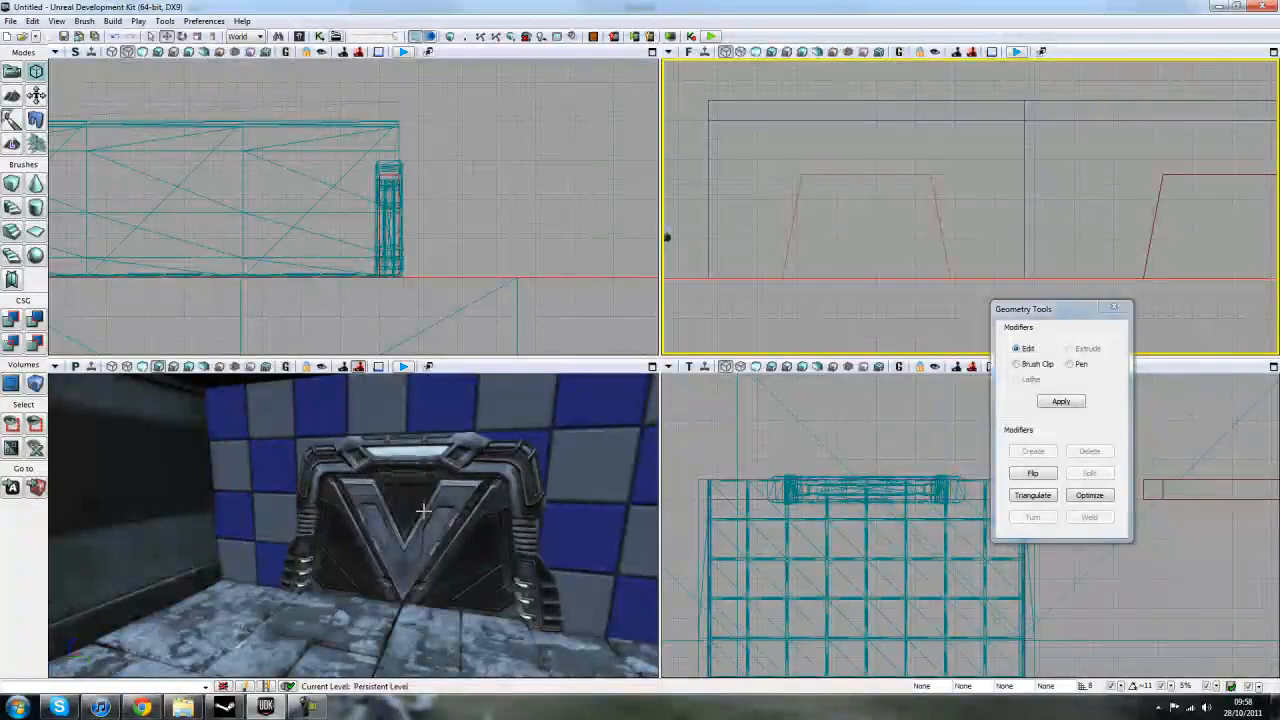
# Step: Temporarily hide the door panel to examine the cut doorway from inside and outside the corridor, and unhide everything
pyautogui.click(423, 511)
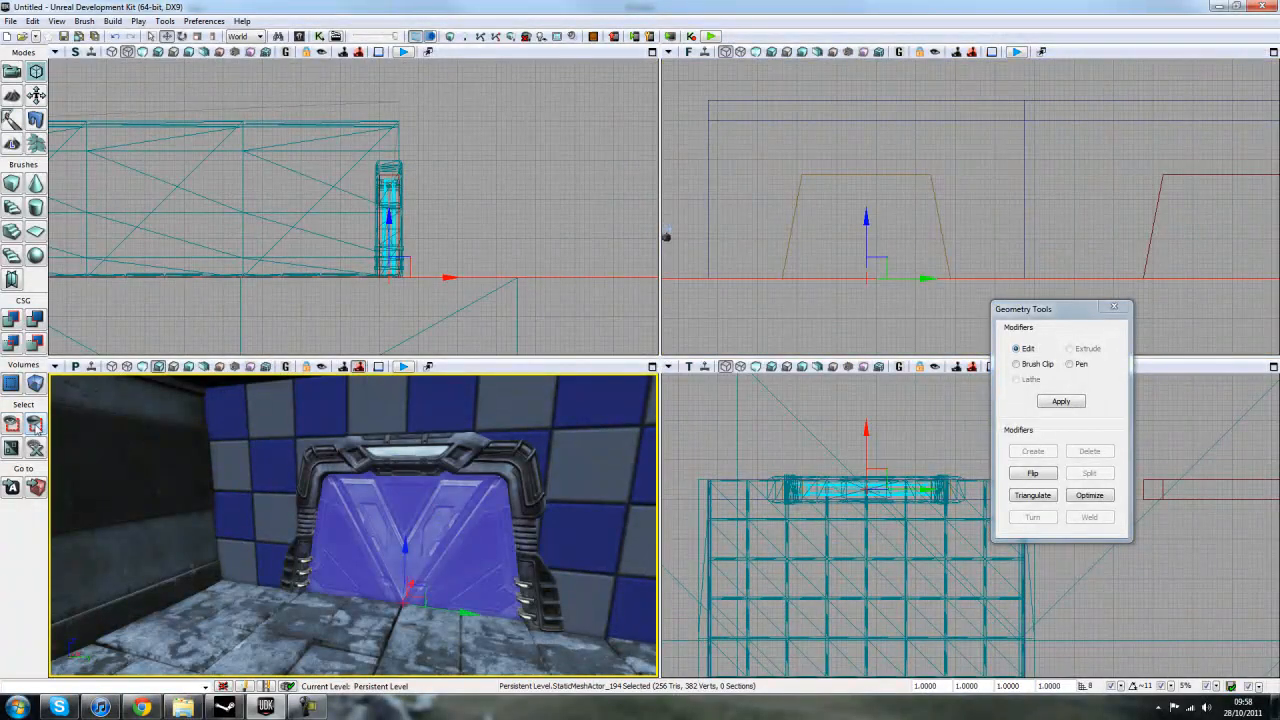
pyautogui.press('Escape')
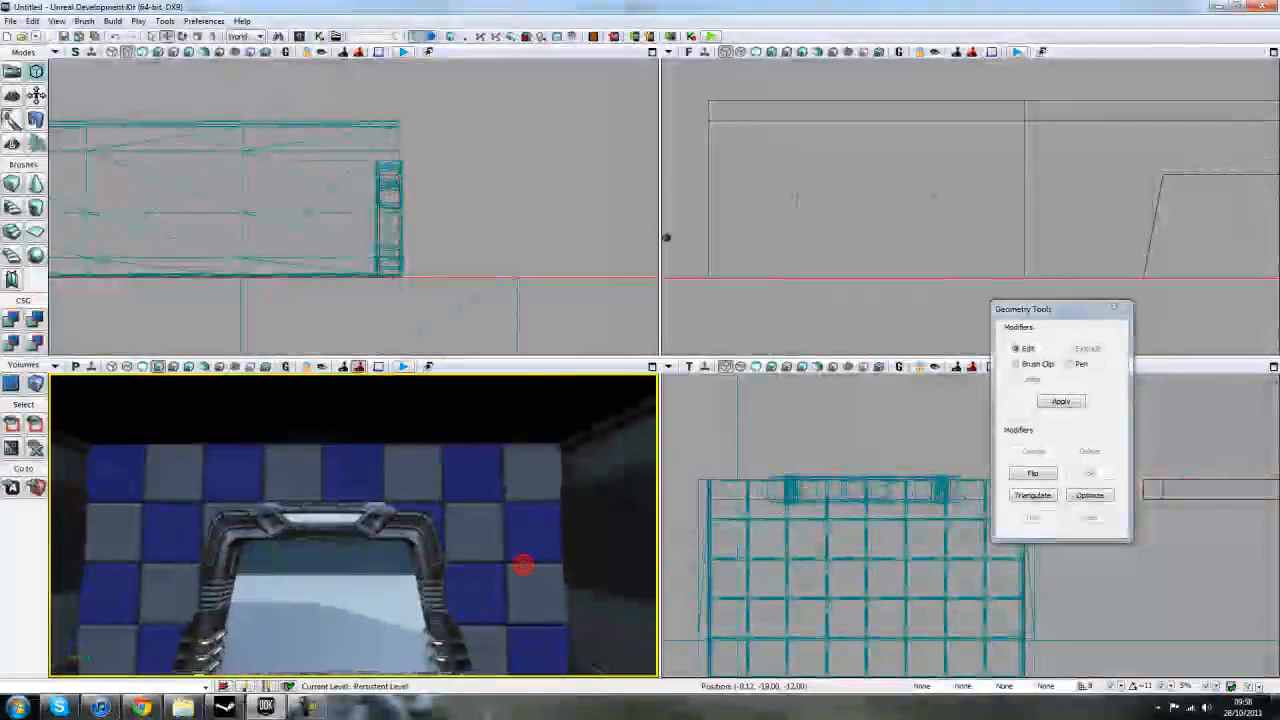
pyautogui.moveTo(523, 565); pyautogui.dragTo(2, 654)
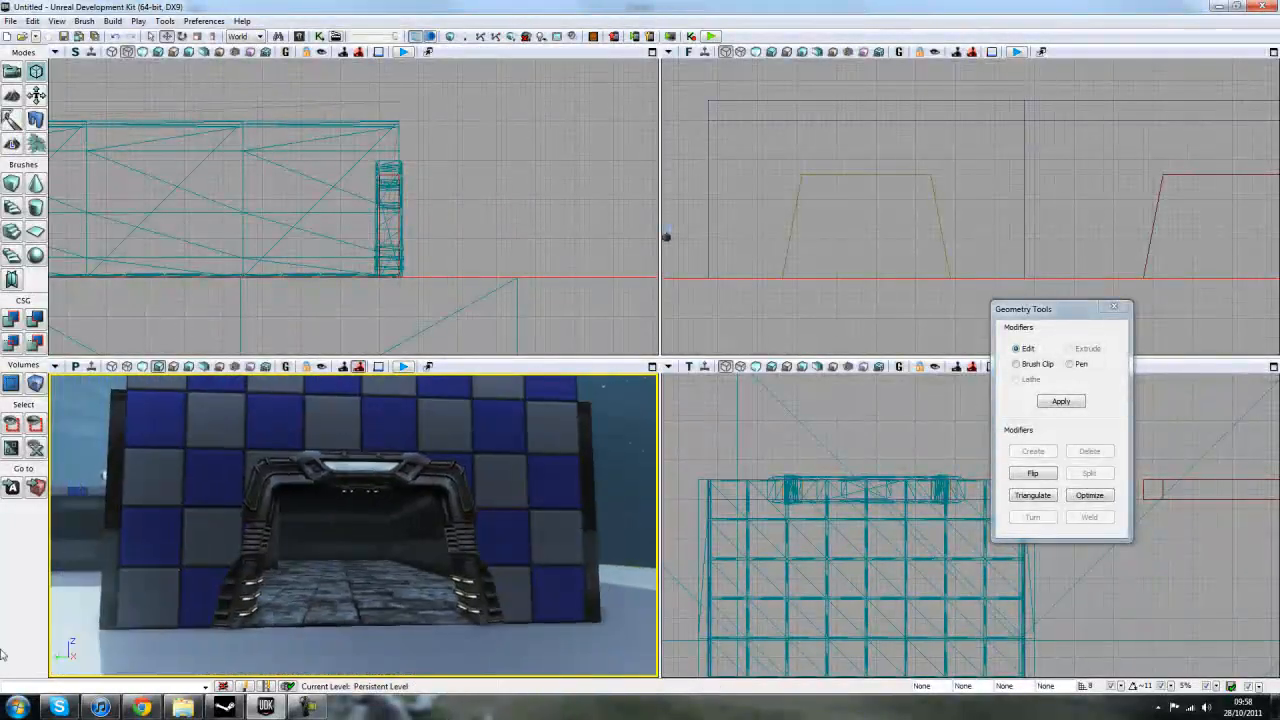
pyautogui.click(33, 452)
pyautogui.moveTo(400, 597); pyautogui.dragTo(80, 400)
pyautogui.moveTo(197, 517); pyautogui.dragTo(557, 463)
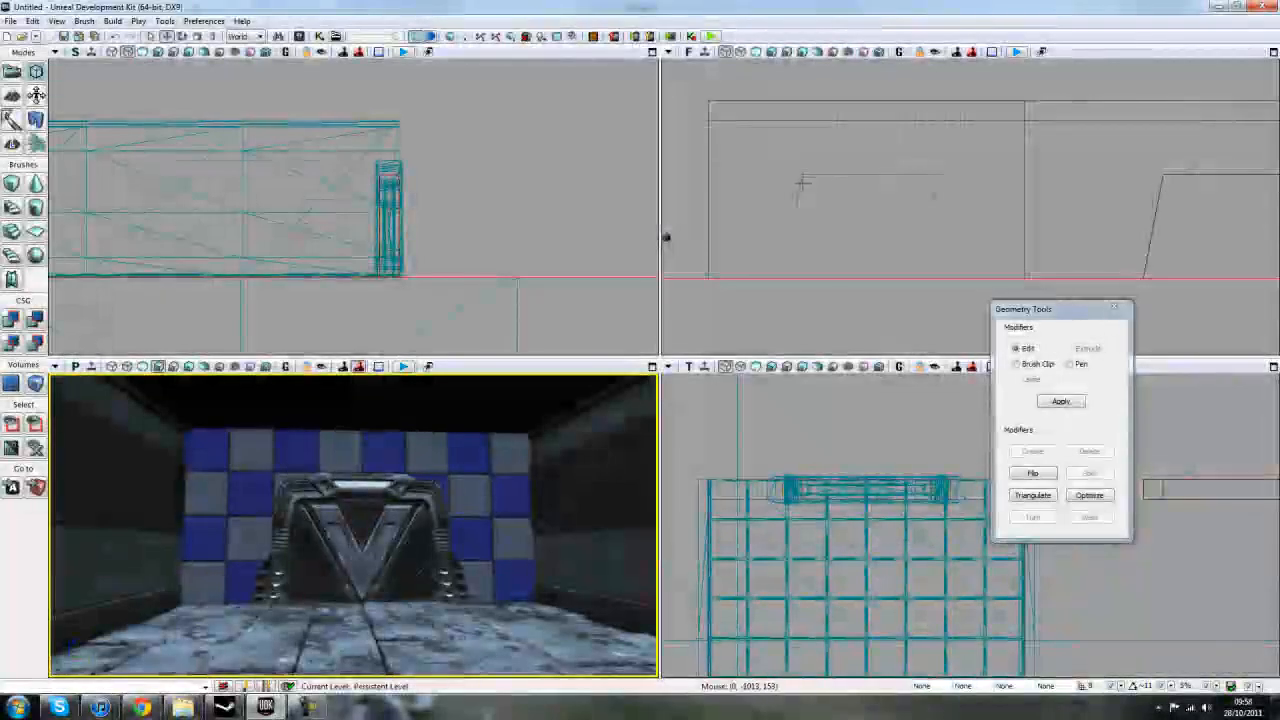
# Step: Select the subtractive doorway brush together with the checkered wall brush around it
pyautogui.click(801, 183)
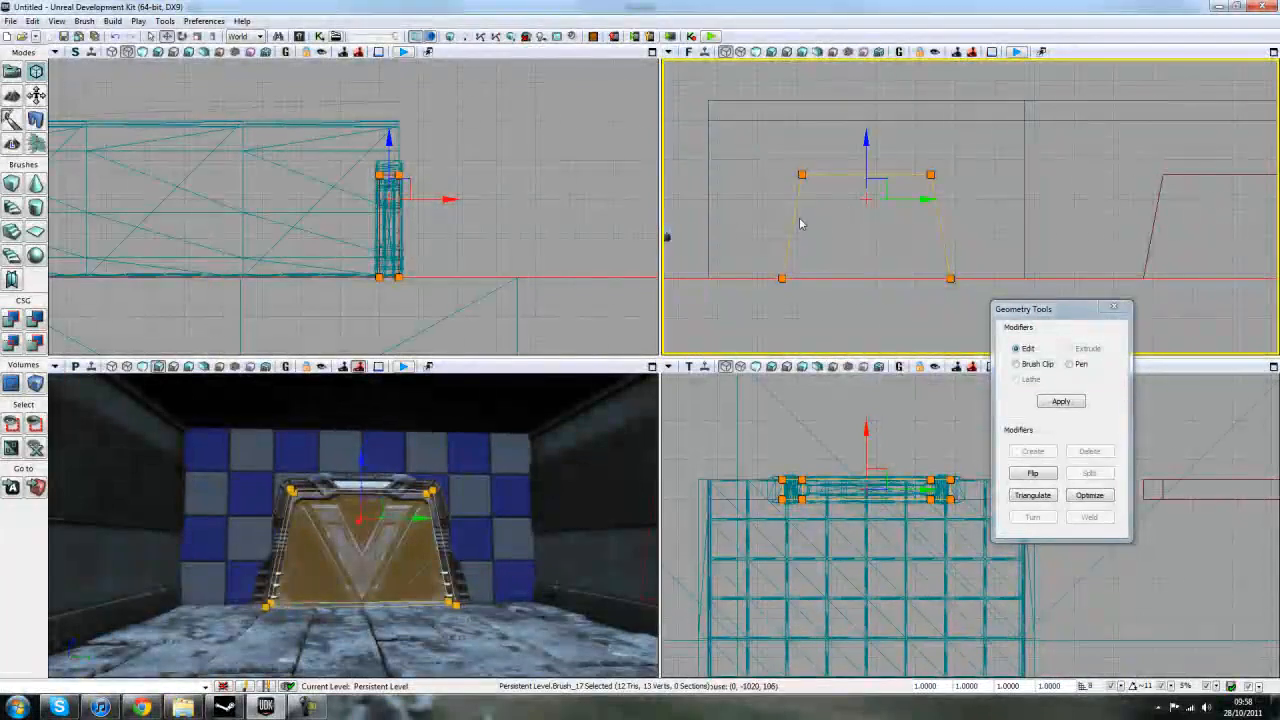
pyautogui.click(497, 512)
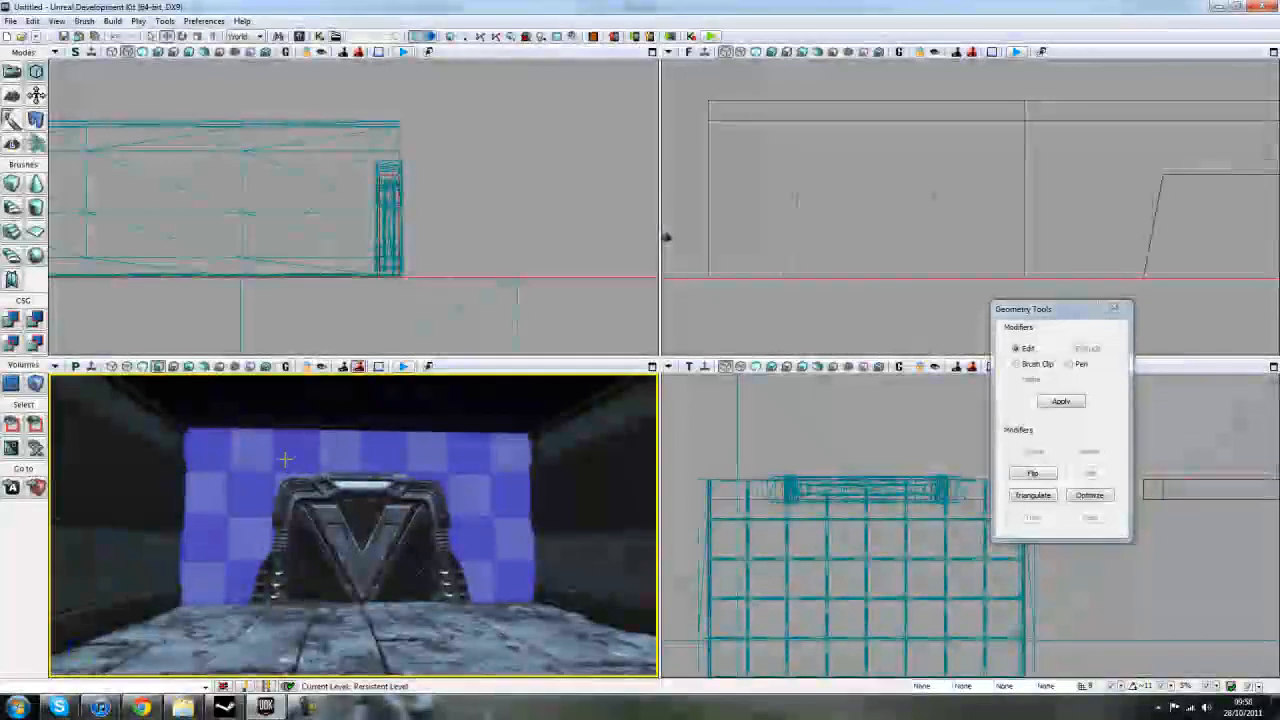
pyautogui.click(780, 250)
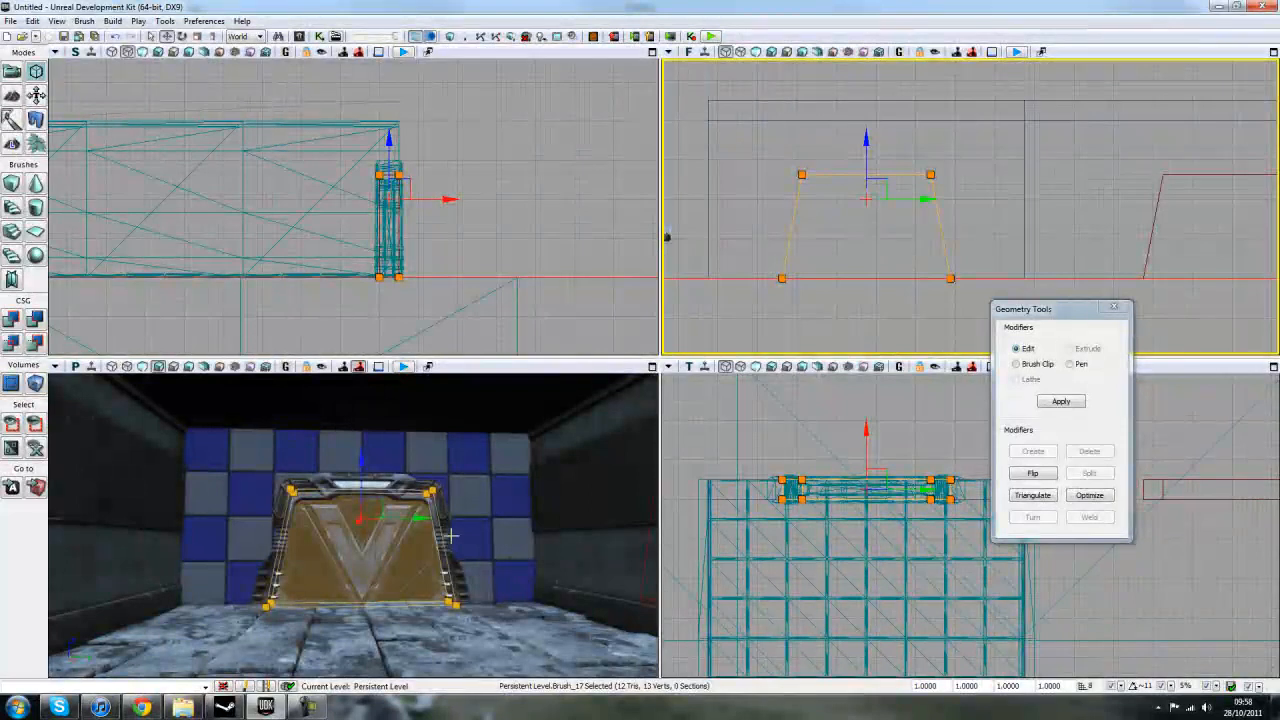
pyautogui.keyDown('ctrl'); pyautogui.click(490, 492); pyautogui.keyUp('ctrl')
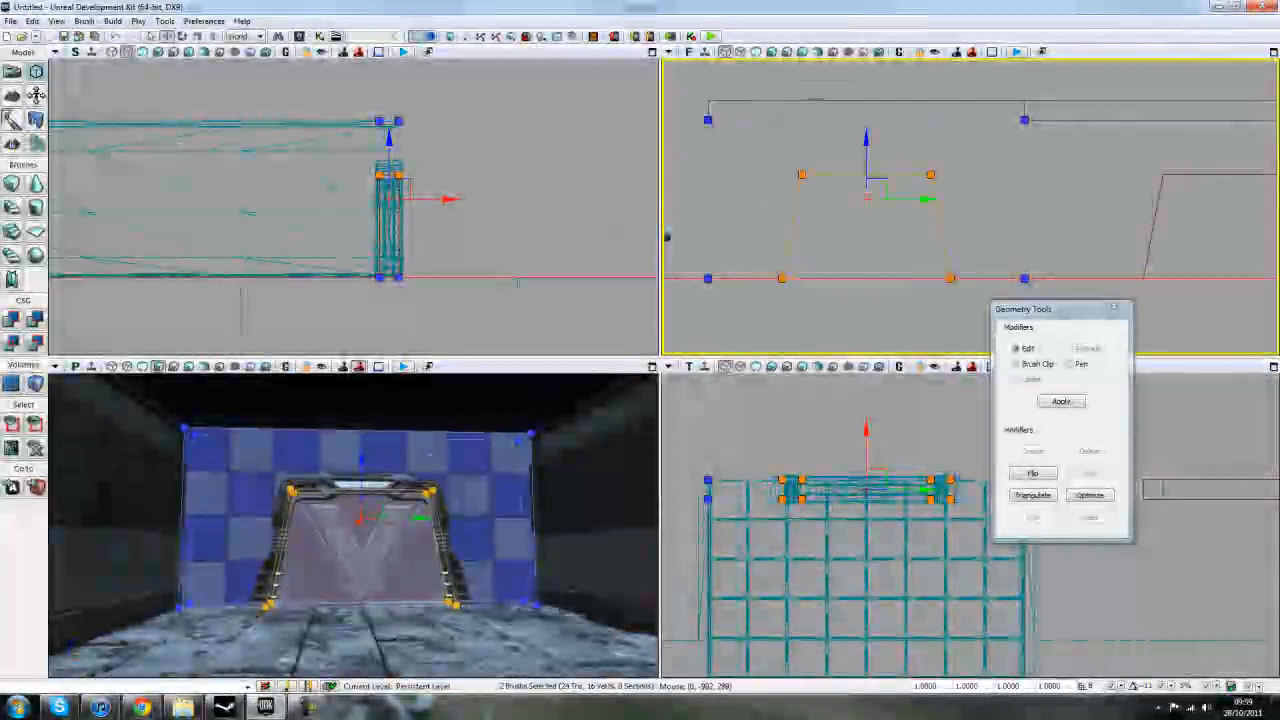
pyautogui.moveTo(434, 480)
pyautogui.mouseDown(button='right')
pyautogui.moveTo(455, 595)
pyautogui.moveTo(420, 495)
pyautogui.moveTo(300, 410)
pyautogui.mouseUp(button='right')
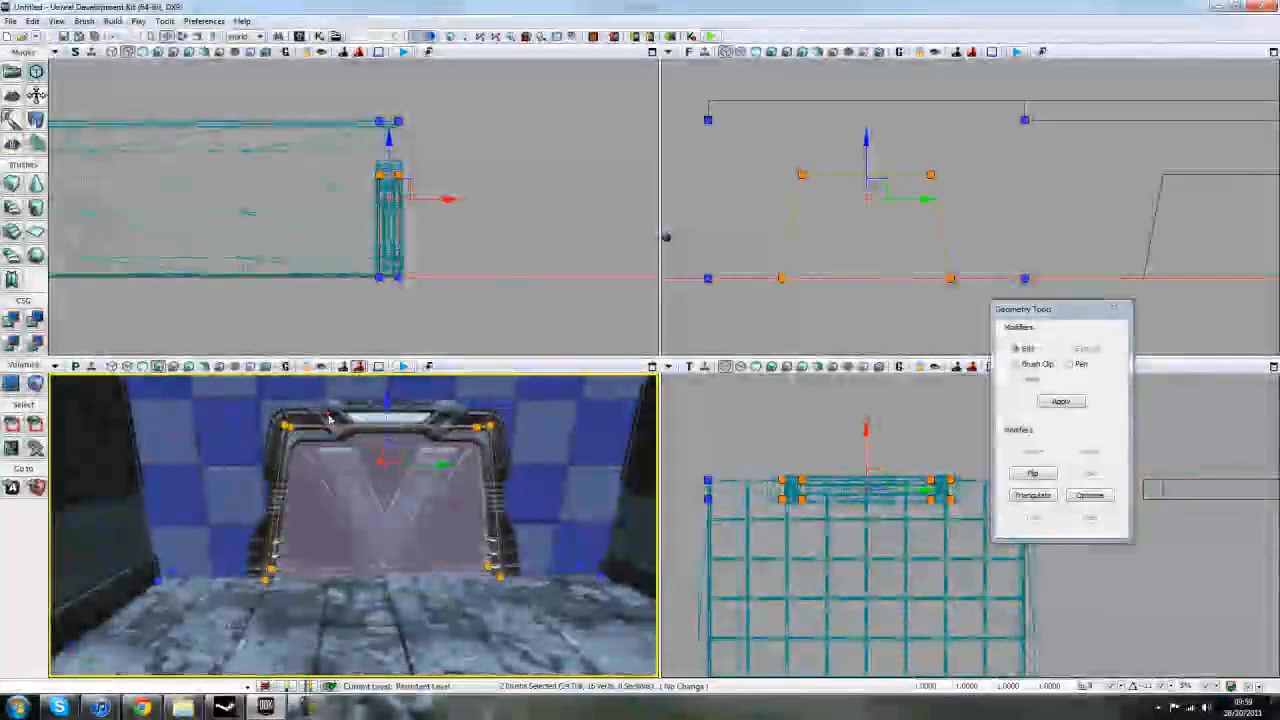
# Step: Add the door frame and the door panel to the selection of the wall and doorway brushes
pyautogui.keyDown('ctrl'); pyautogui.click(327, 412); pyautogui.keyUp('ctrl')
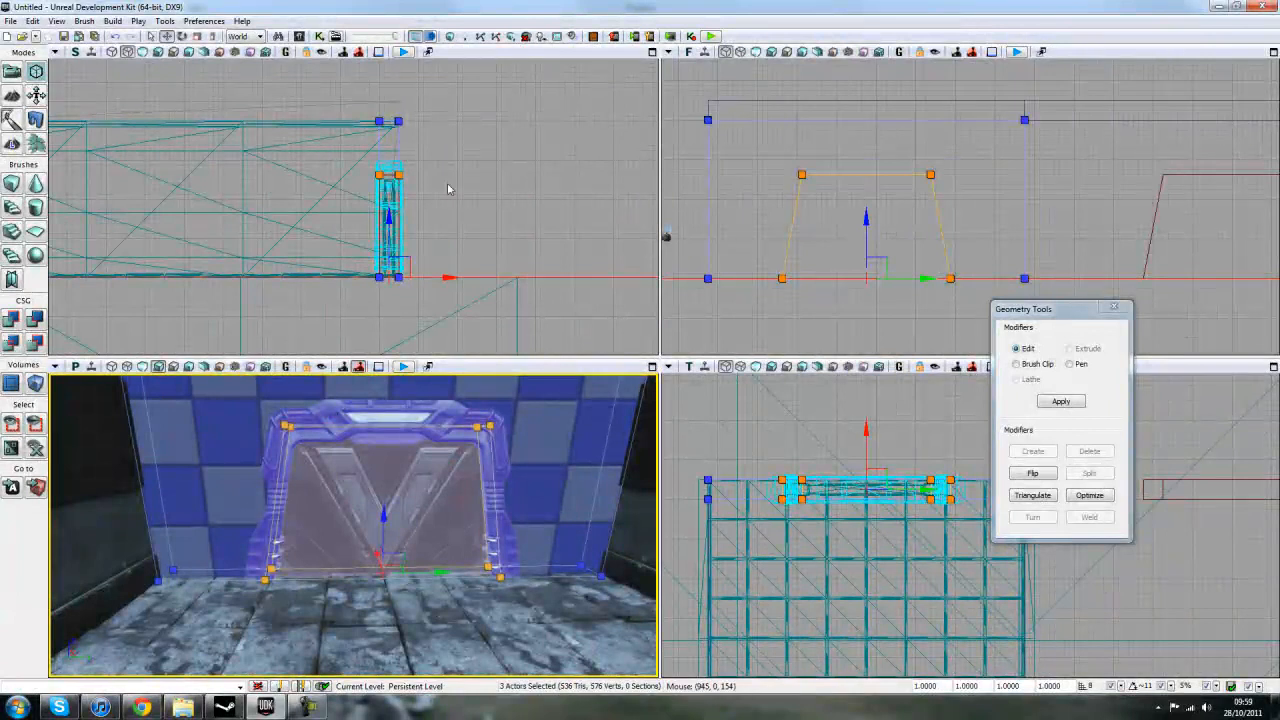
pyautogui.scroll(10, 455, 190)
pyautogui.moveTo(460, 187); pyautogui.dragTo(322, 200, button='right')
pyautogui.scroll(3, 322, 200)
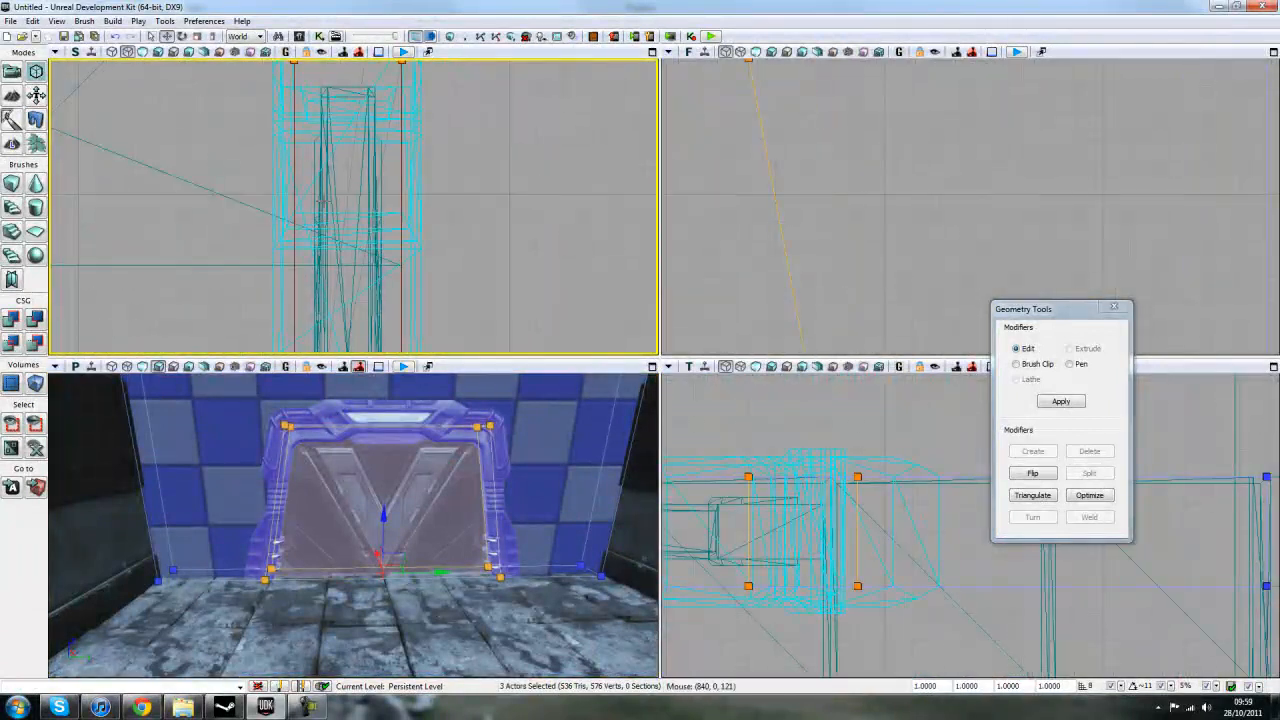
pyautogui.keyDown('ctrl'); pyautogui.click(421, 491); pyautogui.keyUp('ctrl')
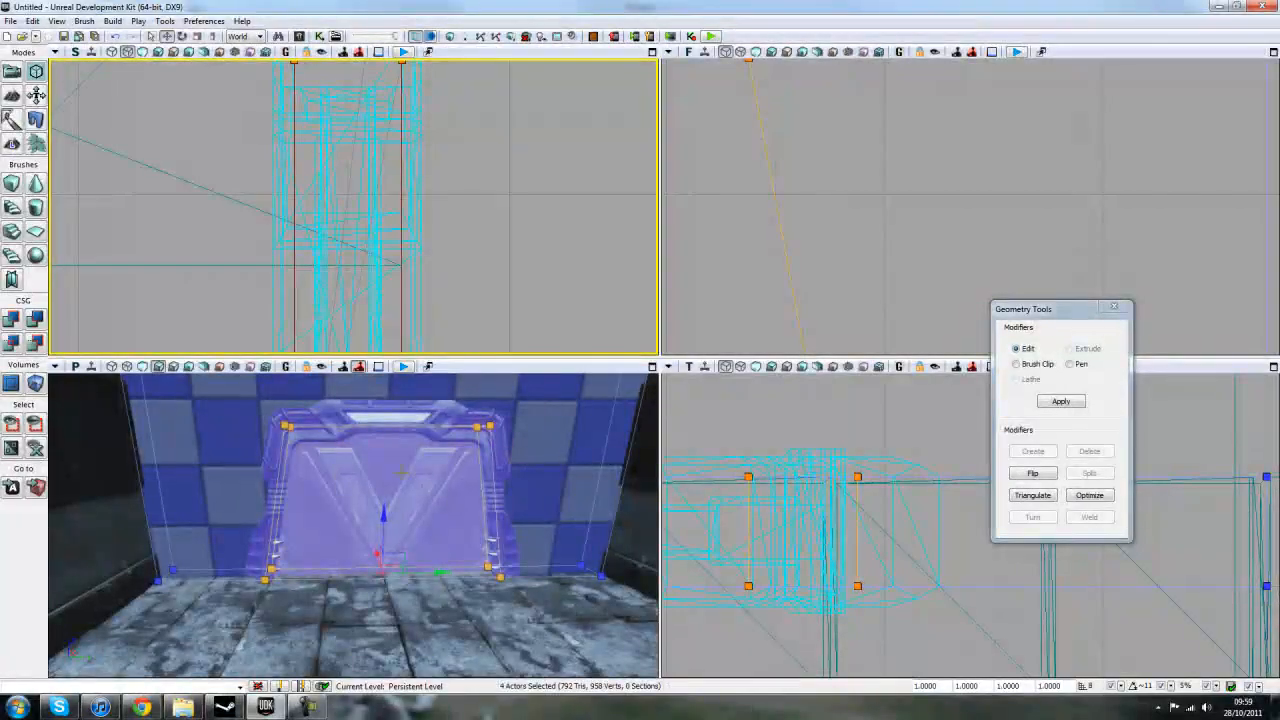
# Step: Duplicate the selected door, frame, wall and doorway brushes and move the copies to the opposite open end of the L-shaped corridor
pyautogui.moveTo(305, 494); pyautogui.dragTo(330, 630)
pyautogui.moveTo(120, 590); pyautogui.dragTo(139, 533)
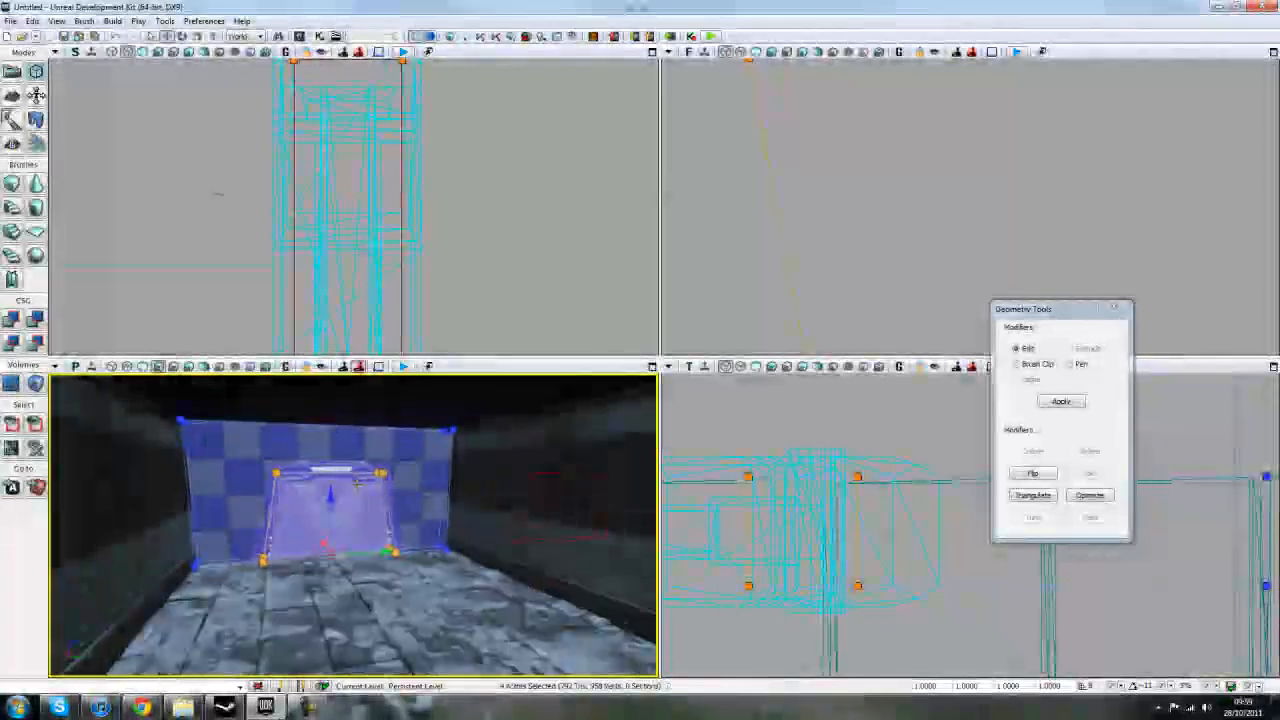
pyautogui.moveTo(510, 549); pyautogui.dragTo(538, 520, button='right')
pyautogui.moveTo(354, 525); pyautogui.dragTo(431, 475)
pyautogui.moveTo(986, 594); pyautogui.dragTo(901, 578, button='right')
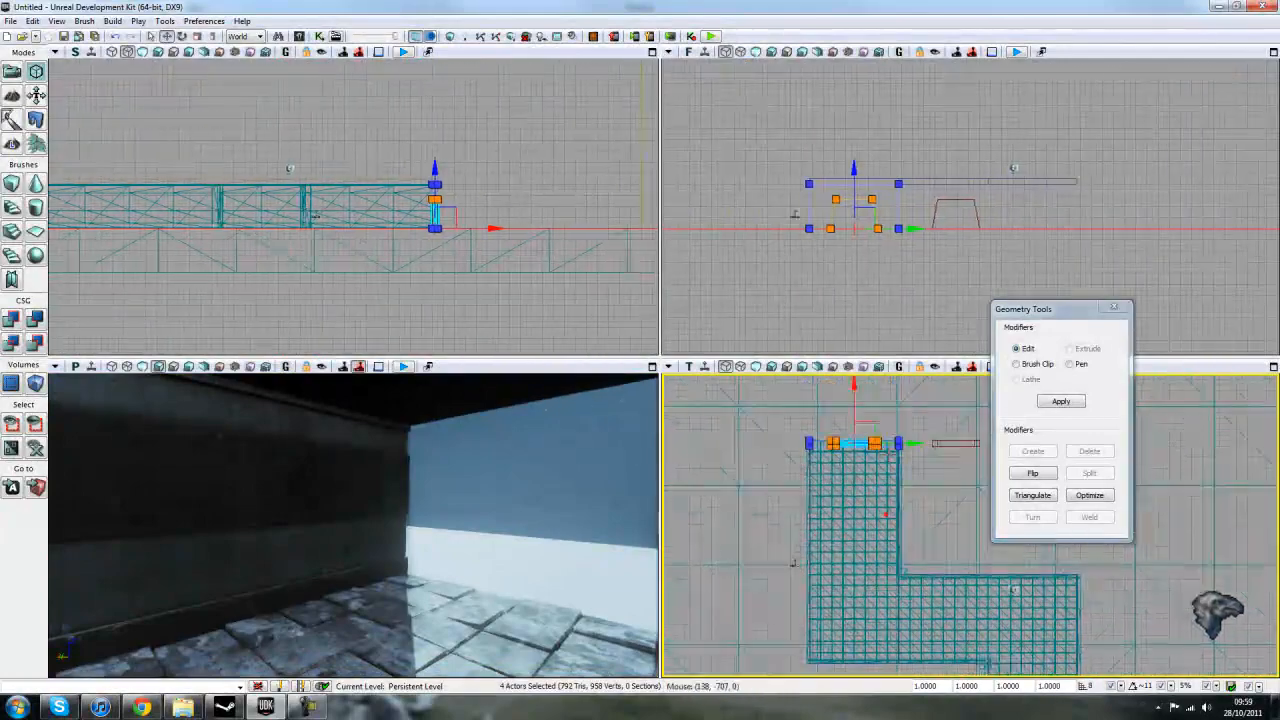
pyautogui.moveTo(872, 420)
pyautogui.keyDown('alt'); pyautogui.mouseDown()
pyautogui.moveTo(1034, 621)
pyautogui.moveTo(1055, 711)
pyautogui.mouseUp(); pyautogui.keyUp('alt')
pyautogui.moveTo(1018, 620)
pyautogui.mouseDown(button='right')
pyautogui.moveTo(927, 464)
pyautogui.moveTo(853, 441)
pyautogui.mouseUp(button='right')
pyautogui.scroll(1, 866, 573)
pyautogui.moveTo(866, 573); pyautogui.dragTo(900, 448, button='right')
pyautogui.moveTo(900, 448)
pyautogui.mouseDown()
pyautogui.moveTo(879, 586)
pyautogui.moveTo(888, 619)
pyautogui.mouseUp()
# Step: Shift the duplicated door assembly -8 units in X and 16 units in Y to align it with the corridor's end
pyautogui.moveTo(966, 640); pyautogui.dragTo(982, 582, button='right')
pyautogui.scroll(1, 982, 582)
pyautogui.scroll(6, 988, 602)
pyautogui.moveTo(924, 667)
pyautogui.mouseDown(button='right')
pyautogui.moveTo(950, 590)
pyautogui.moveTo(994, 657)
pyautogui.moveTo(1014, 662)
pyautogui.mouseUp(button='right')
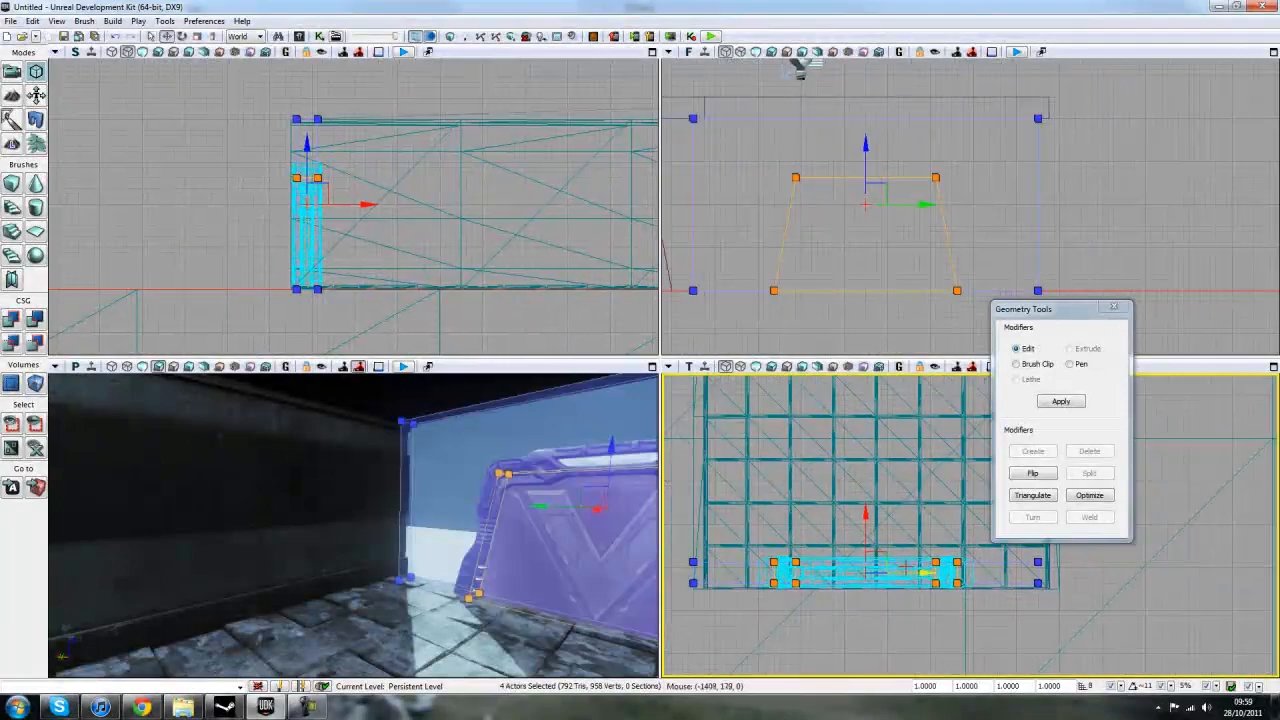
pyautogui.moveTo(888, 557); pyautogui.dragTo(899, 565)
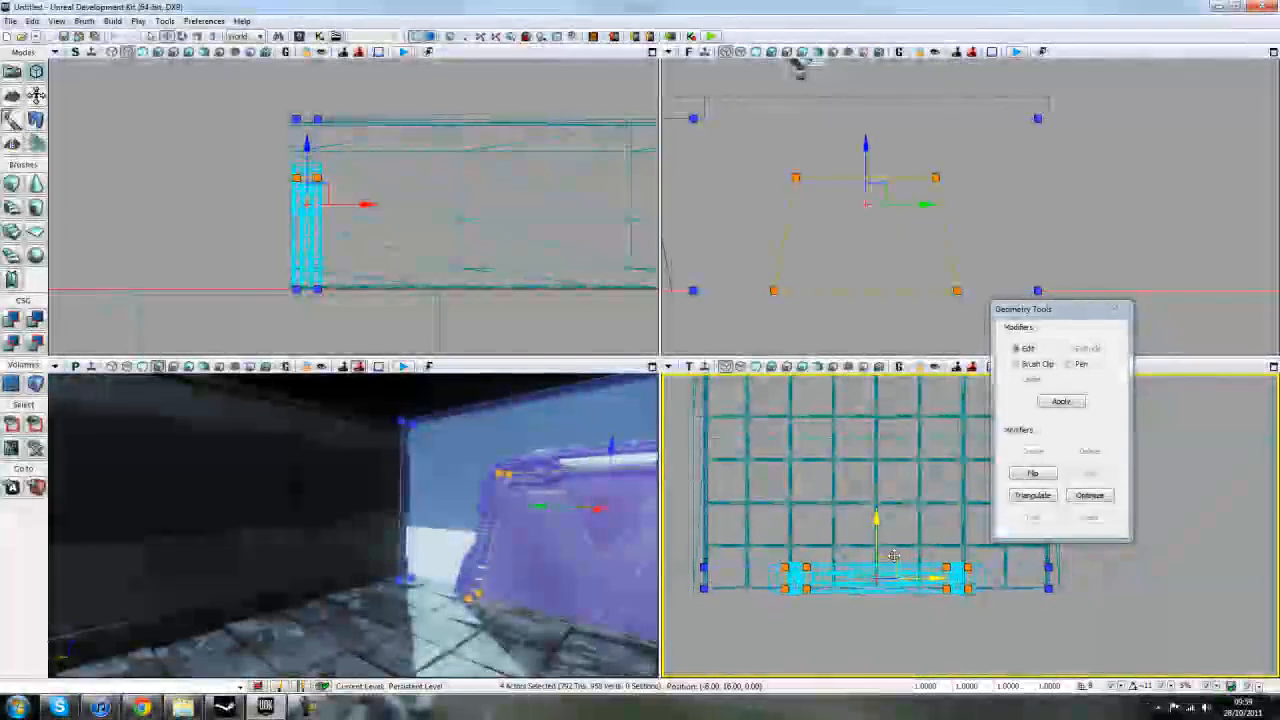
pyautogui.moveTo(338, 609); pyautogui.dragTo(458, 461, button='right')
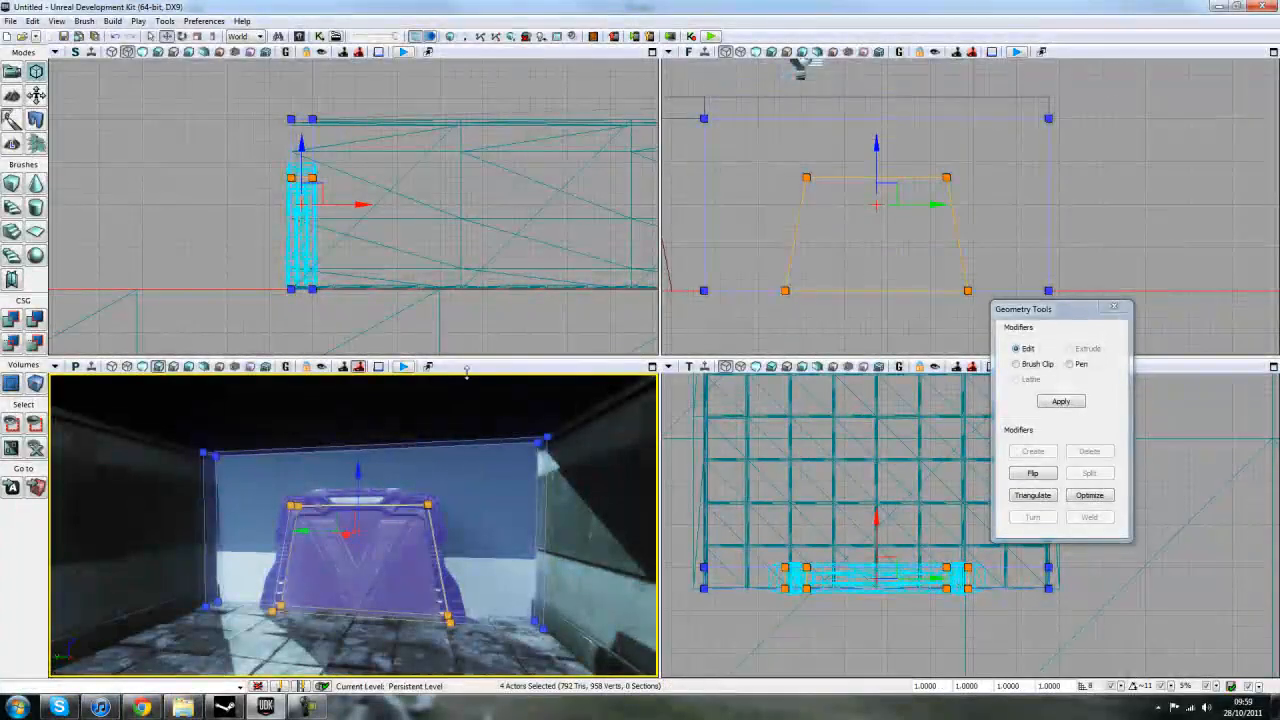
# Step: Clear the selection and build the geometry for the visible levels
pyautogui.click(488, 342)
pyautogui.moveTo(464, 564); pyautogui.dragTo(412, 532, button='right')
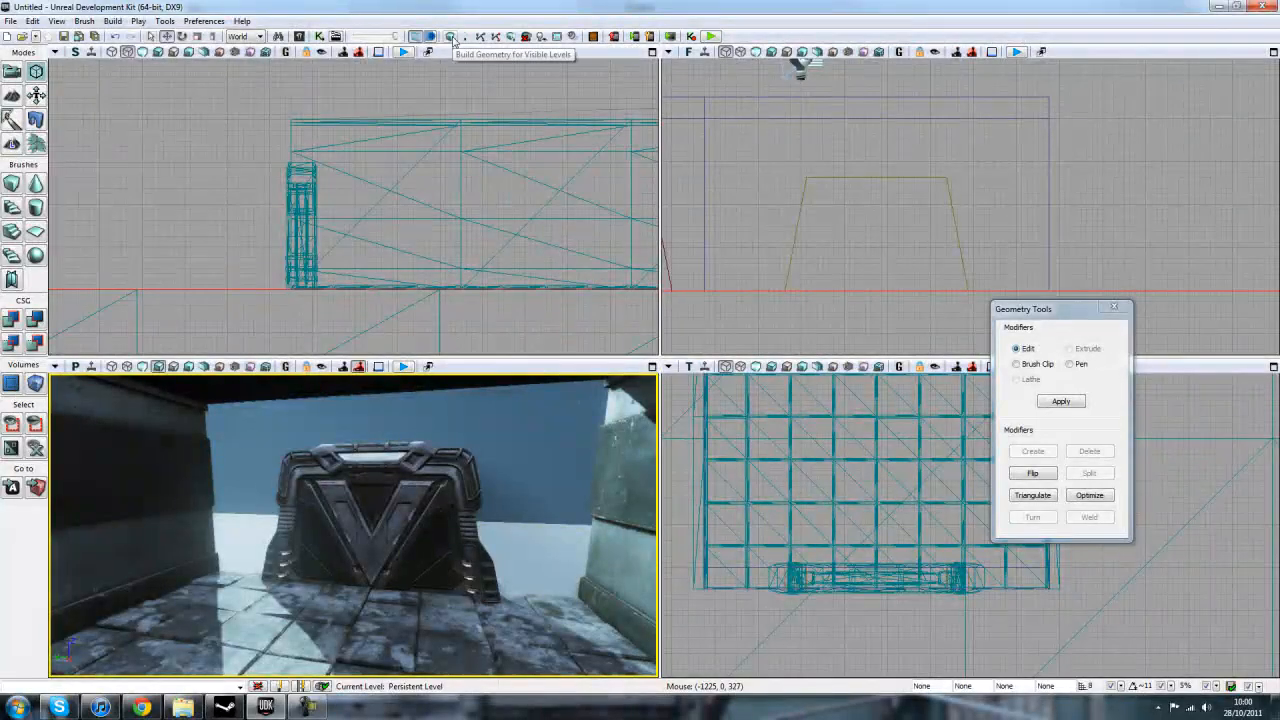
pyautogui.click(451, 37)
pyautogui.click(882, 351)
# Step: Temporarily hide the duplicated door panel to check the doorway cut behind it, and unhide everything
pyautogui.click(414, 534)
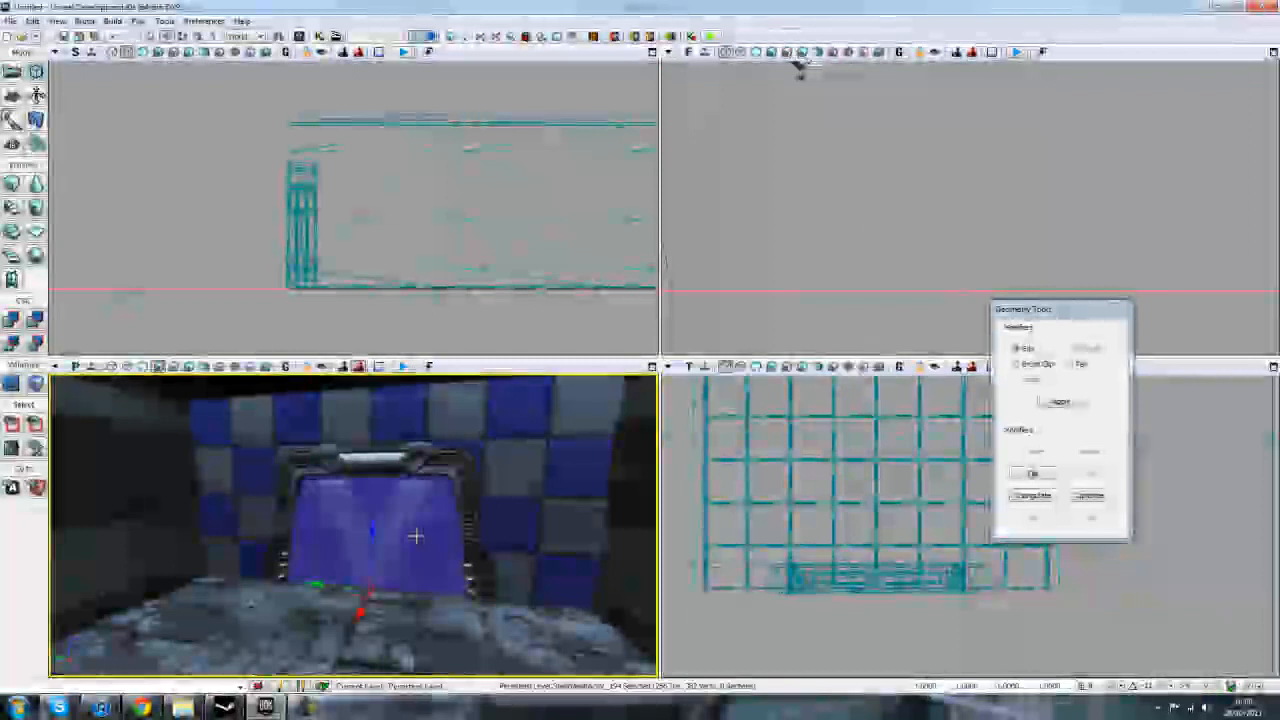
pyautogui.click(38, 425)
pyautogui.moveTo(383, 600); pyautogui.dragTo(424, 552, button='right')
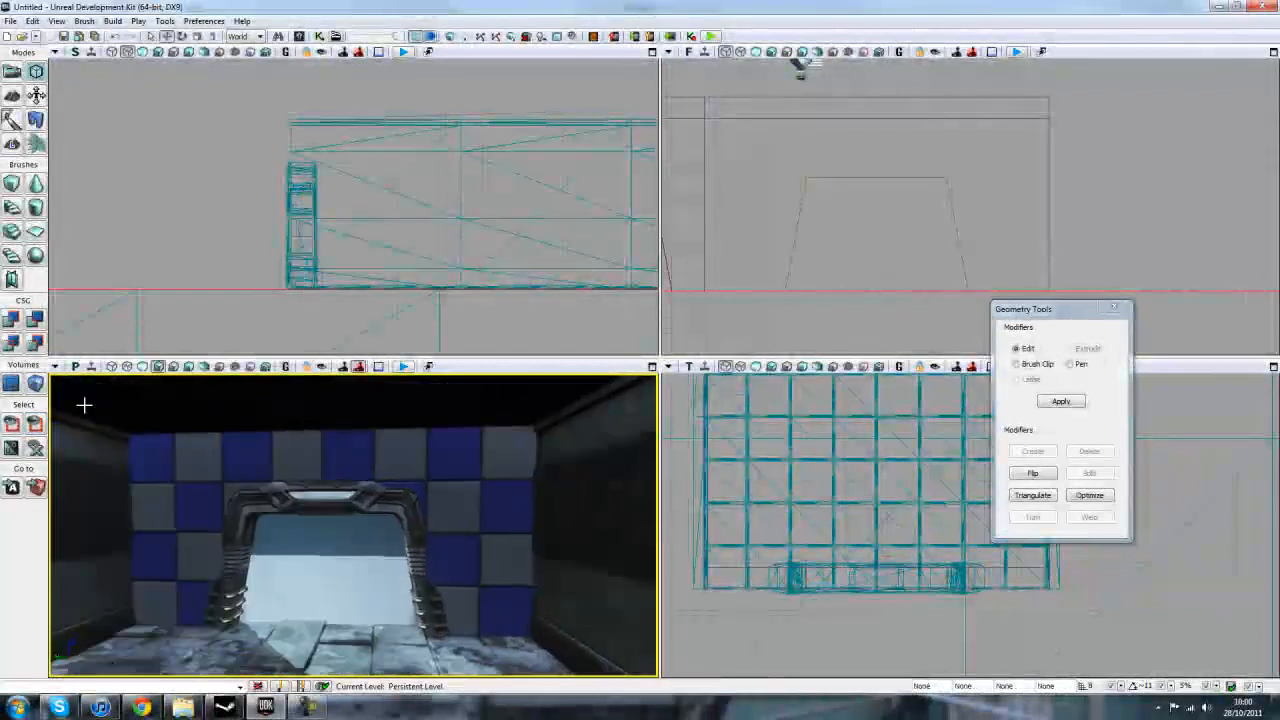
pyautogui.click(38, 450)
# Step: Examine the corridor from inside, including its ceiling surface and the newly closed end
pyautogui.moveTo(540, 600); pyautogui.dragTo(443, 618, button='right')
pyautogui.moveTo(443, 618); pyautogui.dragTo(71, 621)
pyautogui.moveTo(490, 592); pyautogui.dragTo(391, 511, button='right')
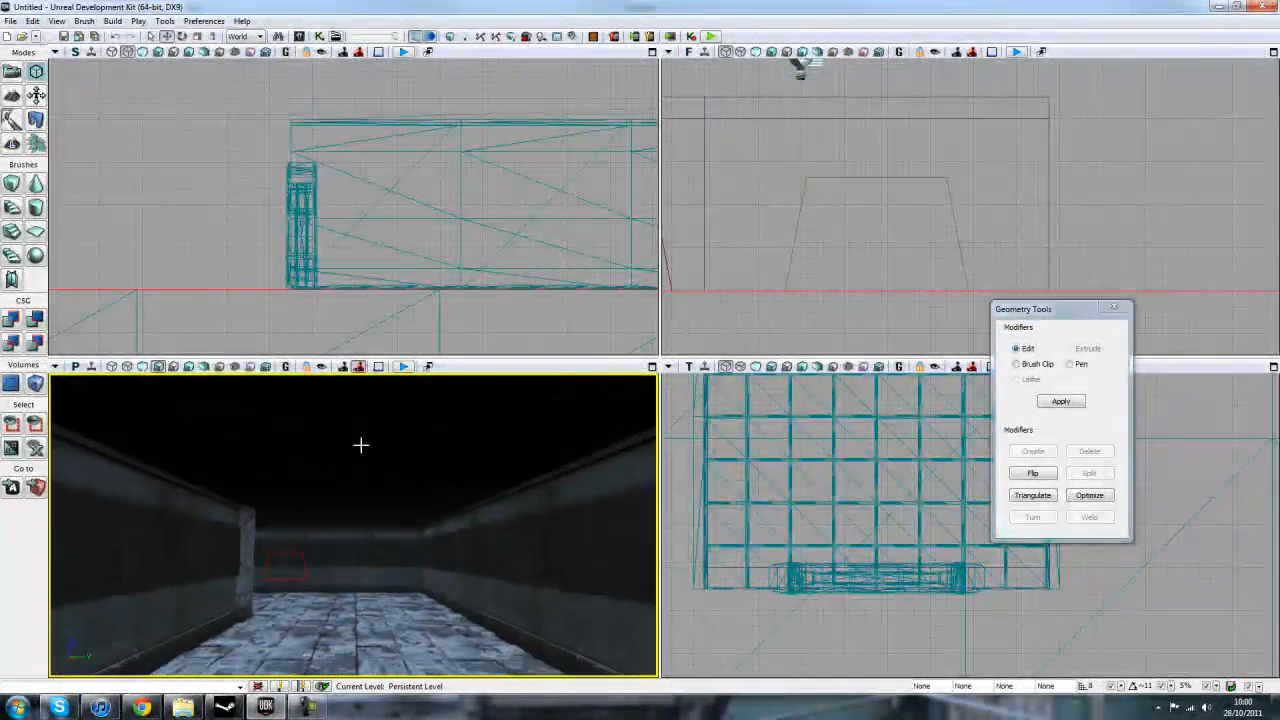
pyautogui.click(391, 508)
pyautogui.moveTo(396, 572); pyautogui.dragTo(565, 600, button='right')
pyautogui.moveTo(565, 600); pyautogui.dragTo(578, 650)
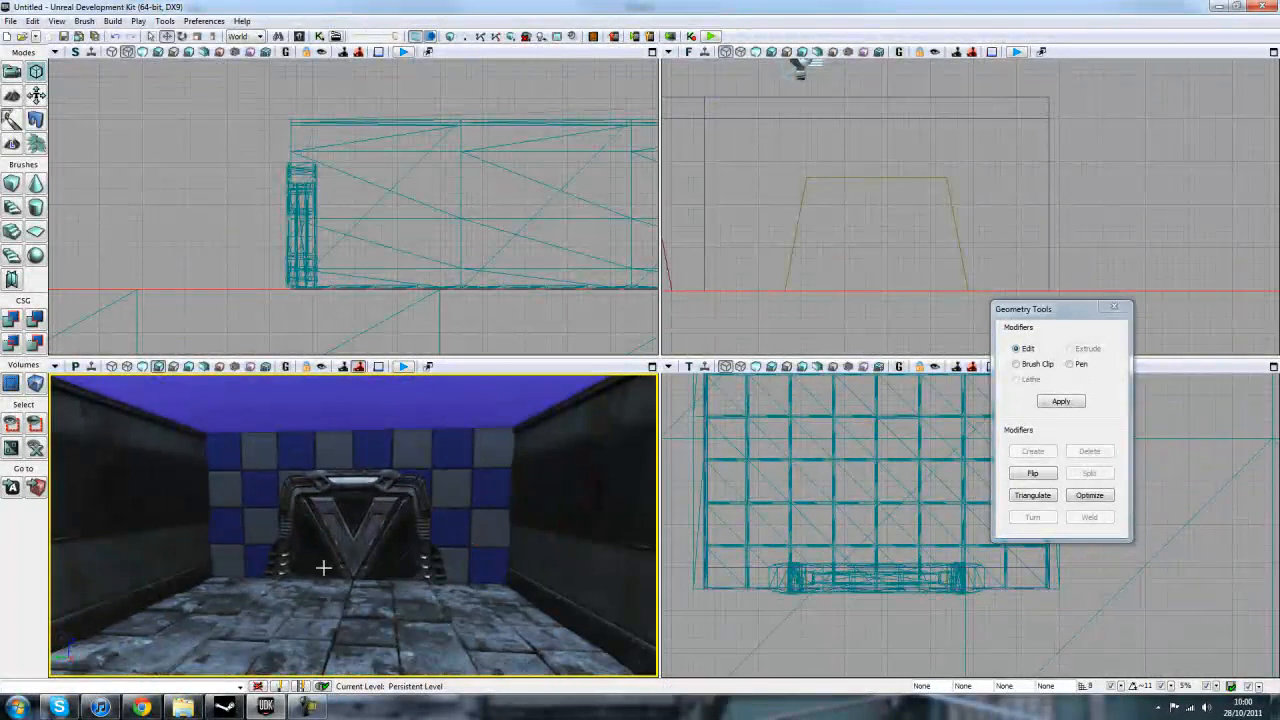
pyautogui.moveTo(297, 581); pyautogui.dragTo(306, 557)
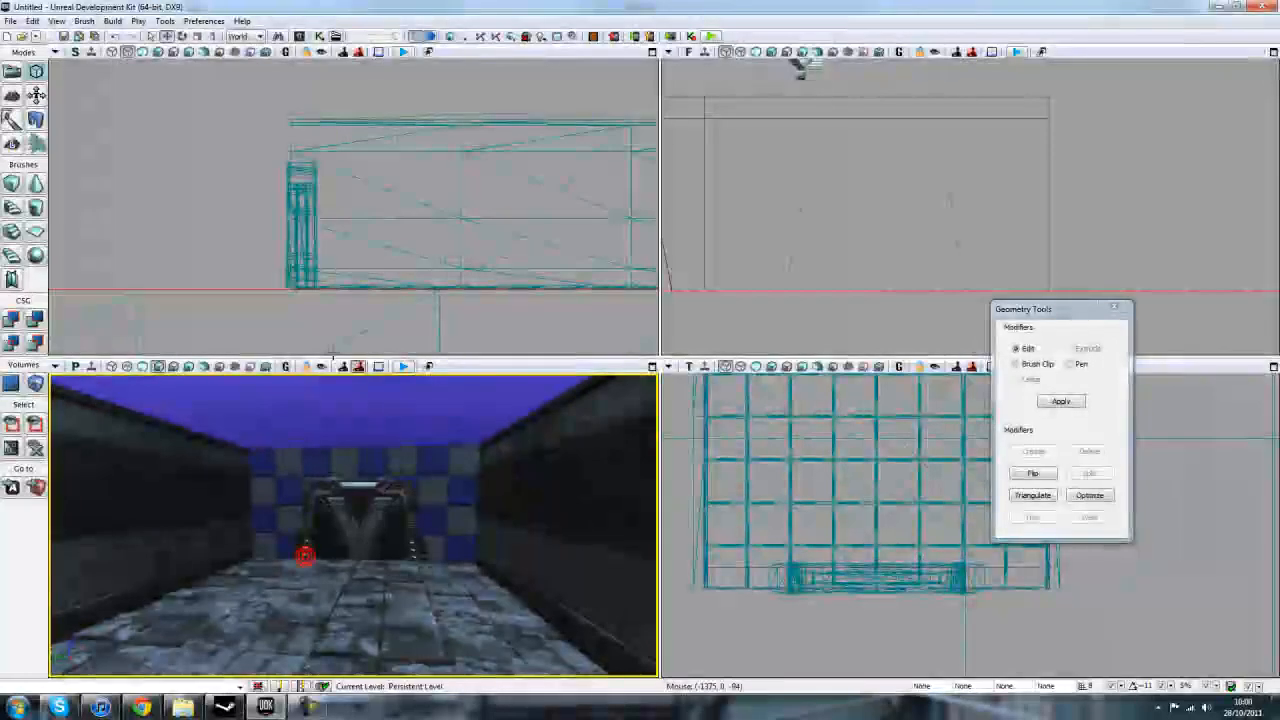
pyautogui.click(333, 332)
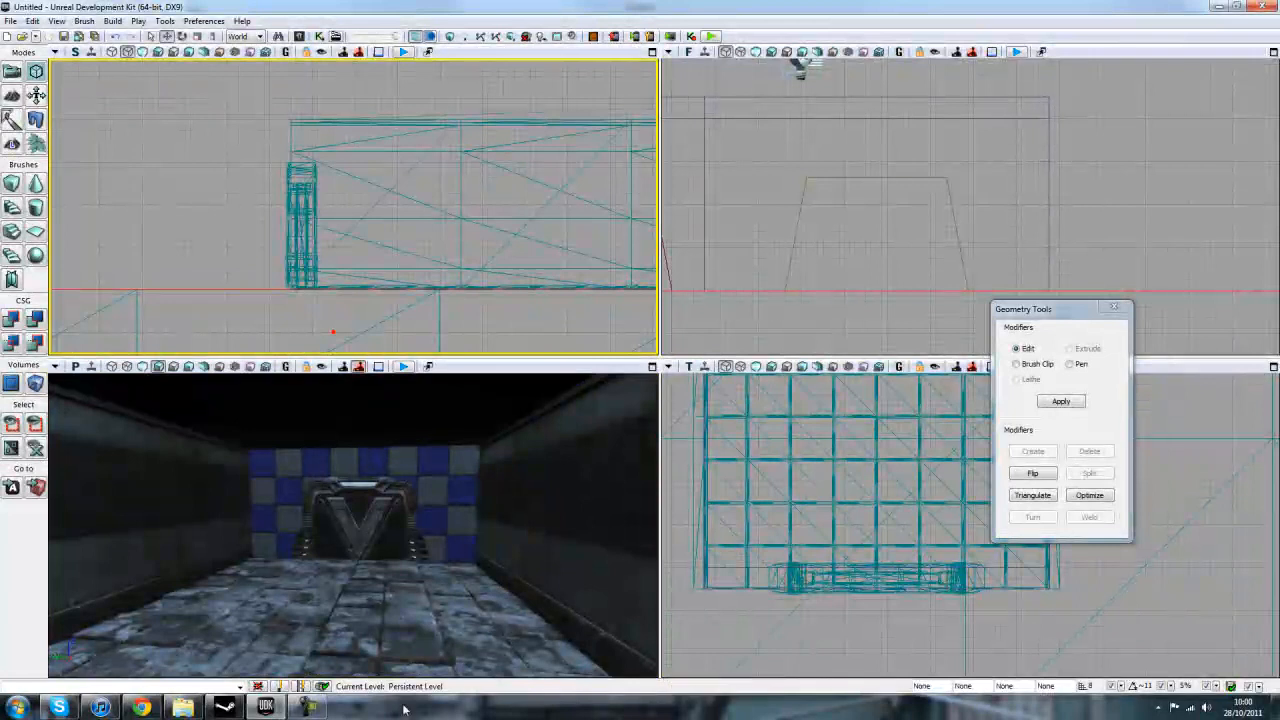
# Step: Place the S_HU_Deck_SM_FWindow_Frame static mesh from the HU_Deck package at the corridor's ceiling and close the Content Browser
pyautogui.click(298, 36)
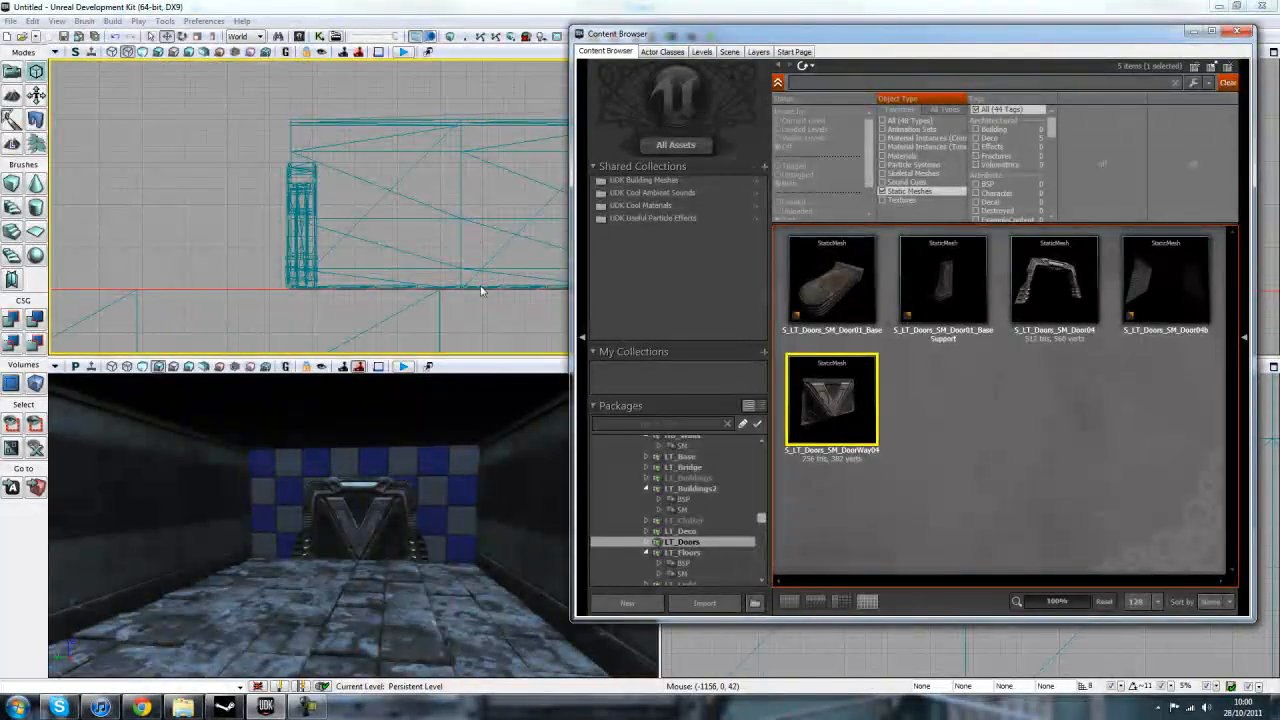
pyautogui.moveTo(761, 518); pyautogui.dragTo(741, 497)
pyautogui.click(718, 482)
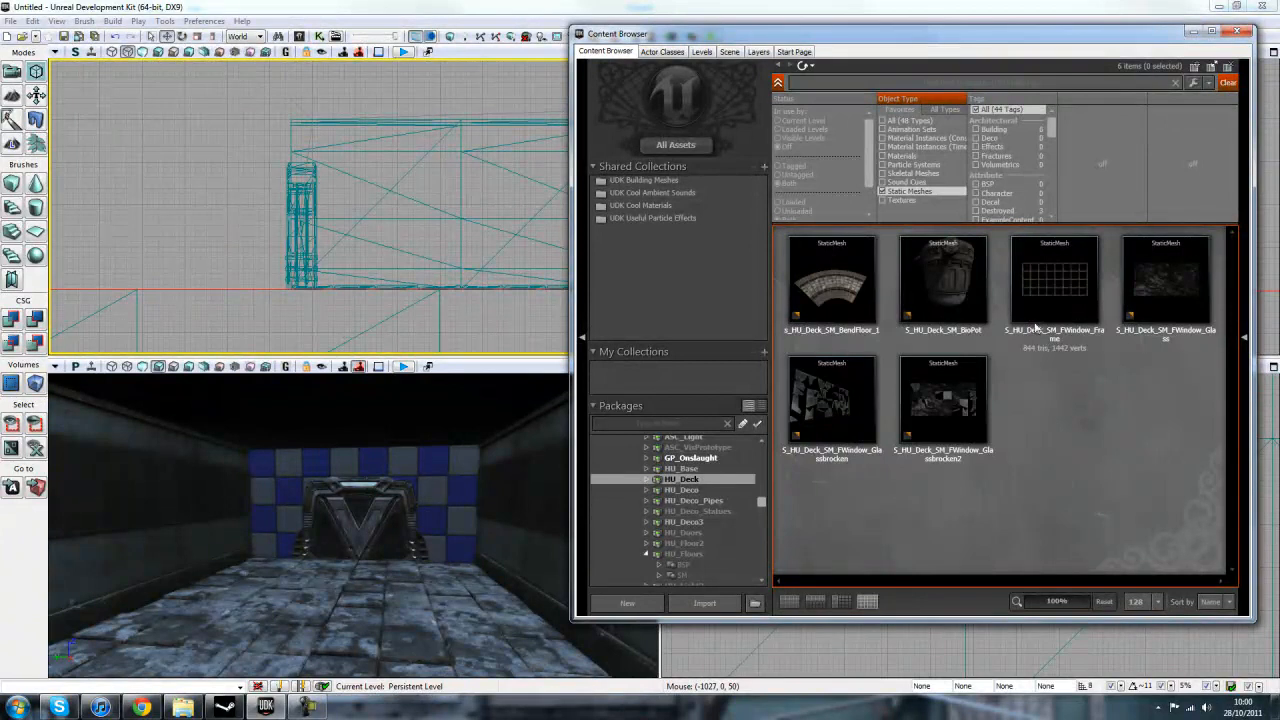
pyautogui.click(1060, 318)
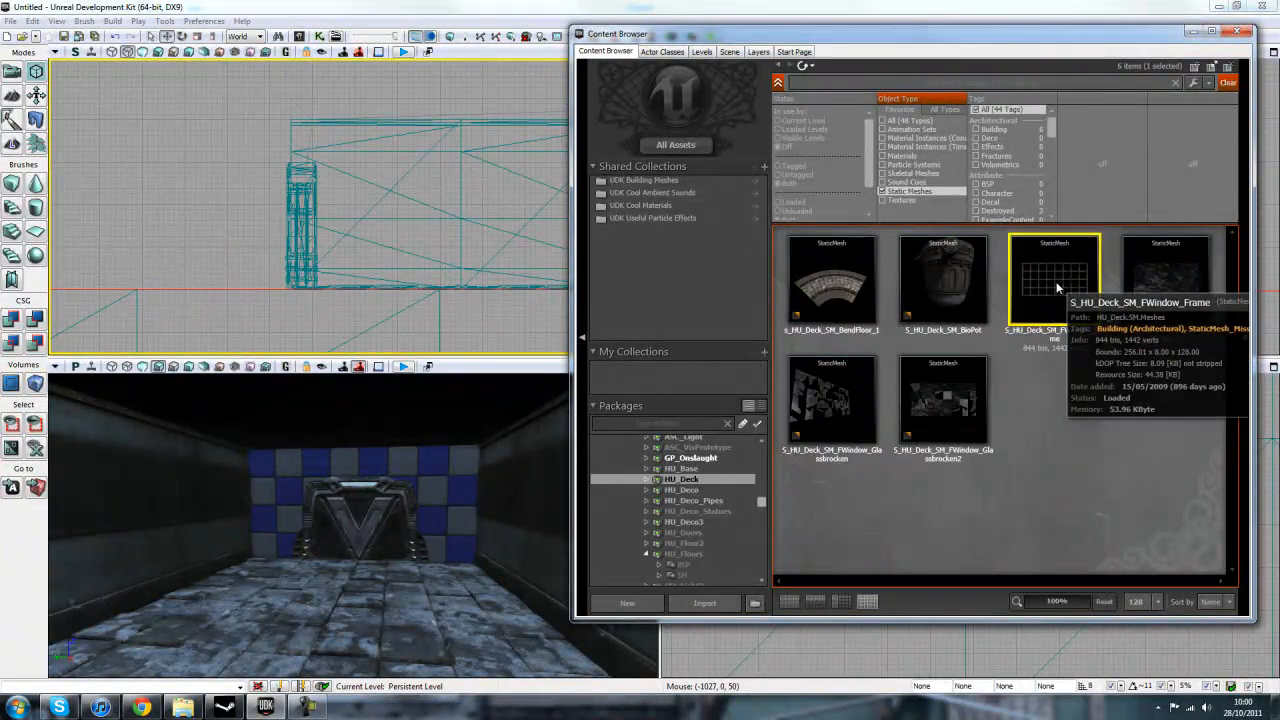
pyautogui.moveTo(1055, 288)
pyautogui.mouseDown()
pyautogui.moveTo(521, 408)
pyautogui.moveTo(375, 422)
pyautogui.mouseUp()
pyautogui.moveTo(423, 496); pyautogui.dragTo(415, 548, button='right')
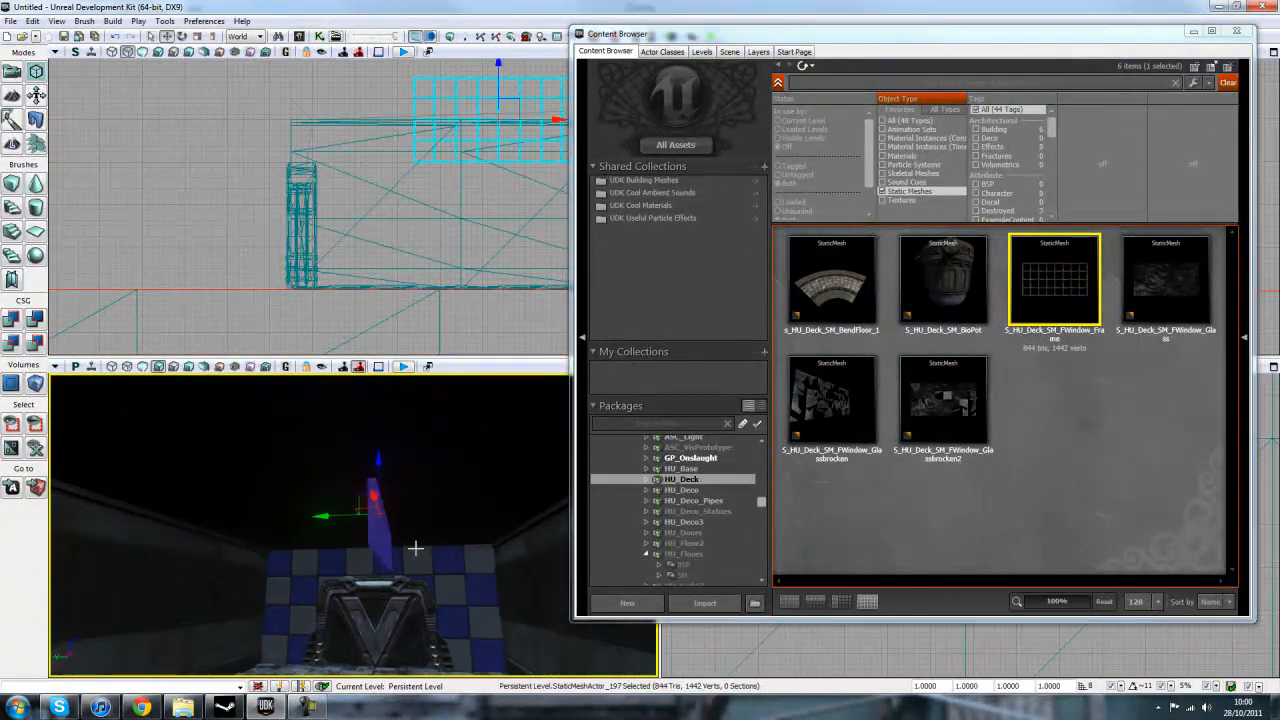
pyautogui.click(1238, 33)
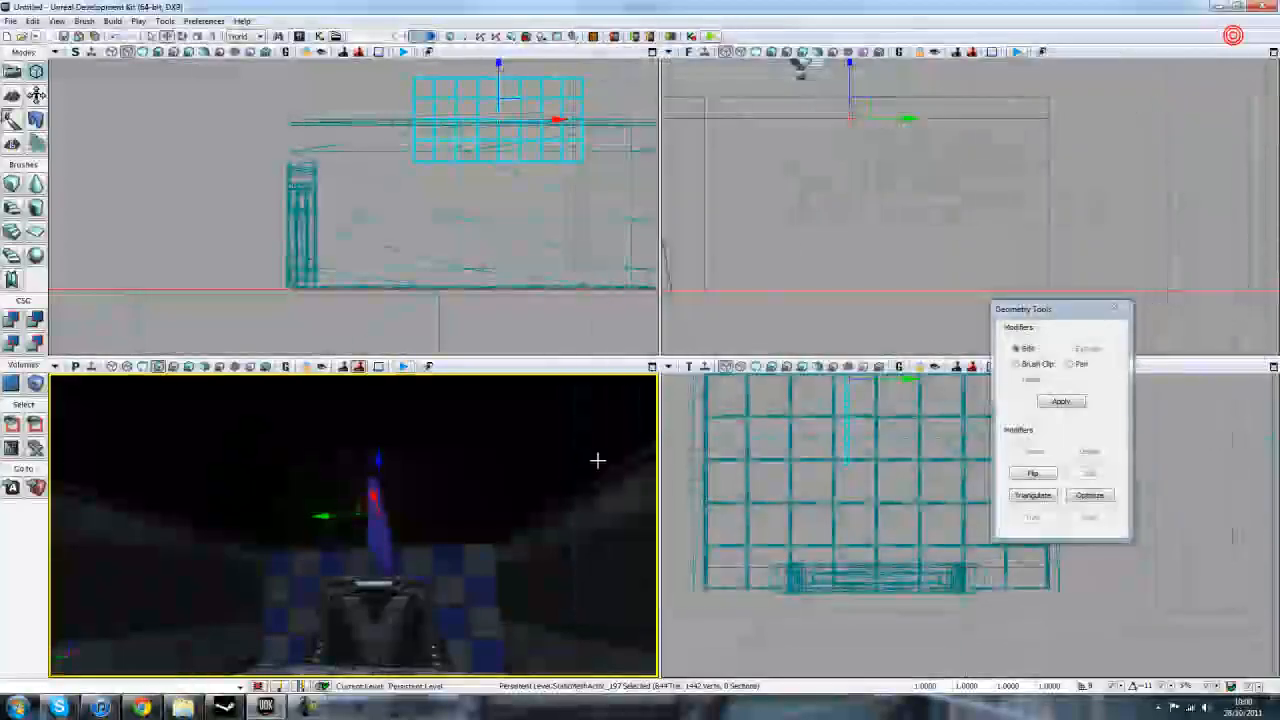
# Step: Centre the window frame across the corridor's width and rotate it to lie flat with the ceiling
pyautogui.scroll(3, 872, 554)
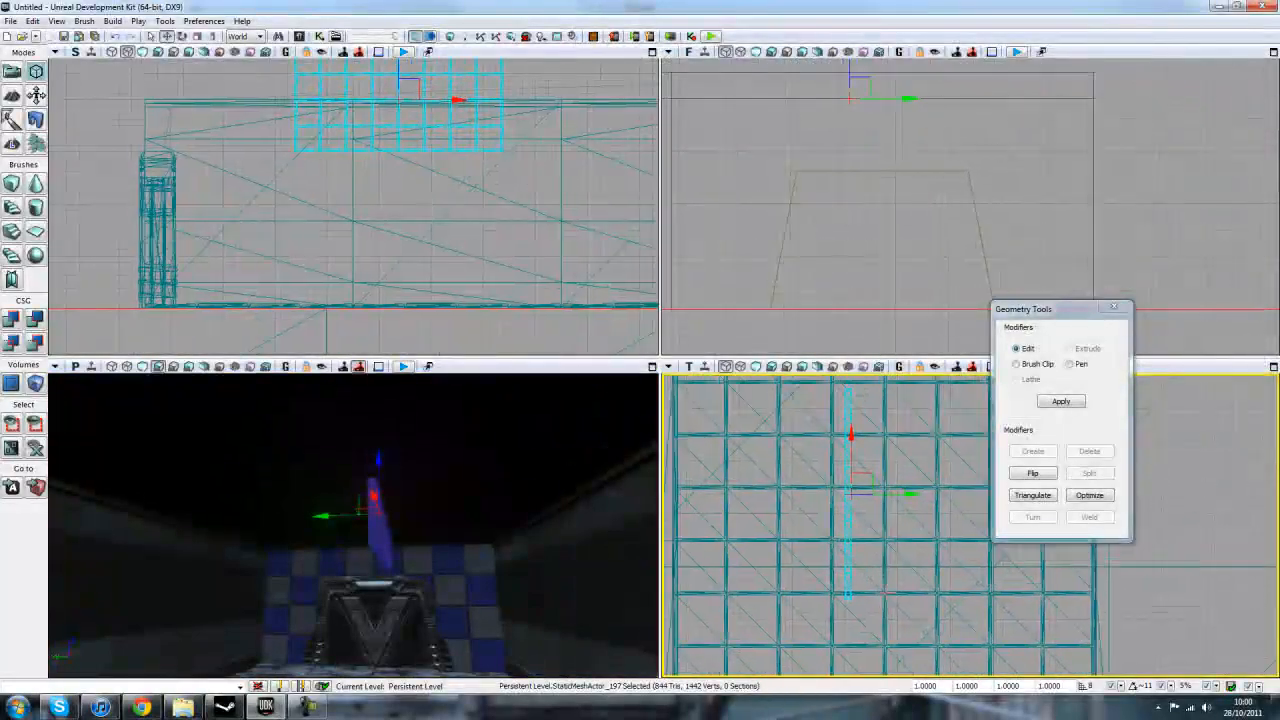
pyautogui.moveTo(914, 494); pyautogui.dragTo(800, 491)
pyautogui.press('space')
pyautogui.keyDown('ctrl'); pyautogui.moveTo(791, 537); pyautogui.dragTo(634, 591); pyautogui.keyUp('ctrl')
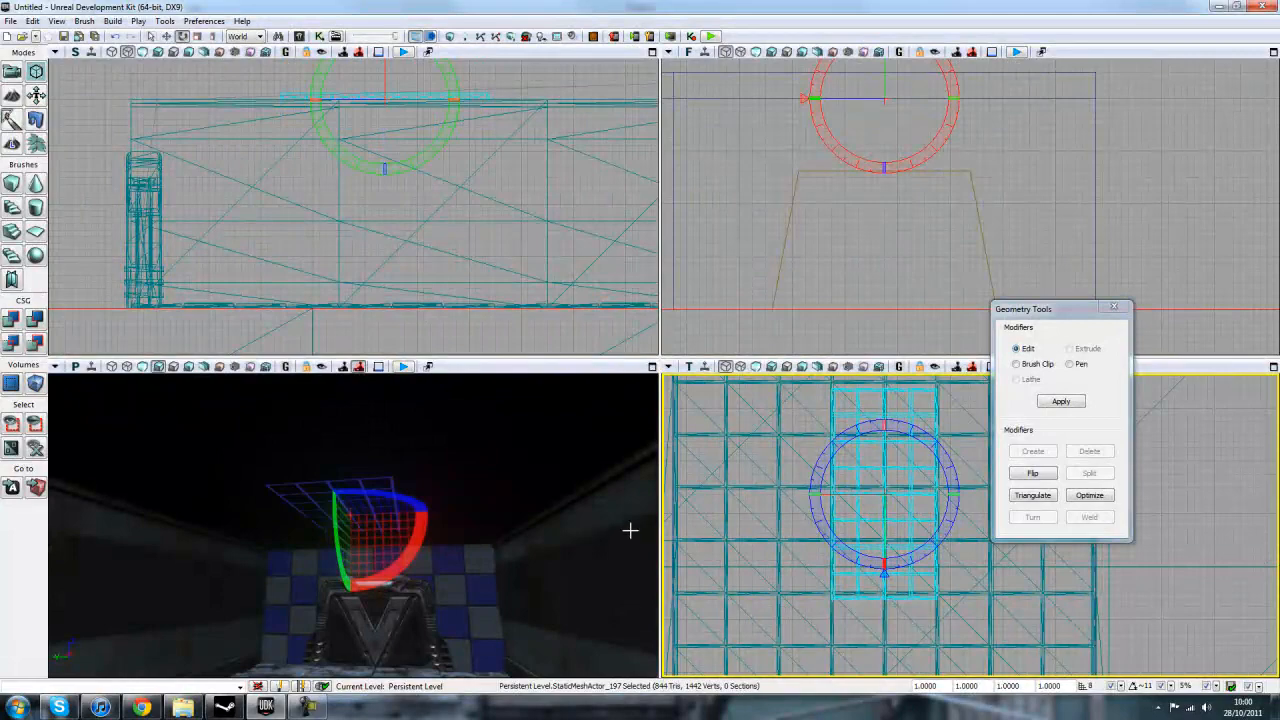
# Step: Move the flat window frame lengthwise along the corridor ceiling, away from the duplicated door
pyautogui.scroll(-3, 796, 610)
pyautogui.moveTo(794, 608); pyautogui.dragTo(683, 554, button='right')
pyautogui.scroll(-6, 705, 572)
pyautogui.scroll(-3, 696, 564)
pyautogui.scroll(4, 696, 564)
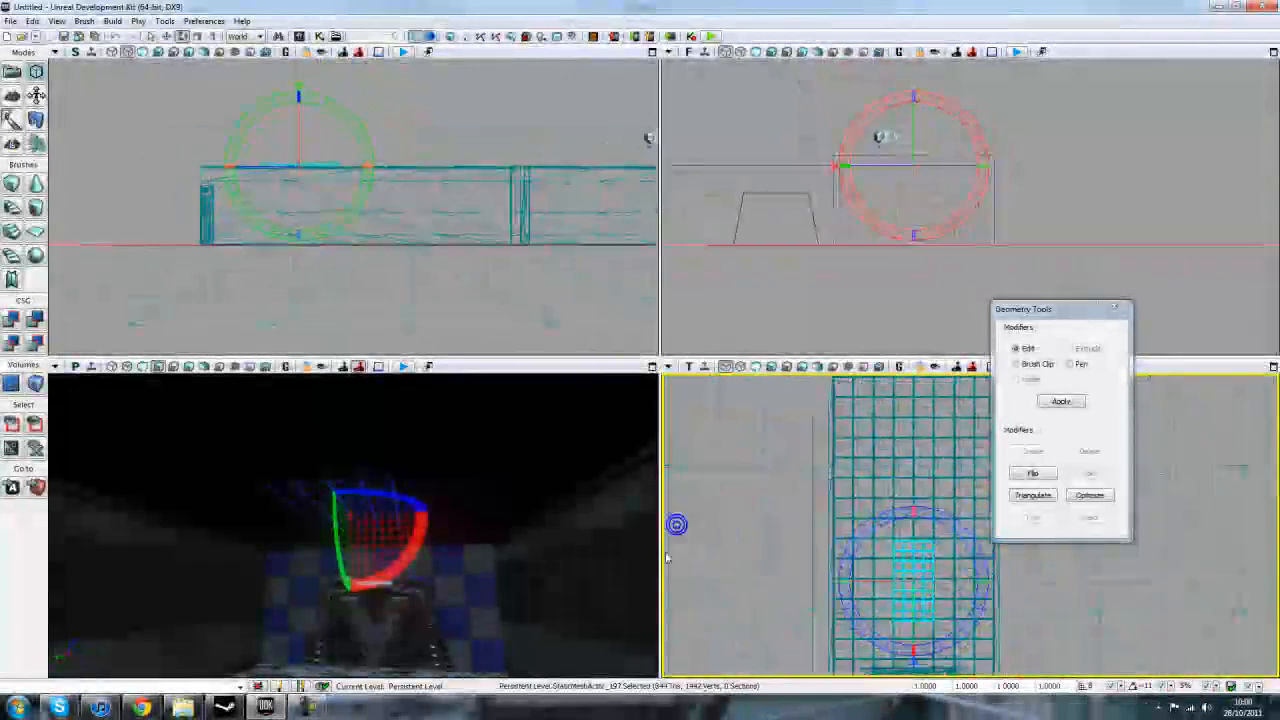
pyautogui.press('space')
pyautogui.press('space')
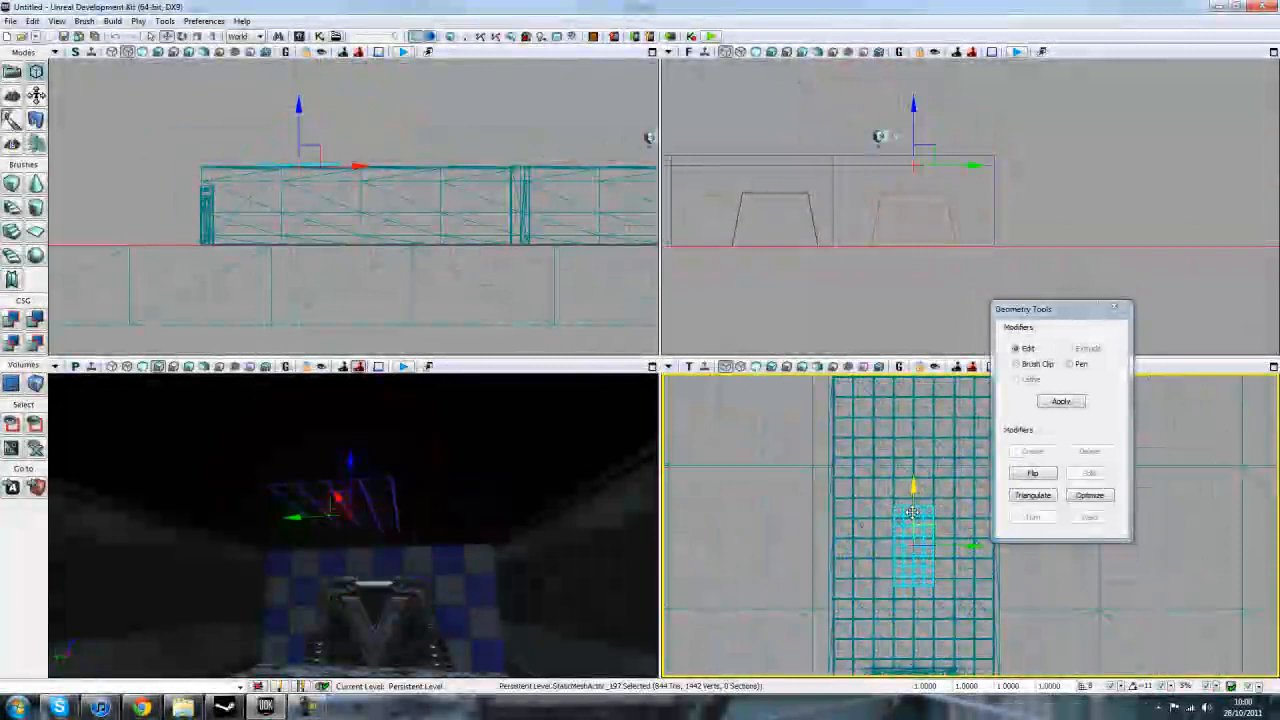
pyautogui.moveTo(912, 513); pyautogui.dragTo(912, 516)
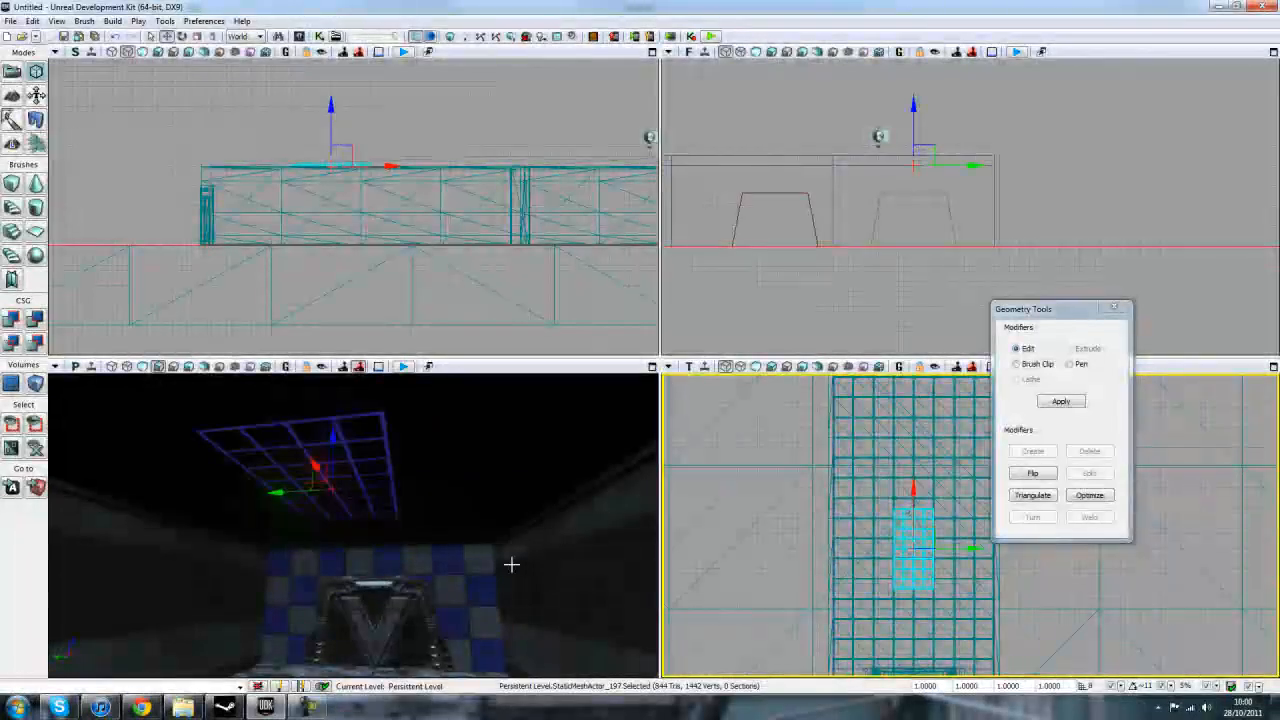
# Step: Build a cube builder brush at the window frame with X 32, Y 512 and Z 32
pyautogui.moveTo(511, 566); pyautogui.dragTo(470, 545, button='right')
pyautogui.moveTo(420, 287); pyautogui.dragTo(434, 306, button='right')
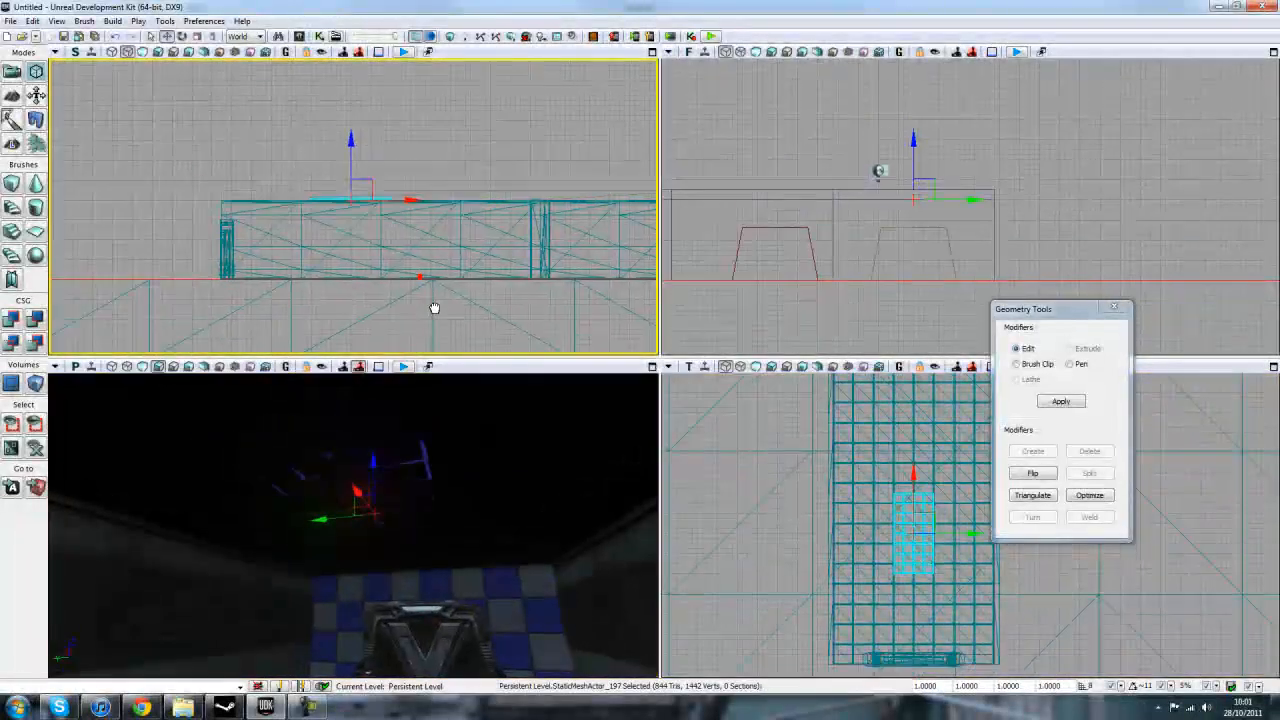
pyautogui.moveTo(907, 230); pyautogui.dragTo(953, 245, button='right')
pyautogui.scroll(2, 907, 244)
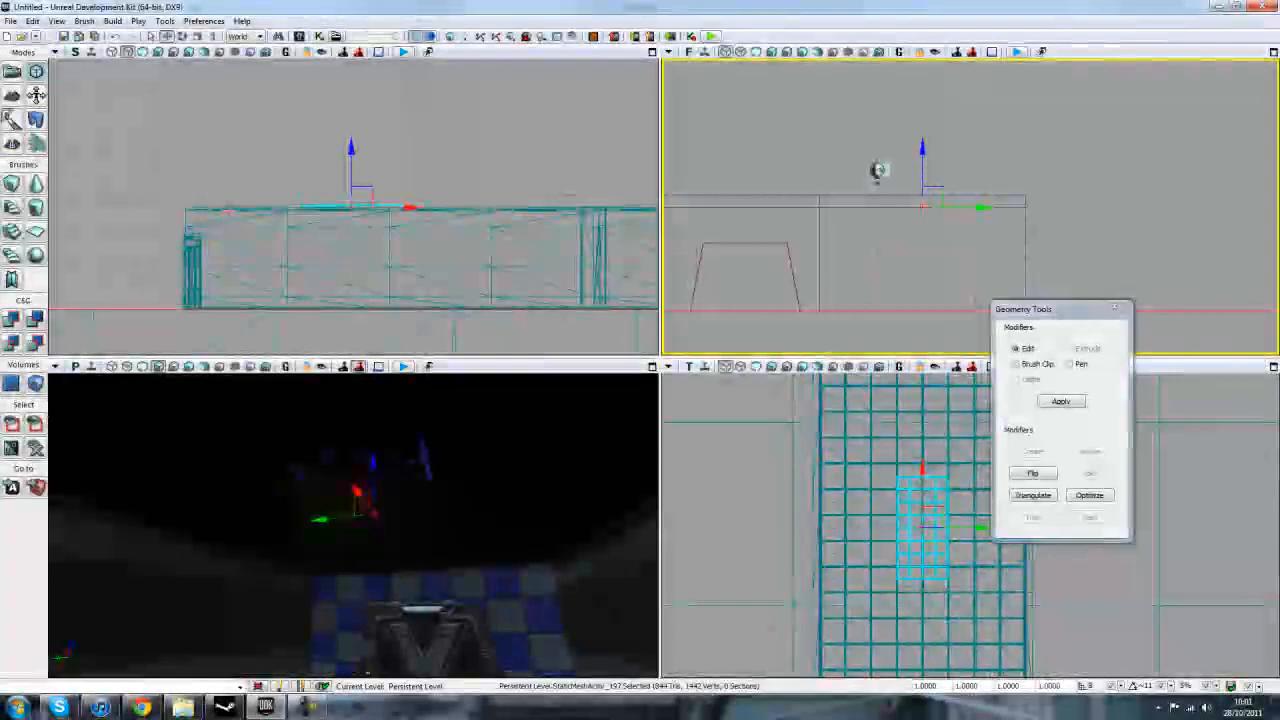
pyautogui.click(14, 186)
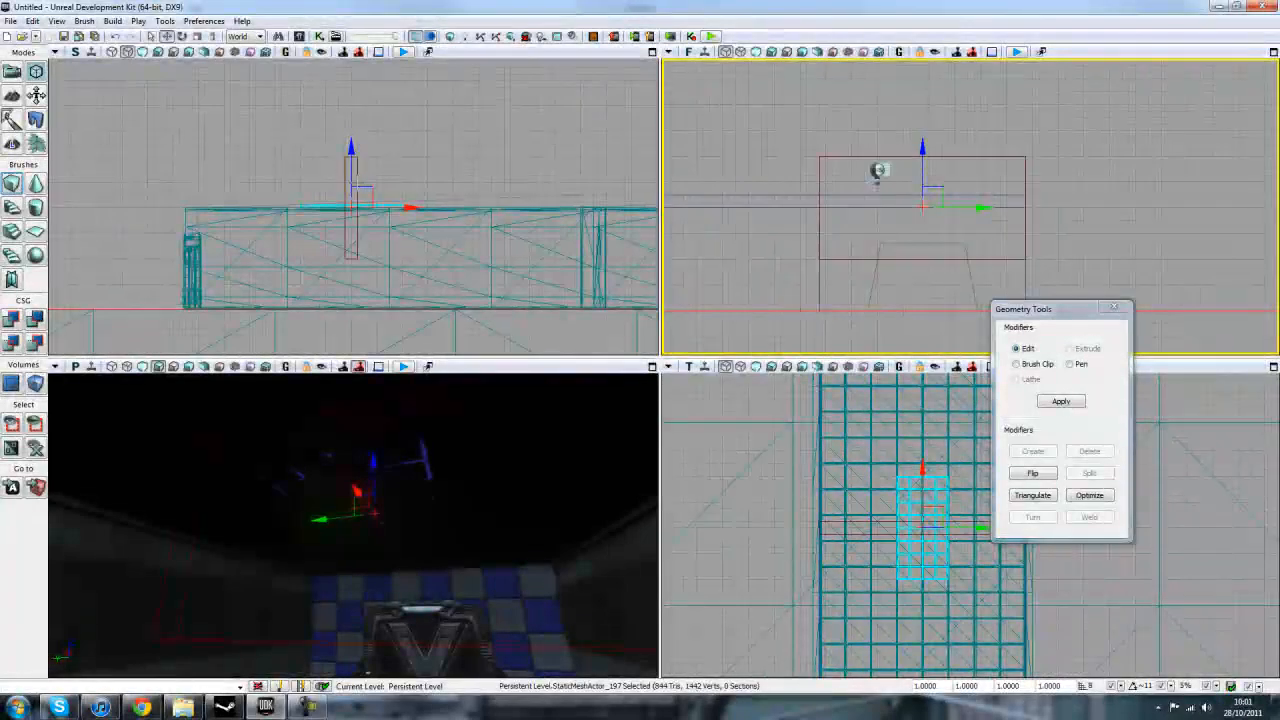
pyautogui.click(445, 500)
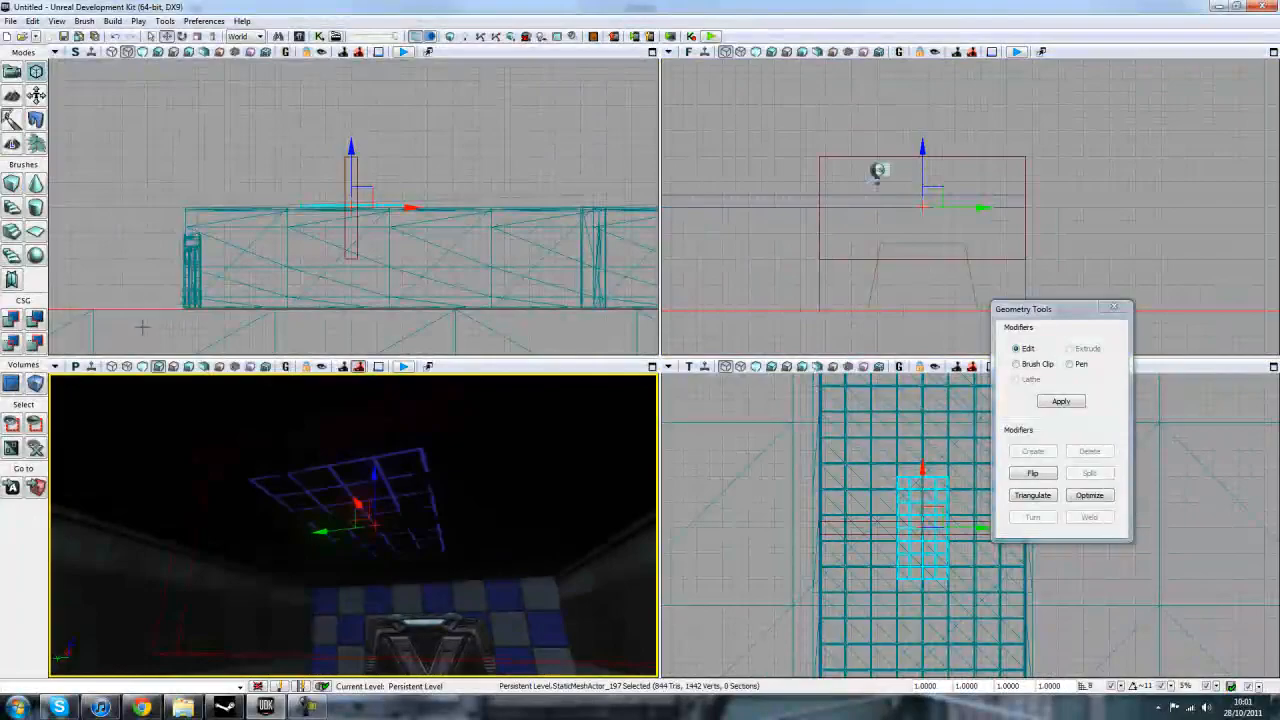
pyautogui.rightClick(12, 183)
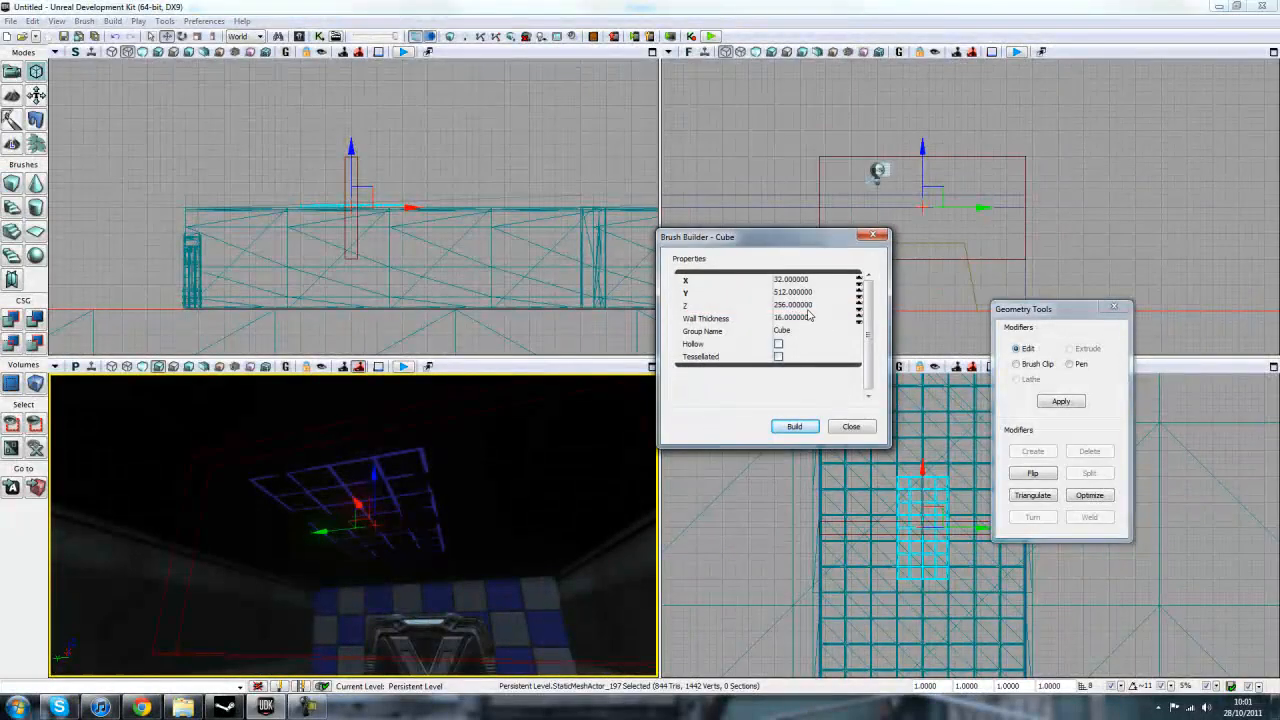
pyautogui.write('32')
pyautogui.press('Return')
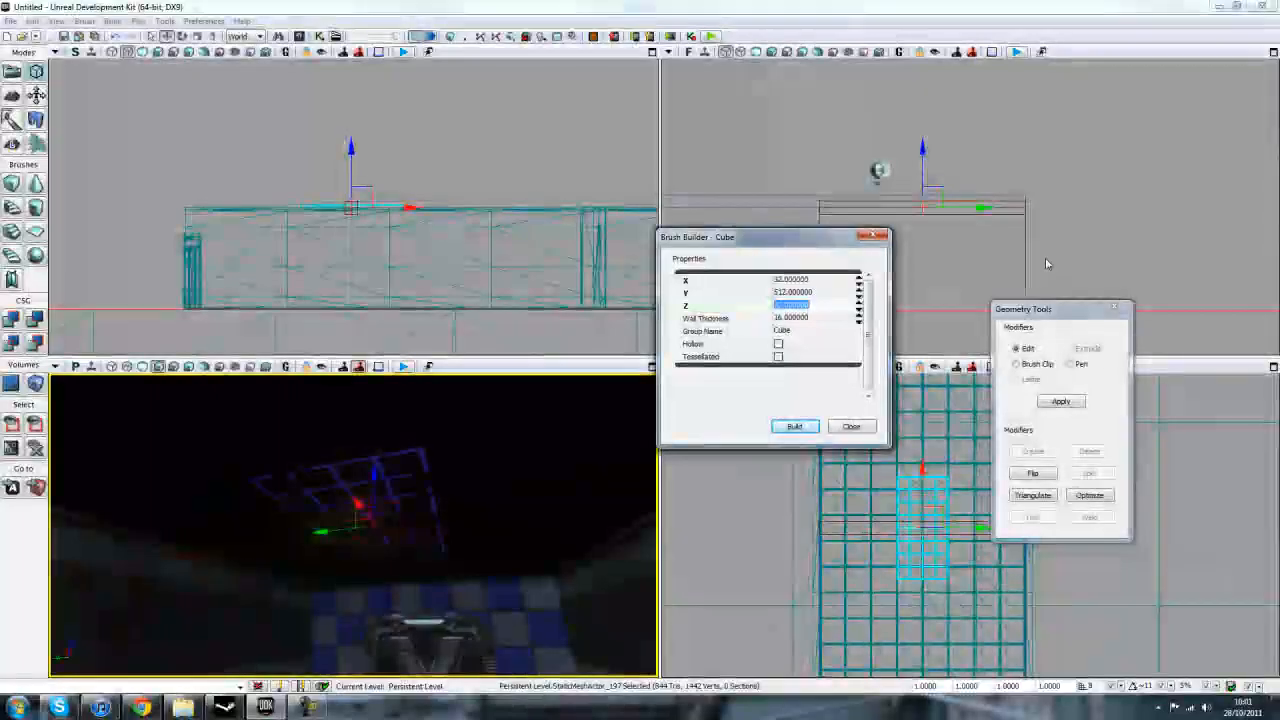
pyautogui.moveTo(1050, 259); pyautogui.dragTo(1052, 235)
pyautogui.moveTo(1052, 235); pyautogui.dragTo(1057, 311, button='right')
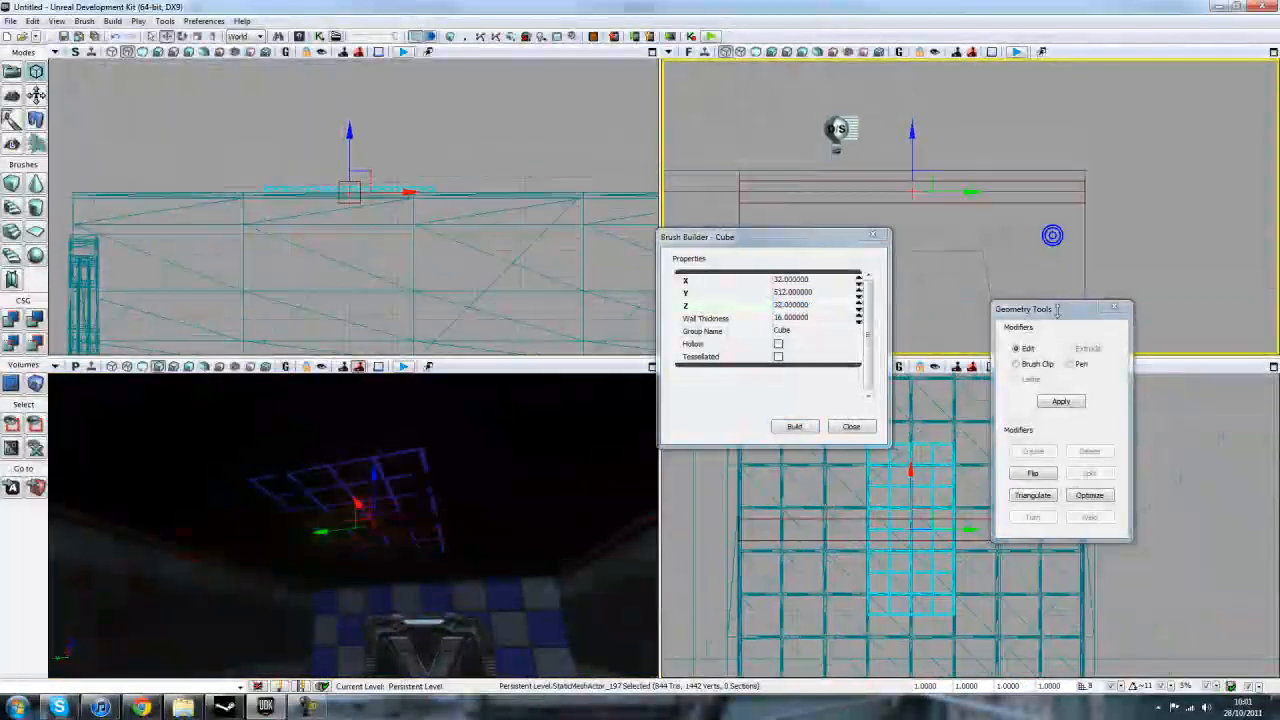
# Step: Select the builder brush and raise it so its underside sits at the corridor's ceiling level
pyautogui.click(871, 203)
pyautogui.moveTo(912, 146); pyautogui.dragTo(912, 140)
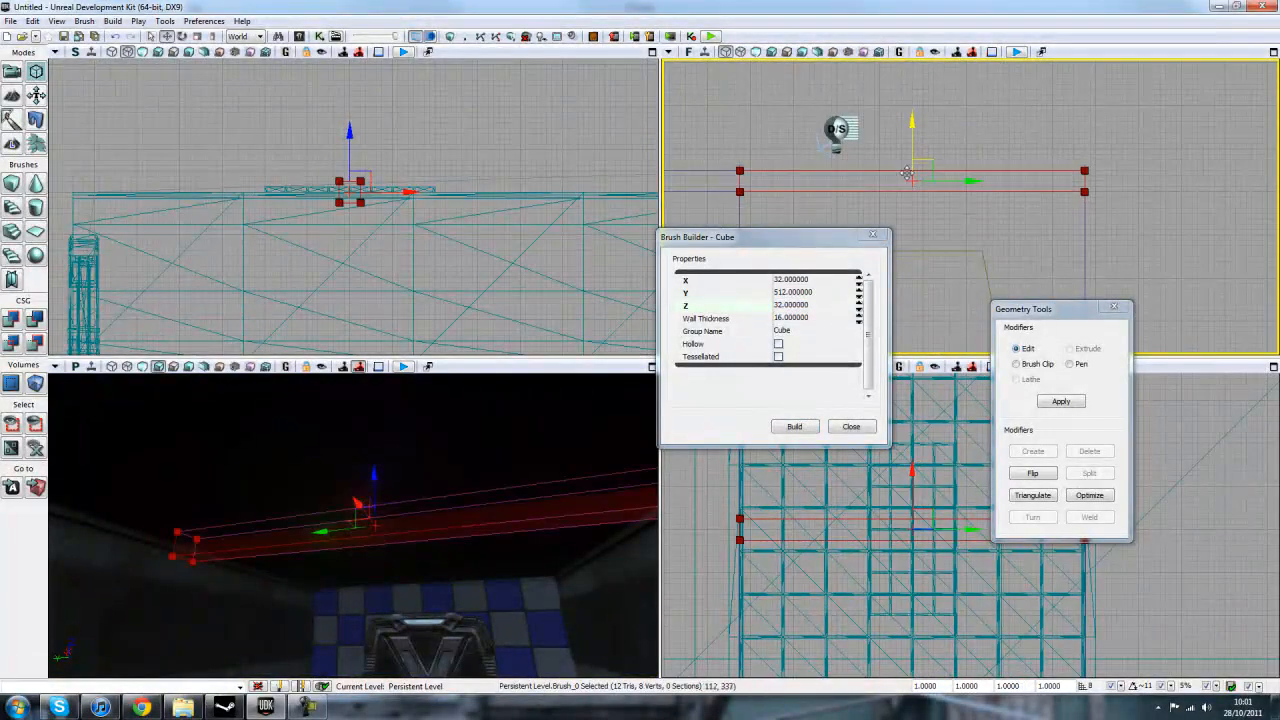
pyautogui.scroll(4, 414, 323)
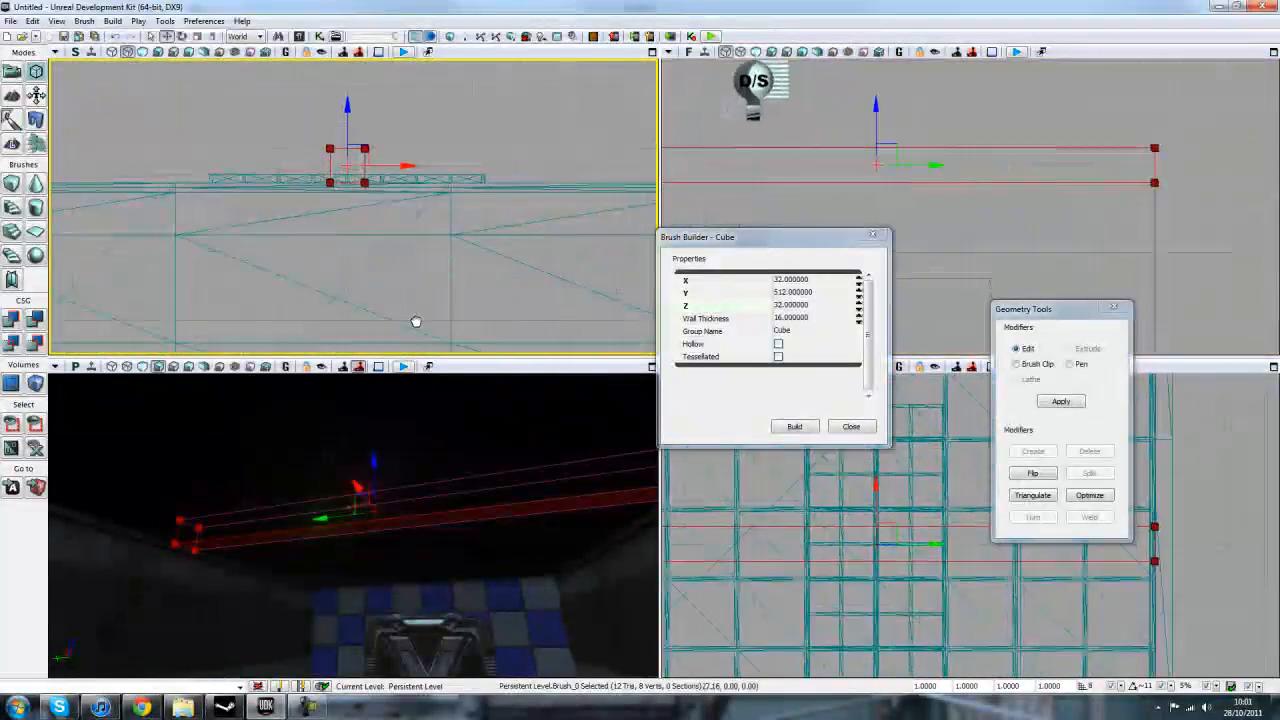
pyautogui.moveTo(348, 238); pyautogui.dragTo(321, 250, button='right')
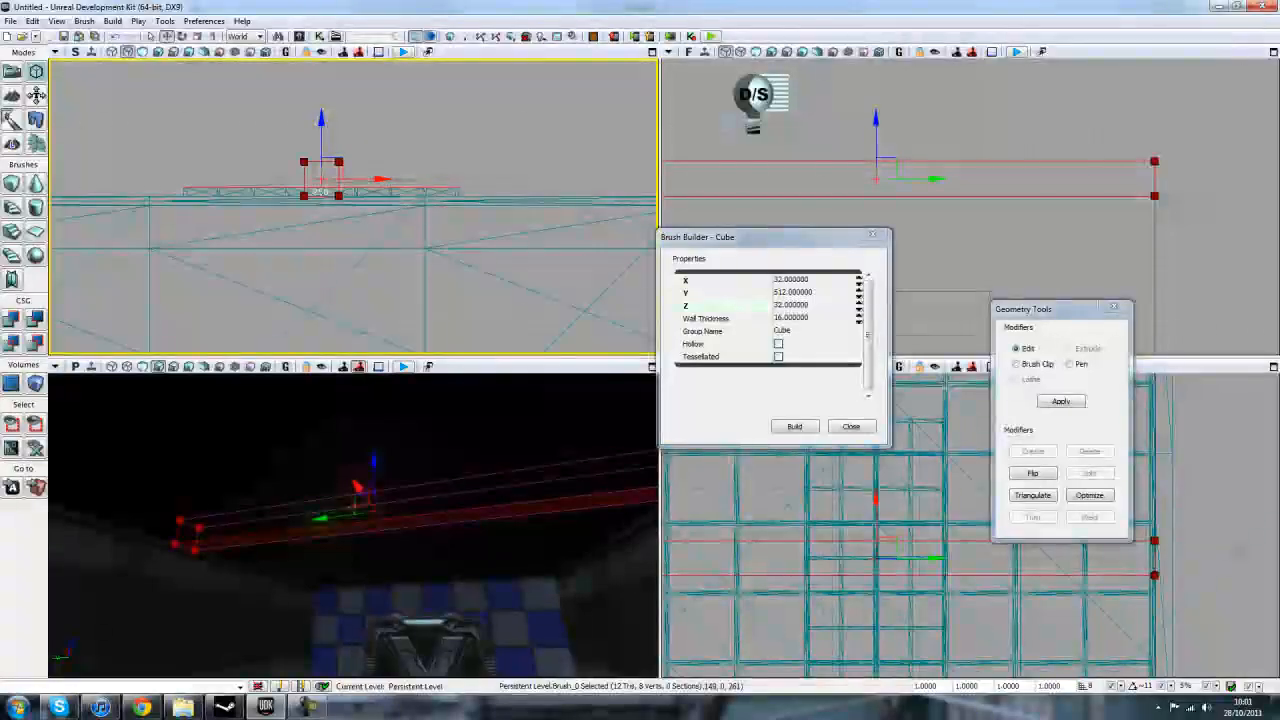
# Step: Resize the cube builder brush to X 256 and Y 128 so it matches the window frame's footprint
pyautogui.click(820, 284)
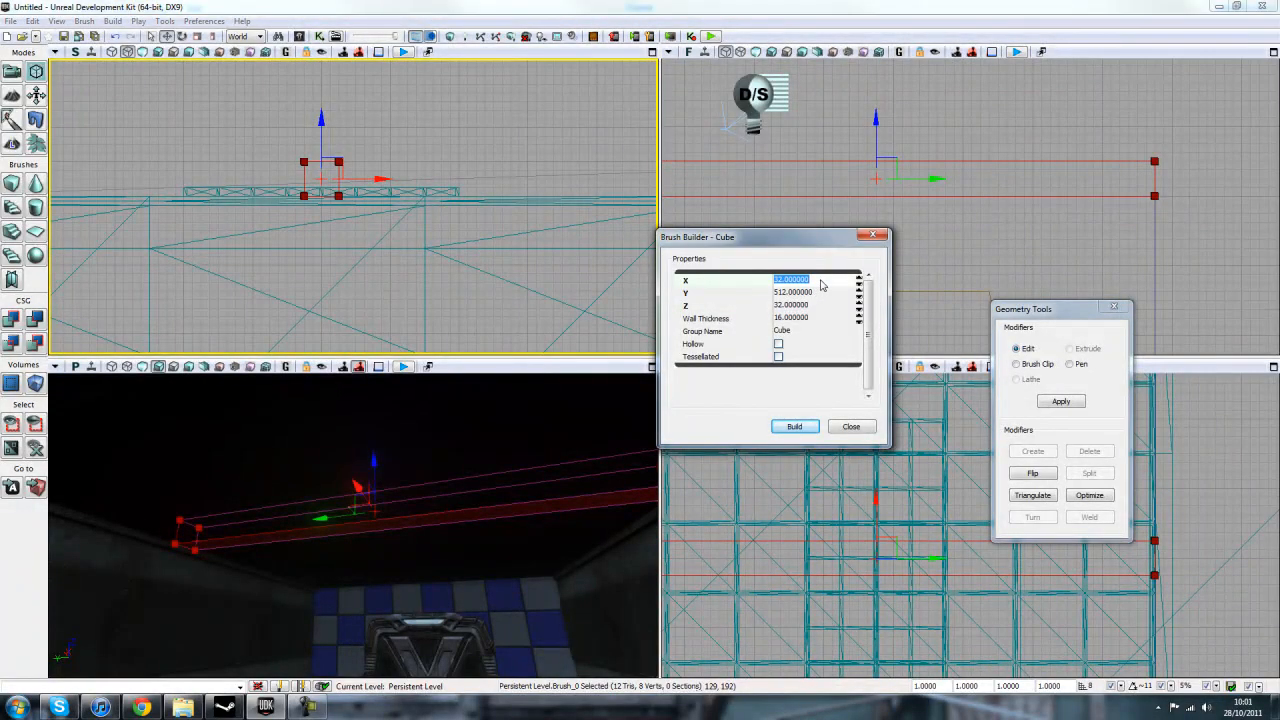
pyautogui.press('Tab')
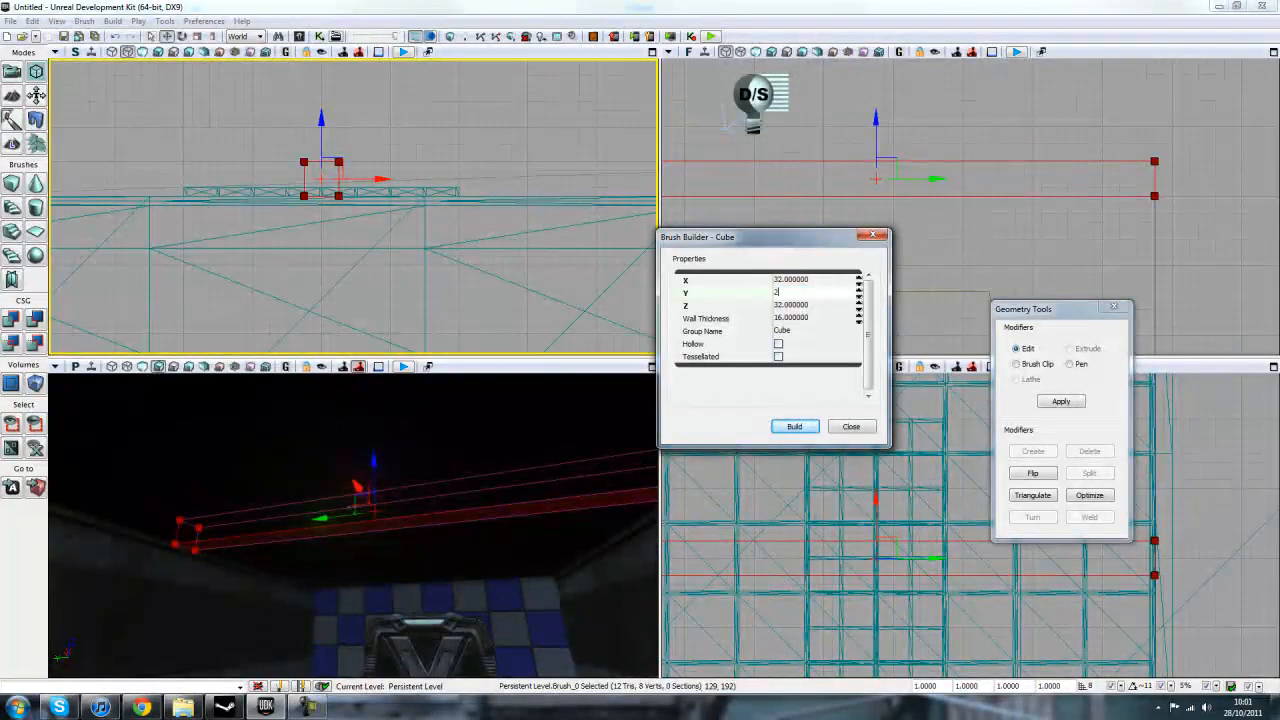
pyautogui.write('256')
pyautogui.press('Return')
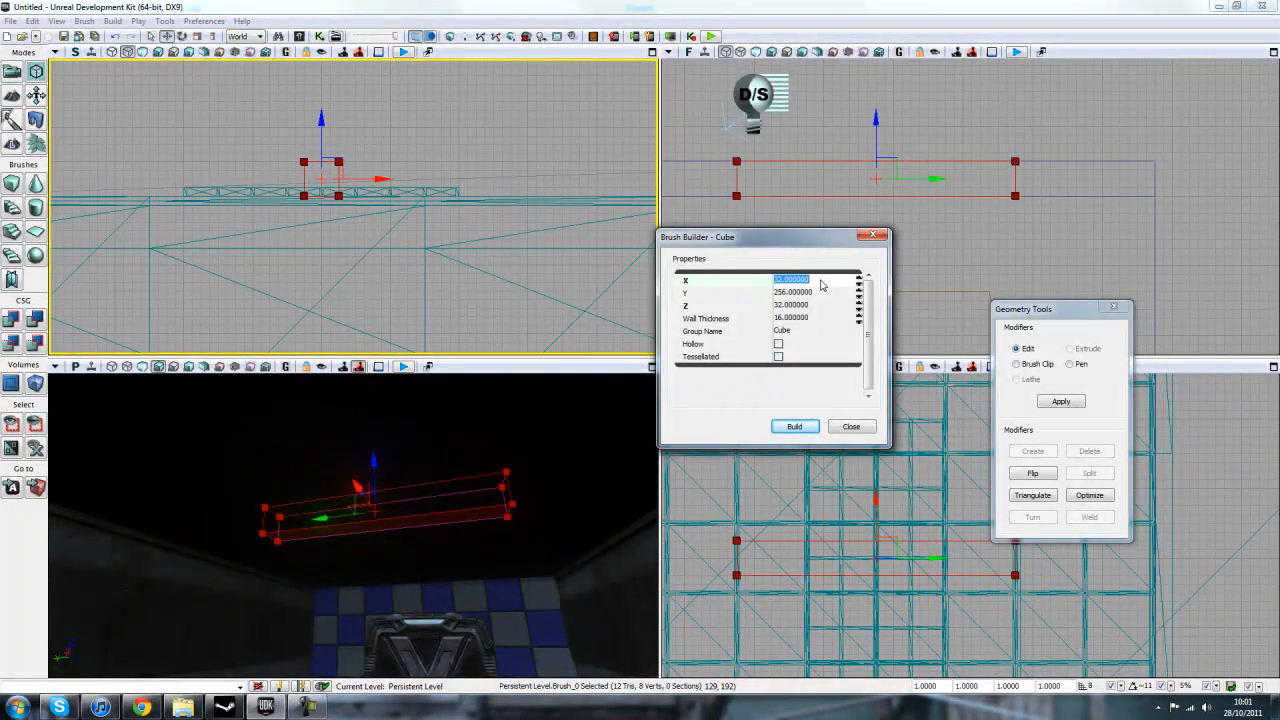
pyautogui.write('256')
pyautogui.press('Return')
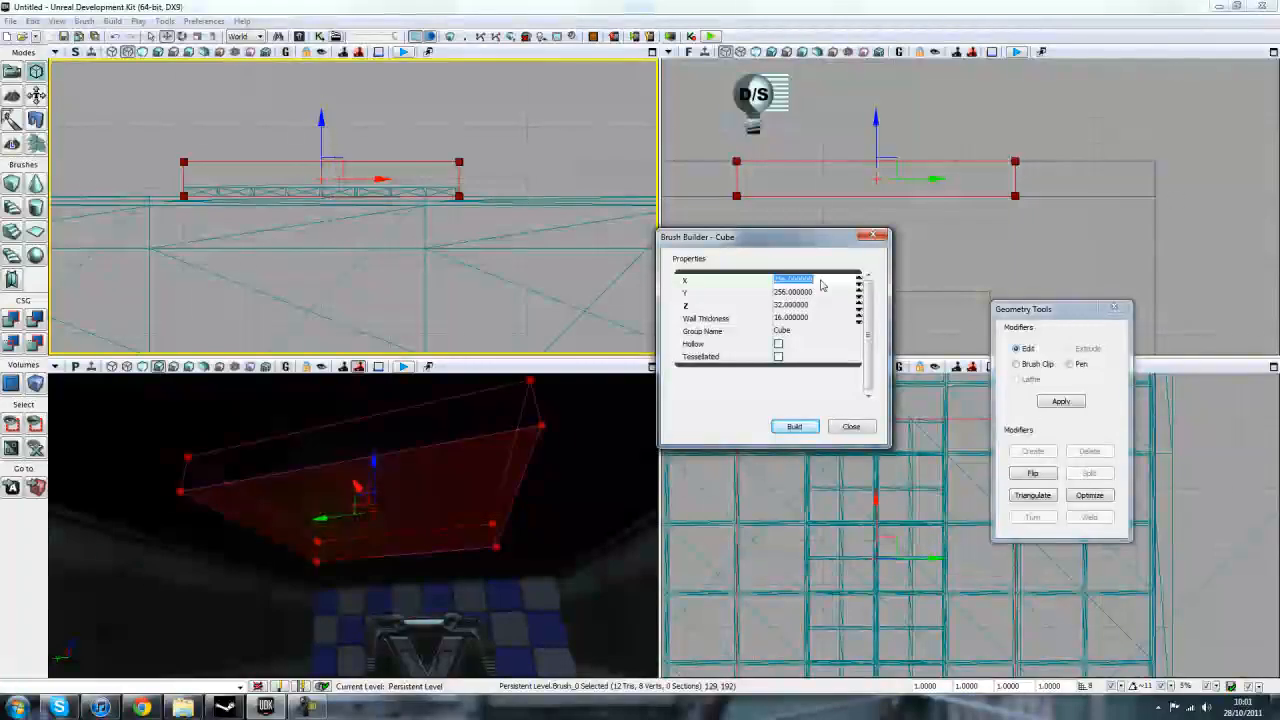
pyautogui.press('Tab')
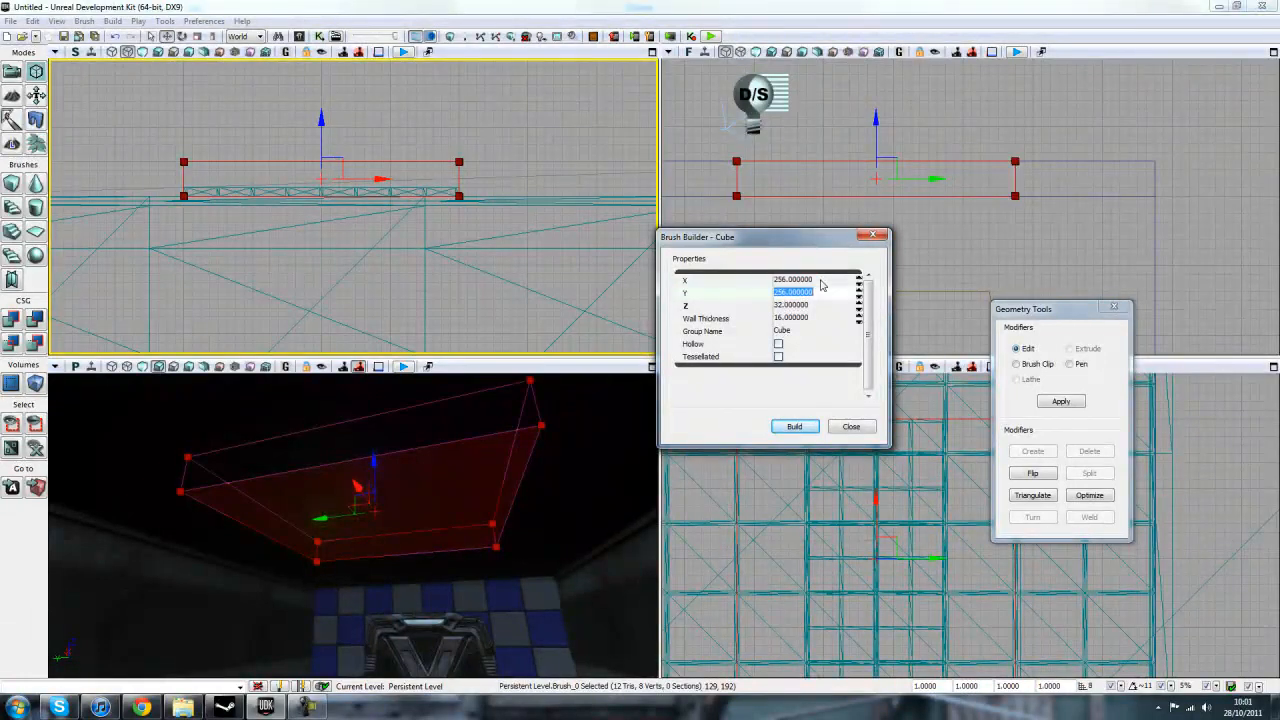
pyautogui.write('128')
pyautogui.press('Return')
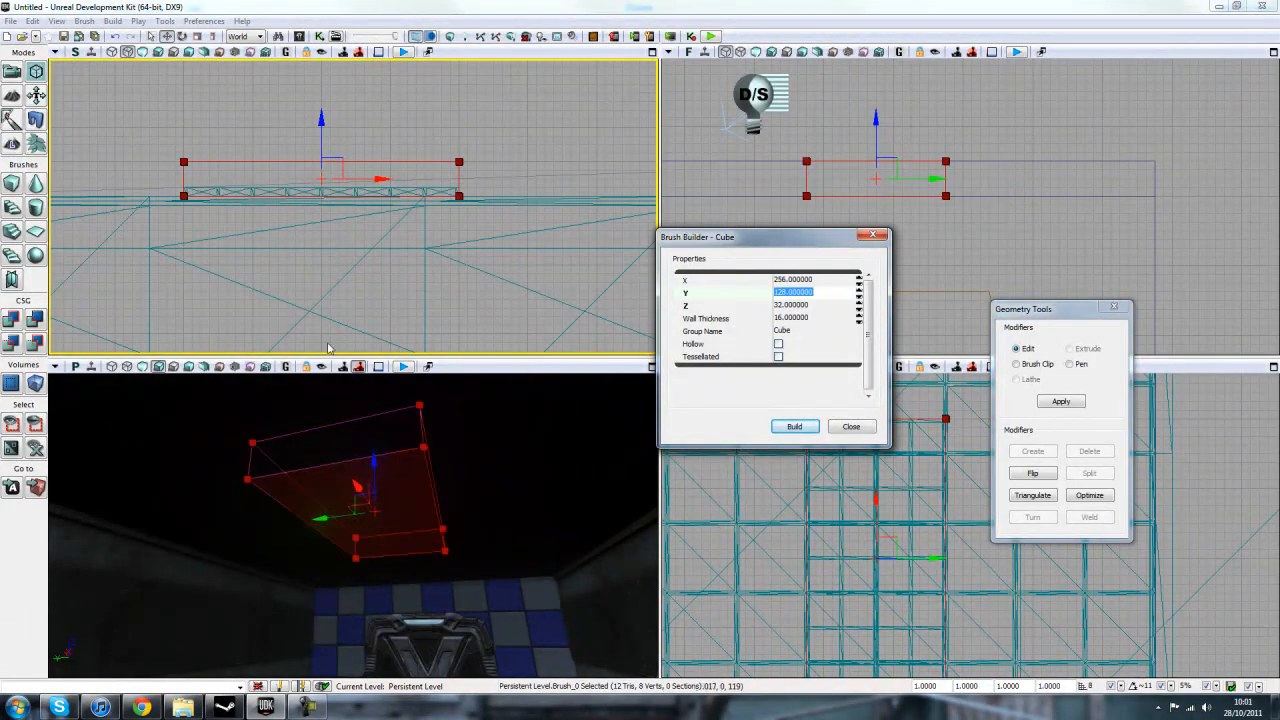
# Step: Subtract the builder brush from the ceiling to cut an opening above the window frame
pyautogui.scroll(-3, 940, 540)
pyautogui.moveTo(912, 446); pyautogui.dragTo(942, 454, button='right')
pyautogui.scroll(1, 942, 454)
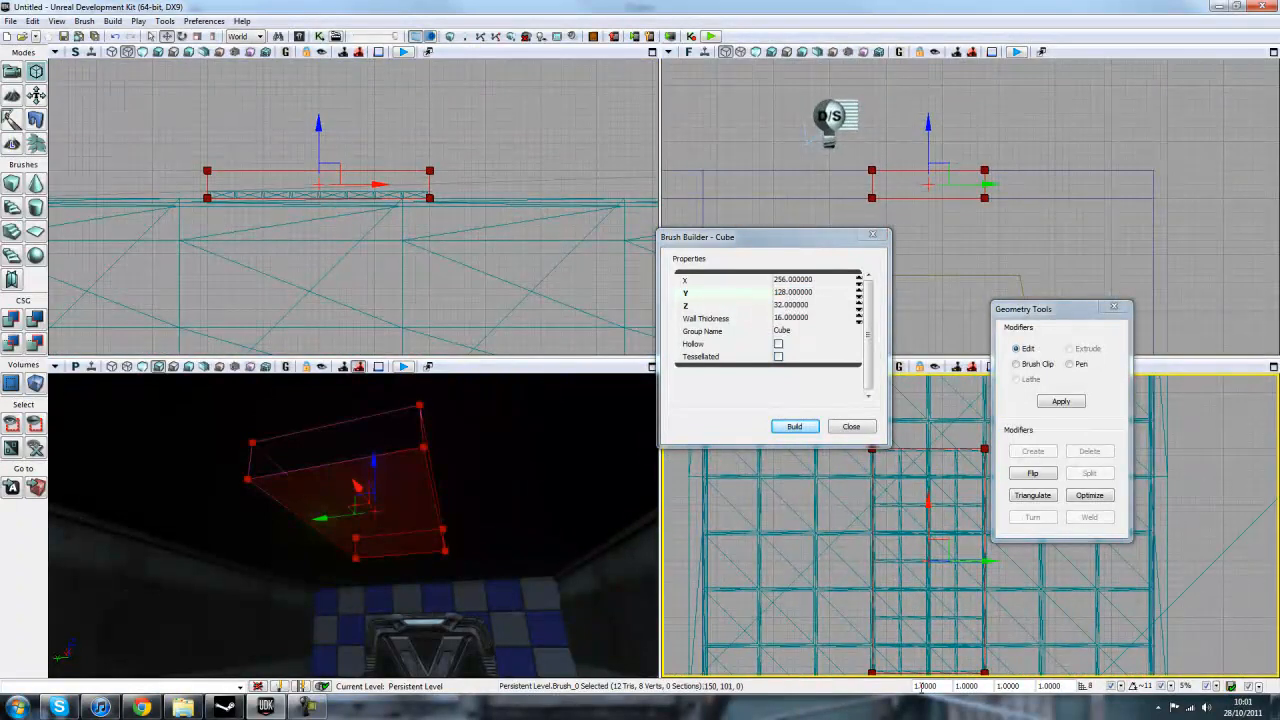
pyautogui.moveTo(922, 632); pyautogui.dragTo(918, 608, button='right')
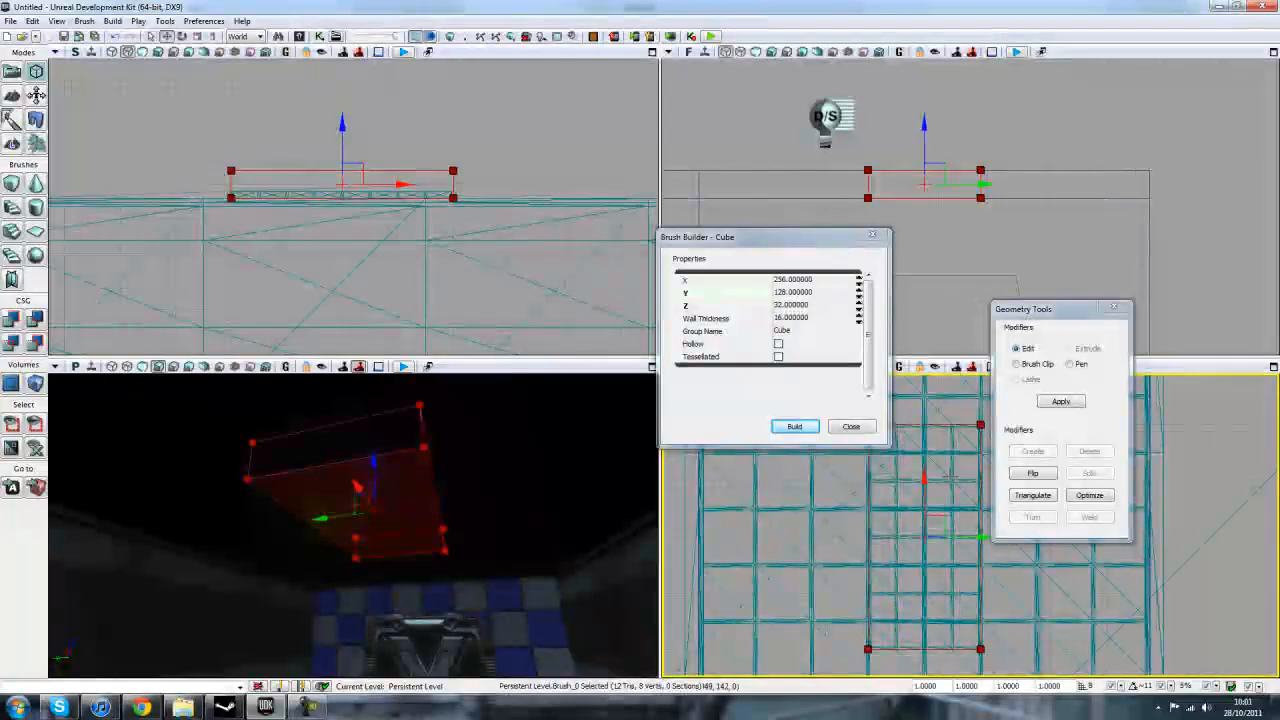
pyautogui.scroll(2, 437, 233)
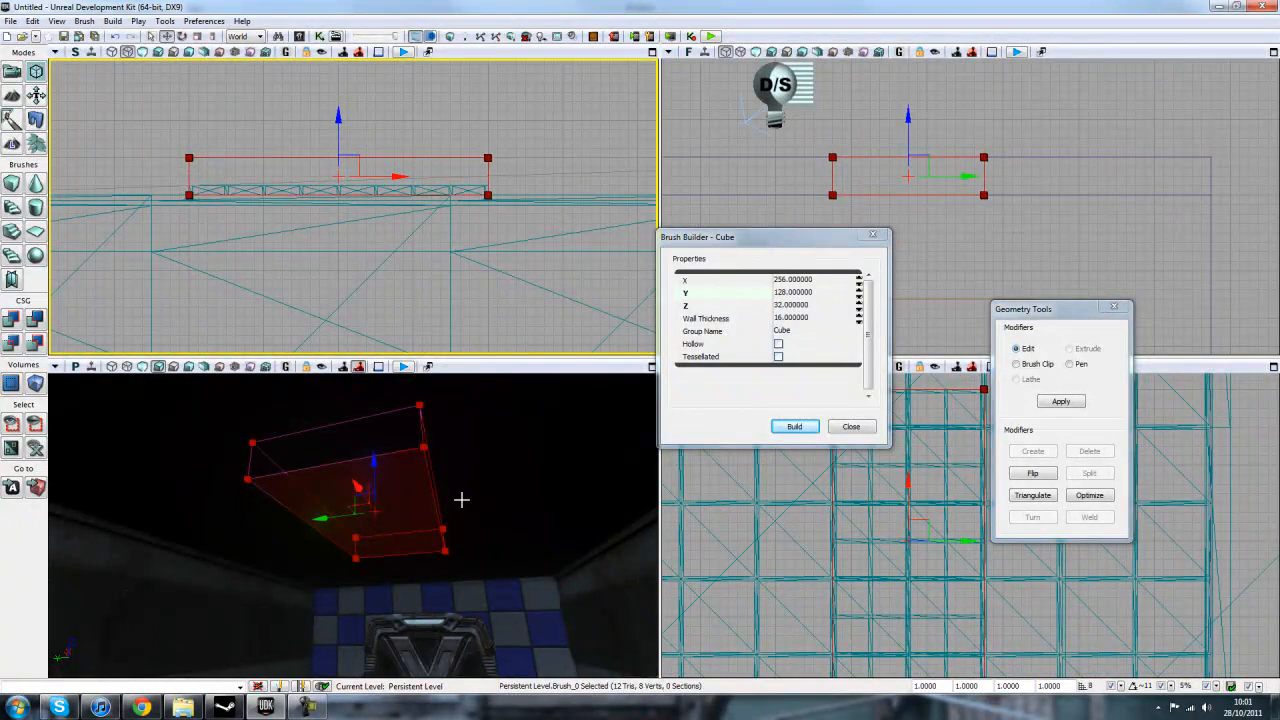
pyautogui.hotkey('ctrl', 's')
pyautogui.moveTo(460, 445)
pyautogui.mouseDown(button='right')
pyautogui.moveTo(491, 480)
pyautogui.moveTo(436, 442)
pyautogui.mouseUp(button='right')
pyautogui.click(450, 286)
pyautogui.click(499, 334)
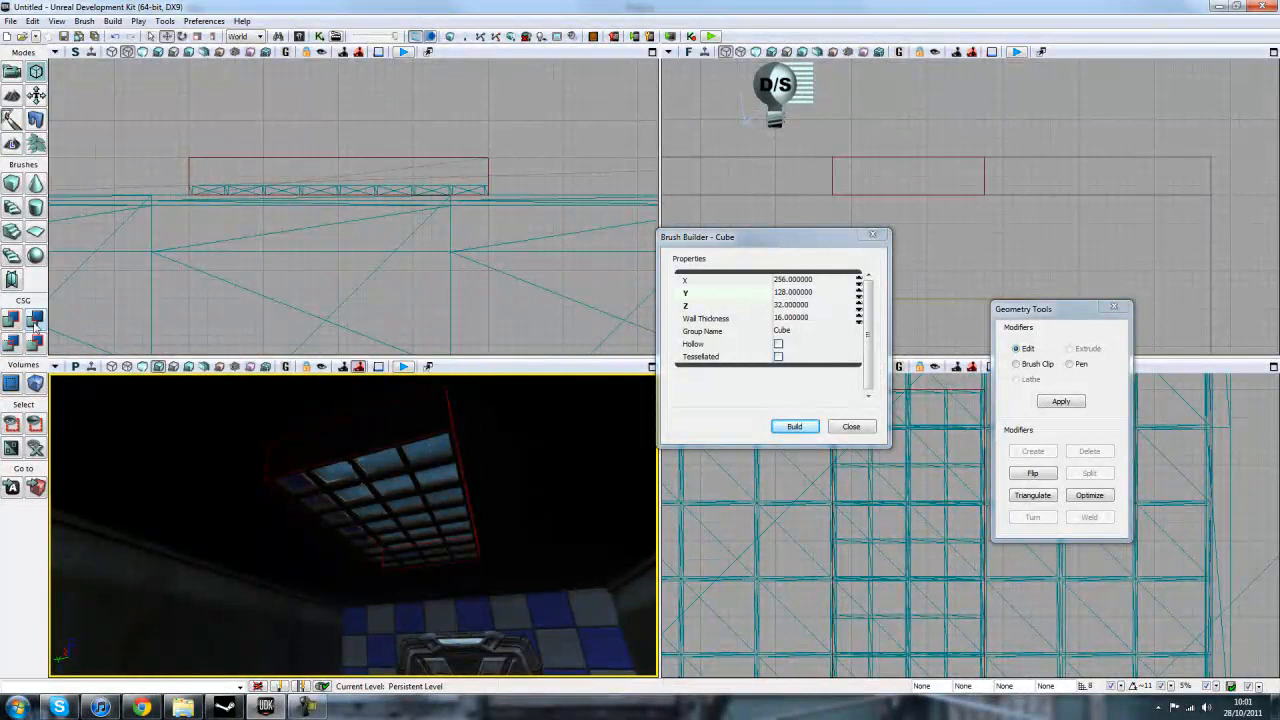
# Step: Raise the window frame mesh slightly so it sits recessed inside the ceiling opening
pyautogui.click(371, 477)
pyautogui.moveTo(580, 554); pyautogui.dragTo(443, 451, button='right')
pyautogui.moveTo(368, 432); pyautogui.dragTo(367, 428)
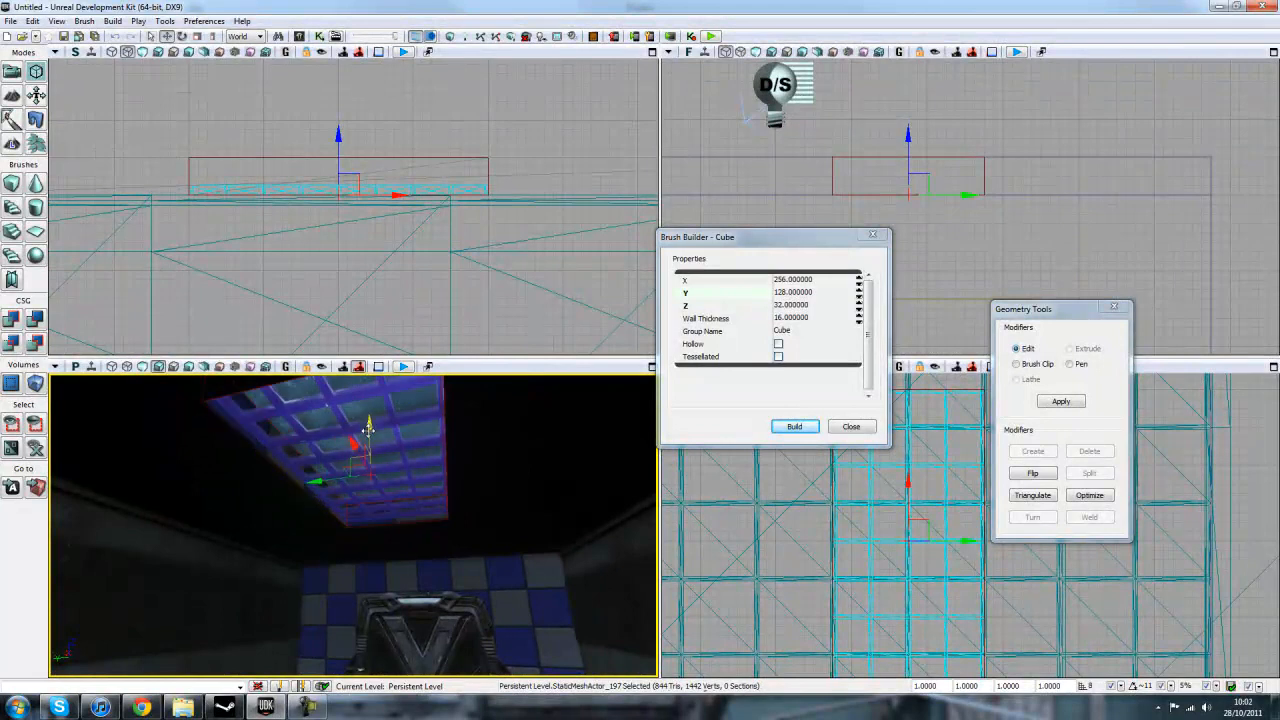
pyautogui.click(414, 328)
pyautogui.moveTo(414, 480); pyautogui.dragTo(80, 585, button='right')
pyautogui.moveTo(352, 525)
pyautogui.mouseDown(button='right')
pyautogui.moveTo(345, 480)
pyautogui.moveTo(385, 400)
pyautogui.moveTo(365, 395)
pyautogui.moveTo(317, 512)
pyautogui.mouseUp(button='right')
pyautogui.click(317, 512)
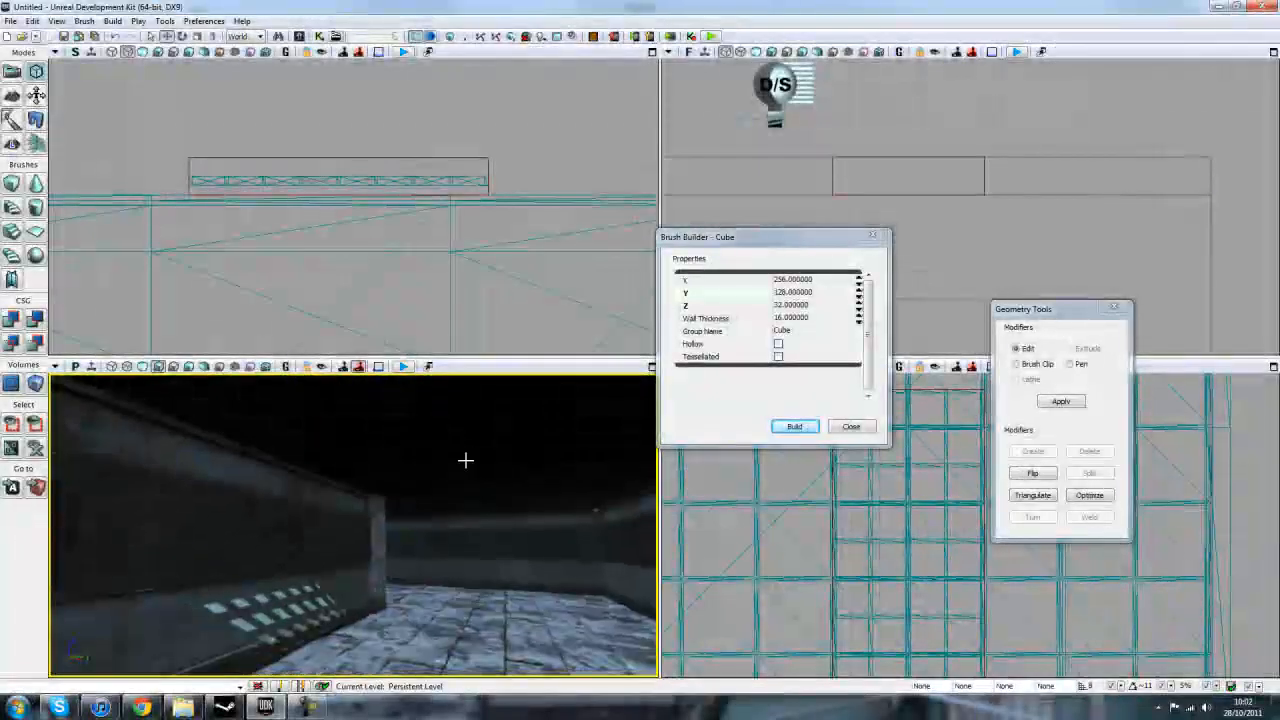
# Step: Move the builder brush up, clear of the ceiling opening, and deselect it
pyautogui.click(411, 167)
pyautogui.moveTo(339, 127); pyautogui.dragTo(339, 8)
pyautogui.scroll(-2, 1017, 125)
pyautogui.moveTo(1017, 125); pyautogui.dragTo(1022, 107, button='right')
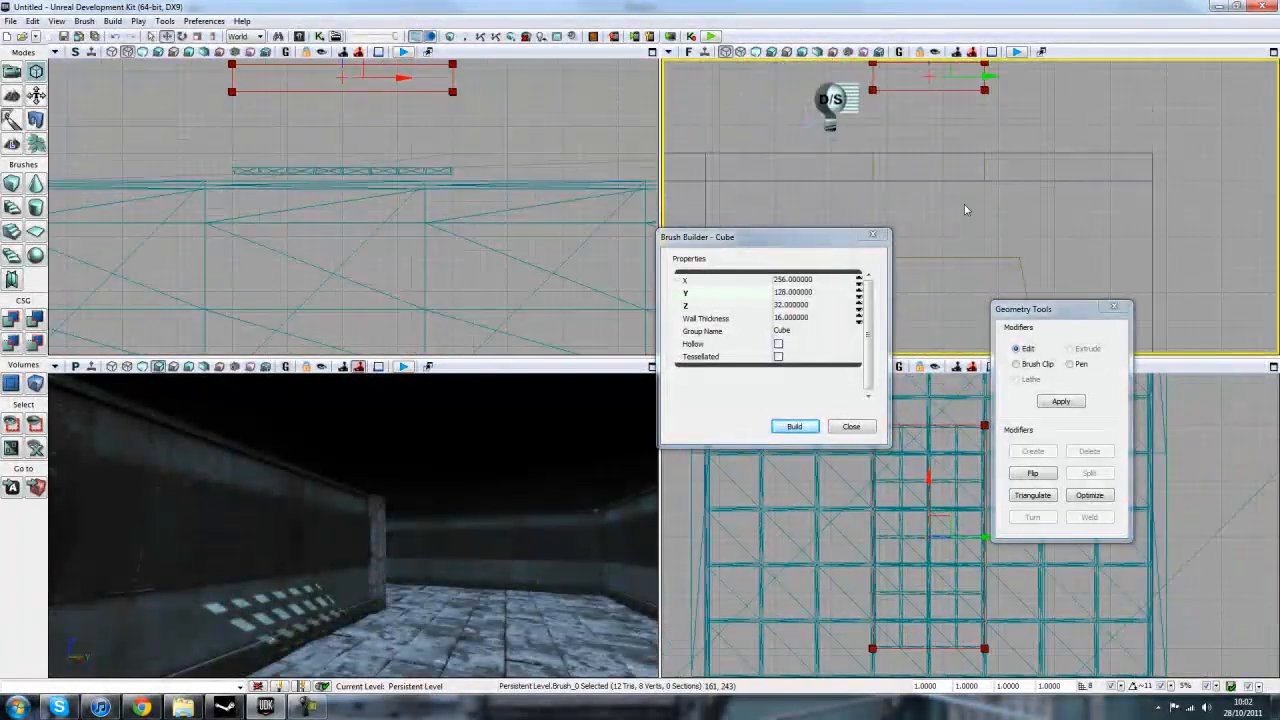
pyautogui.moveTo(956, 188); pyautogui.dragTo(1014, 188, button='right')
pyautogui.click(1014, 188)
# Step: Select the subtracted ceiling brush together with the window frame, close the brush builder and leave geometry editing mode
pyautogui.moveTo(940, 210); pyautogui.dragTo(1025, 228, button='right')
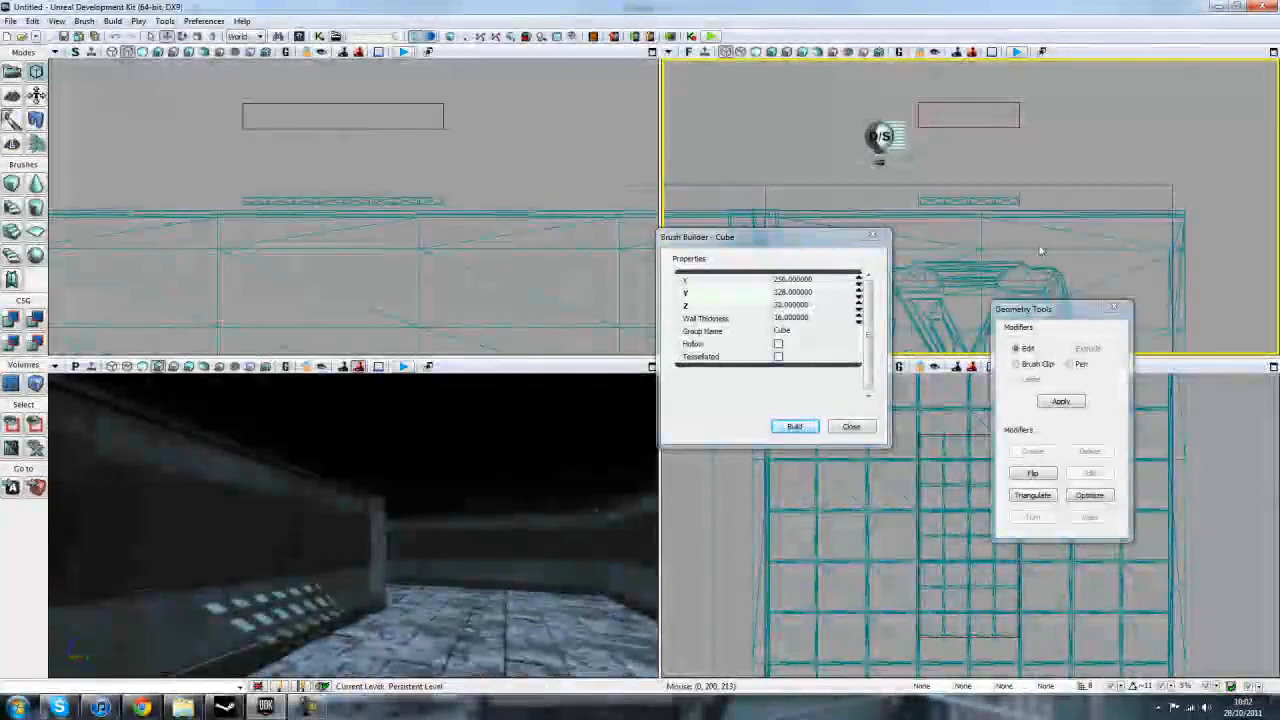
pyautogui.scroll(2, 1028, 228)
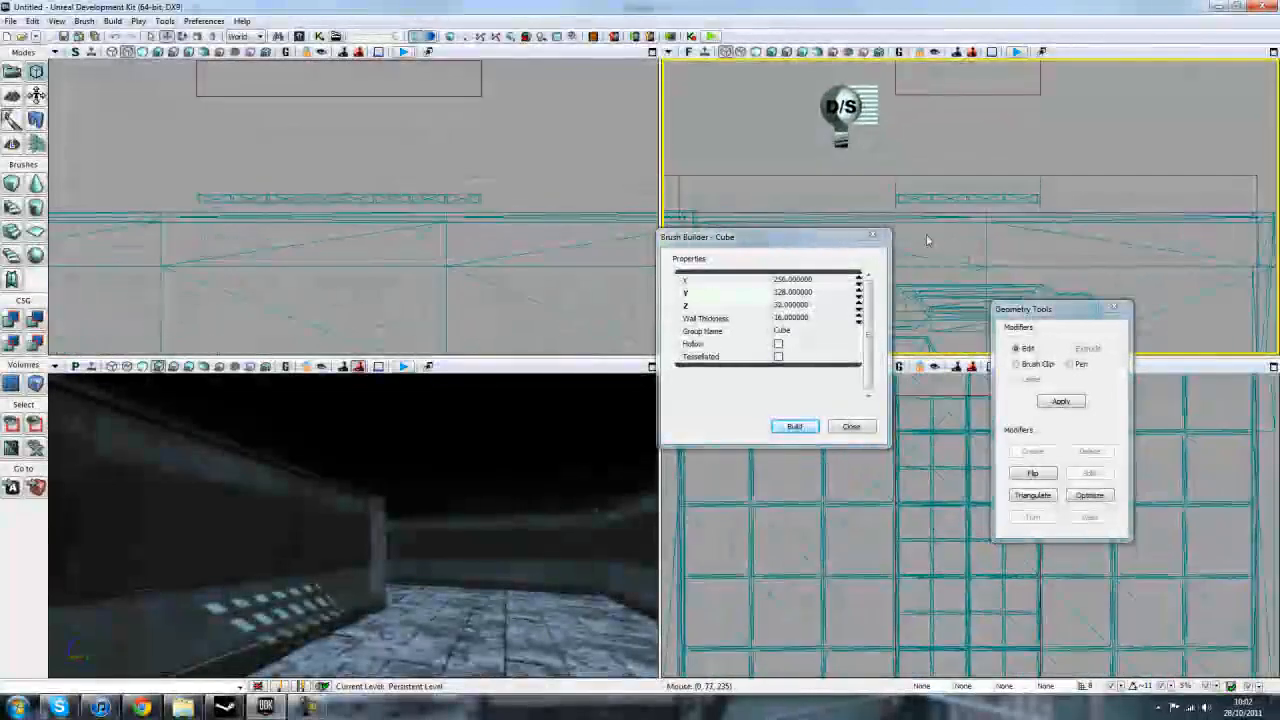
pyautogui.click(910, 196)
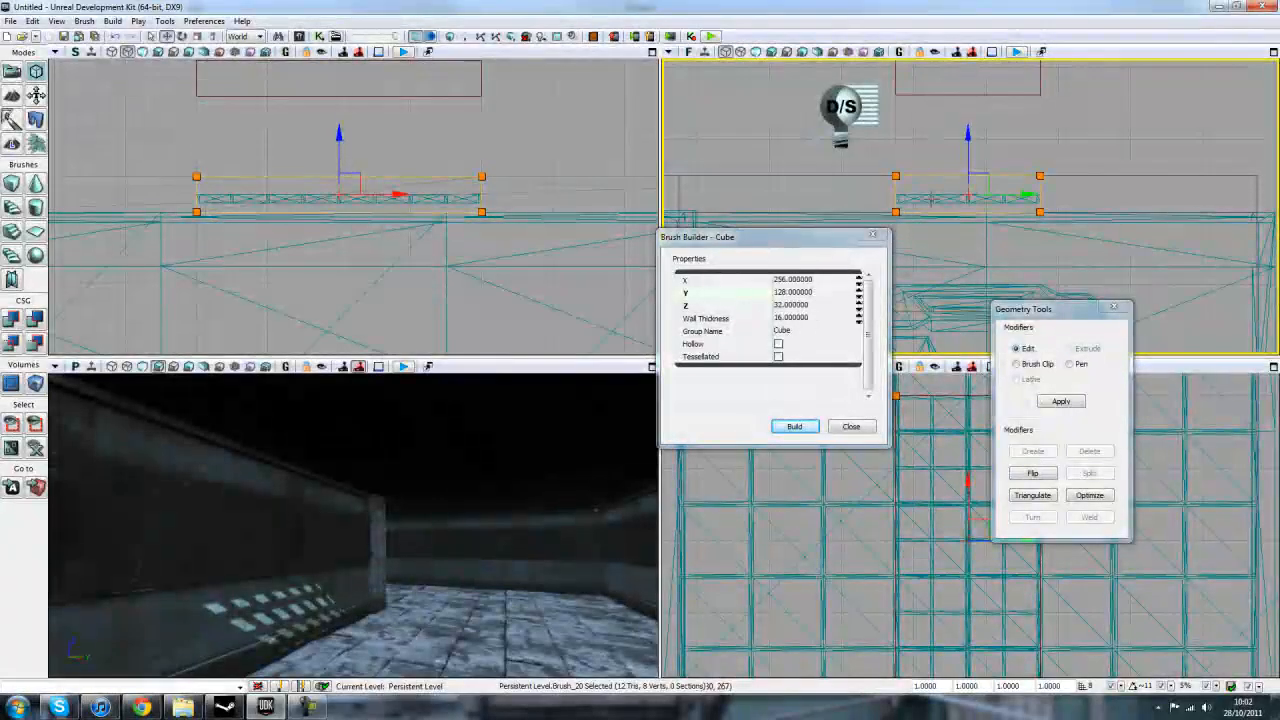
pyautogui.keyDown('ctrl'); pyautogui.click(930, 198); pyautogui.keyUp('ctrl')
pyautogui.scroll(-3, 966, 440)
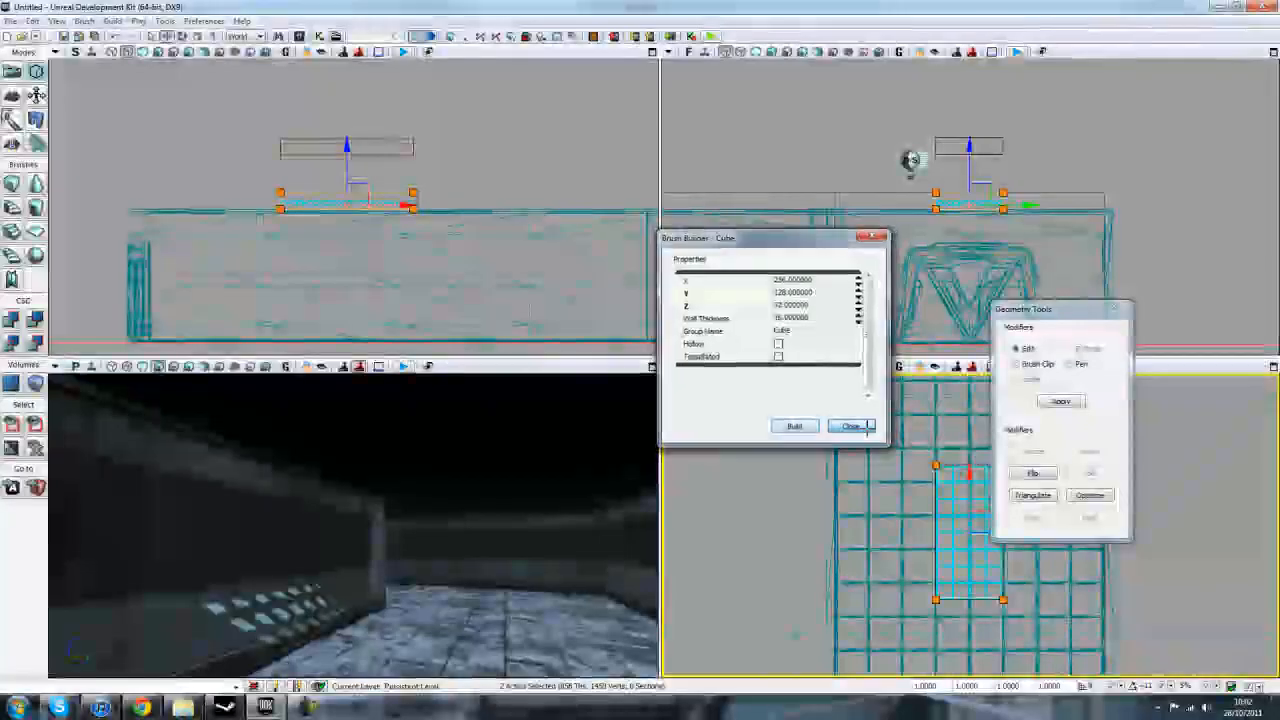
pyautogui.click(851, 427)
pyautogui.hotkey('shift', '1')
pyautogui.scroll(-1, 760, 512)
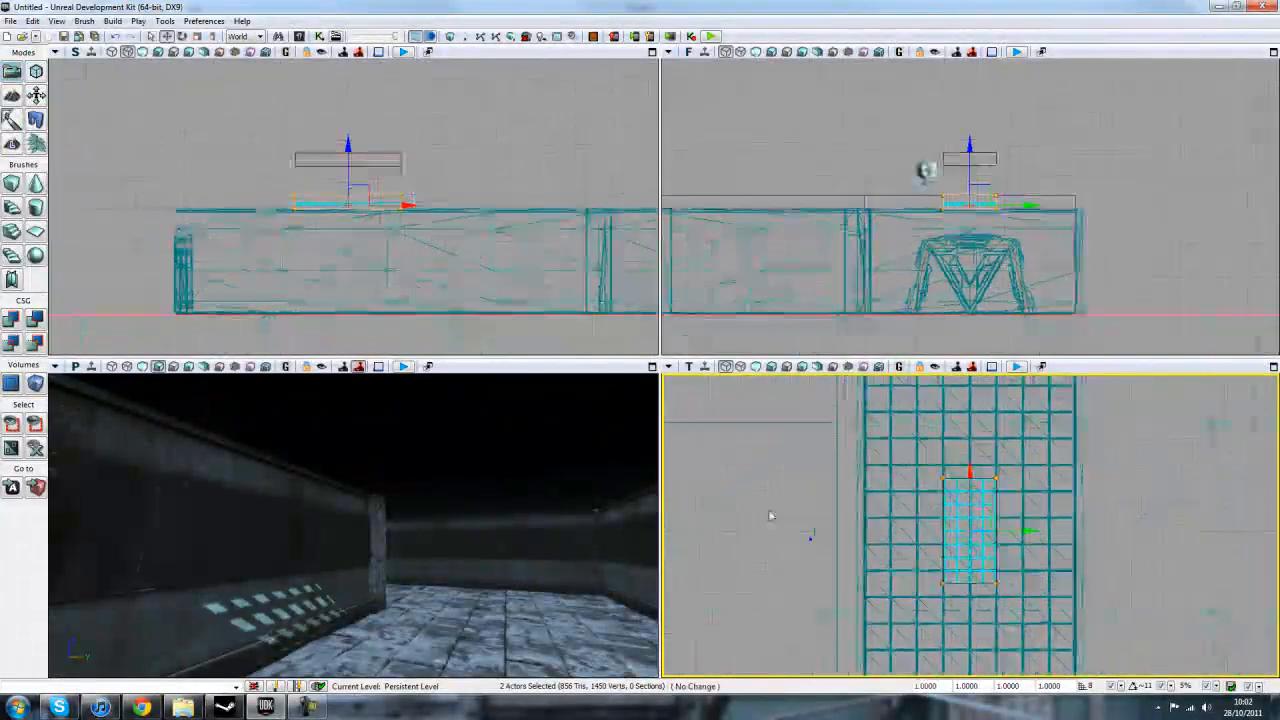
# Step: In an enlarged top view, duplicate the skylight brush and frame farther along the corridor, just before the first corner
pyautogui.click(1273, 366)
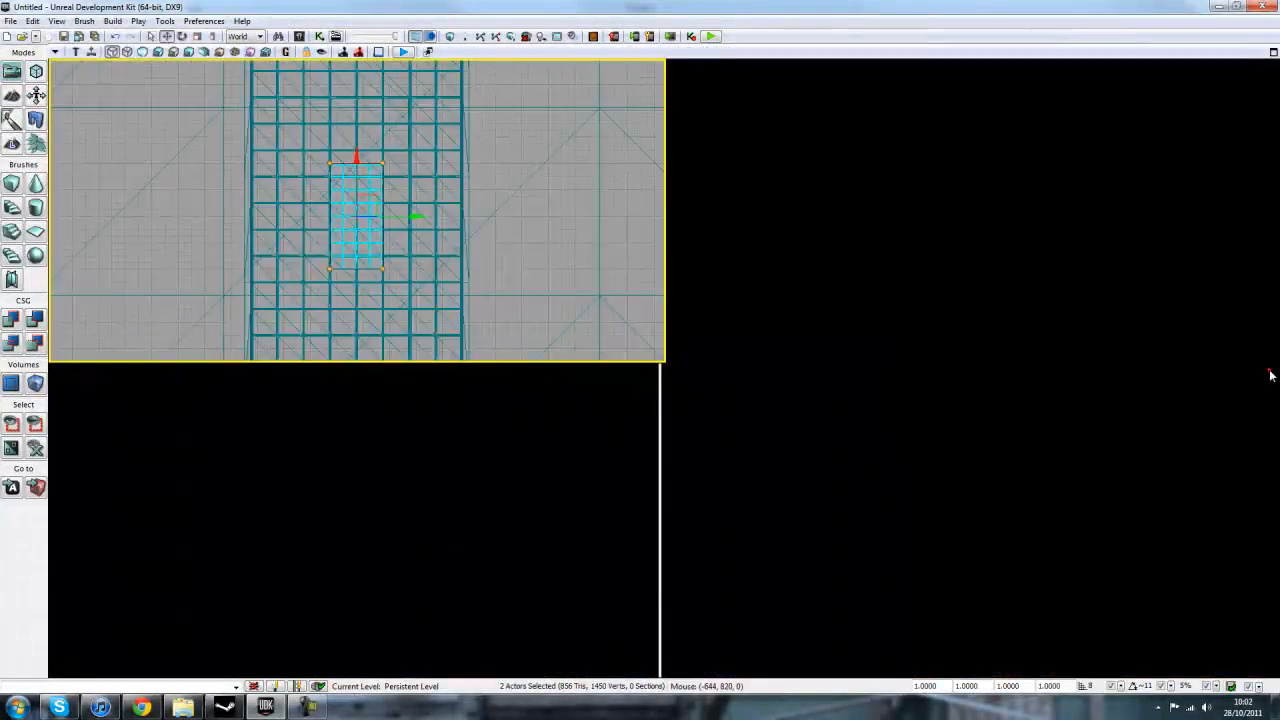
pyautogui.scroll(-2, 846, 358)
pyautogui.scroll(-1, 846, 358)
pyautogui.scroll(1, 857, 443)
pyautogui.keyDown('alt'); pyautogui.moveTo(687, 441); pyautogui.dragTo(687, 261); pyautogui.keyUp('alt')
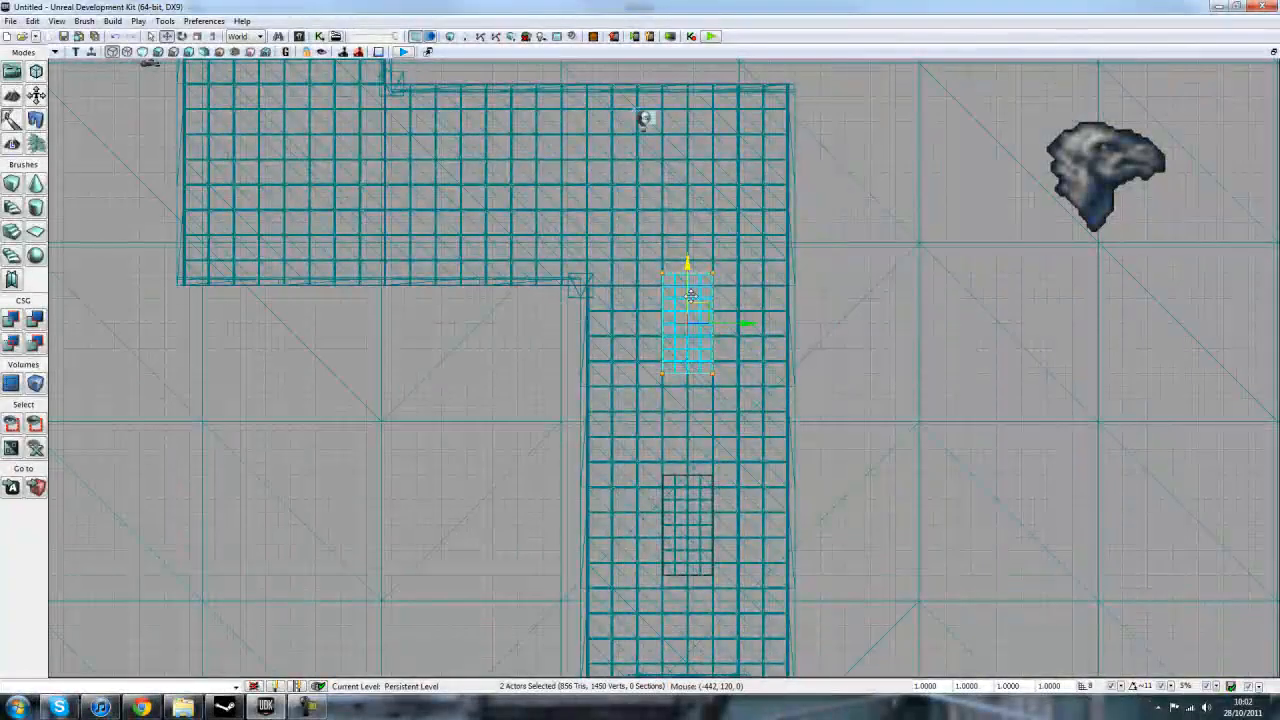
pyautogui.moveTo(864, 331); pyautogui.dragTo(881, 357)
pyautogui.scroll(1, 881, 357)
pyautogui.moveTo(882, 357); pyautogui.dragTo(895, 404, button='right')
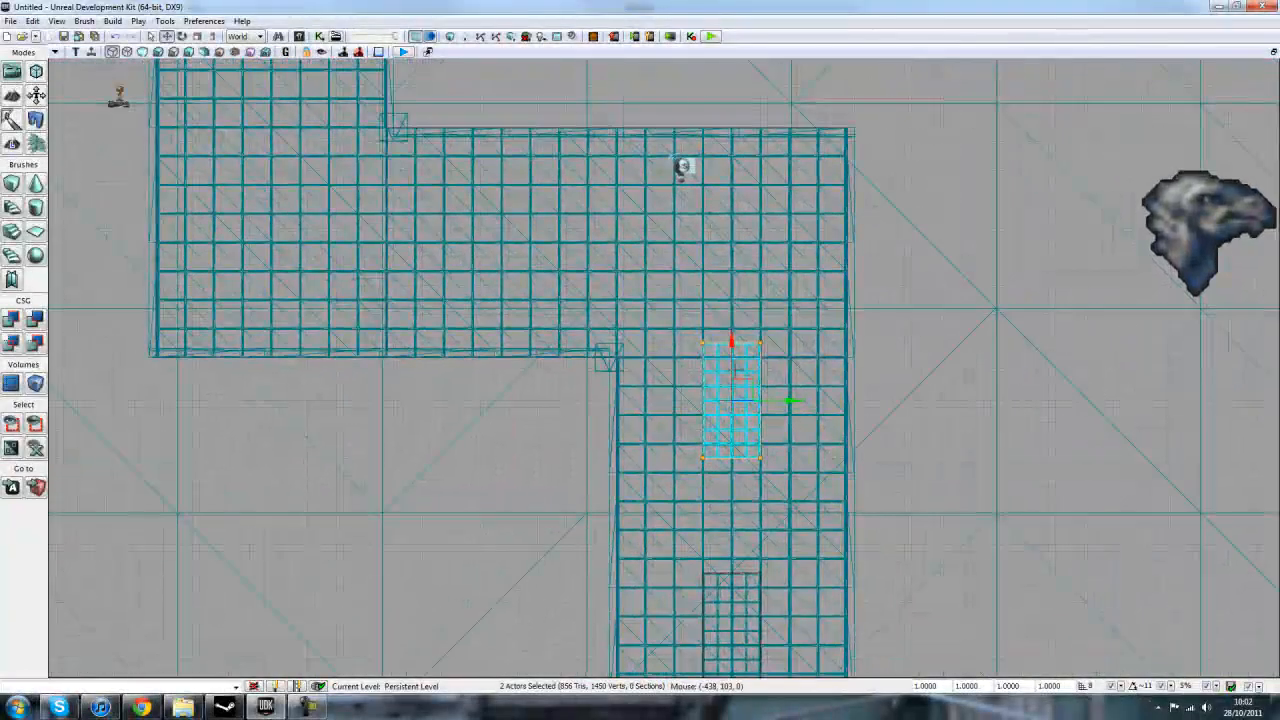
# Step: Duplicate the skylight into the corridor's middle section and rotate the copy 90 degrees to follow its direction
pyautogui.moveTo(755, 383)
pyautogui.keyDown('alt'); pyautogui.mouseDown()
pyautogui.moveTo(565, 215)
pyautogui.moveTo(543, 228)
pyautogui.mouseUp(); pyautogui.keyUp('alt')
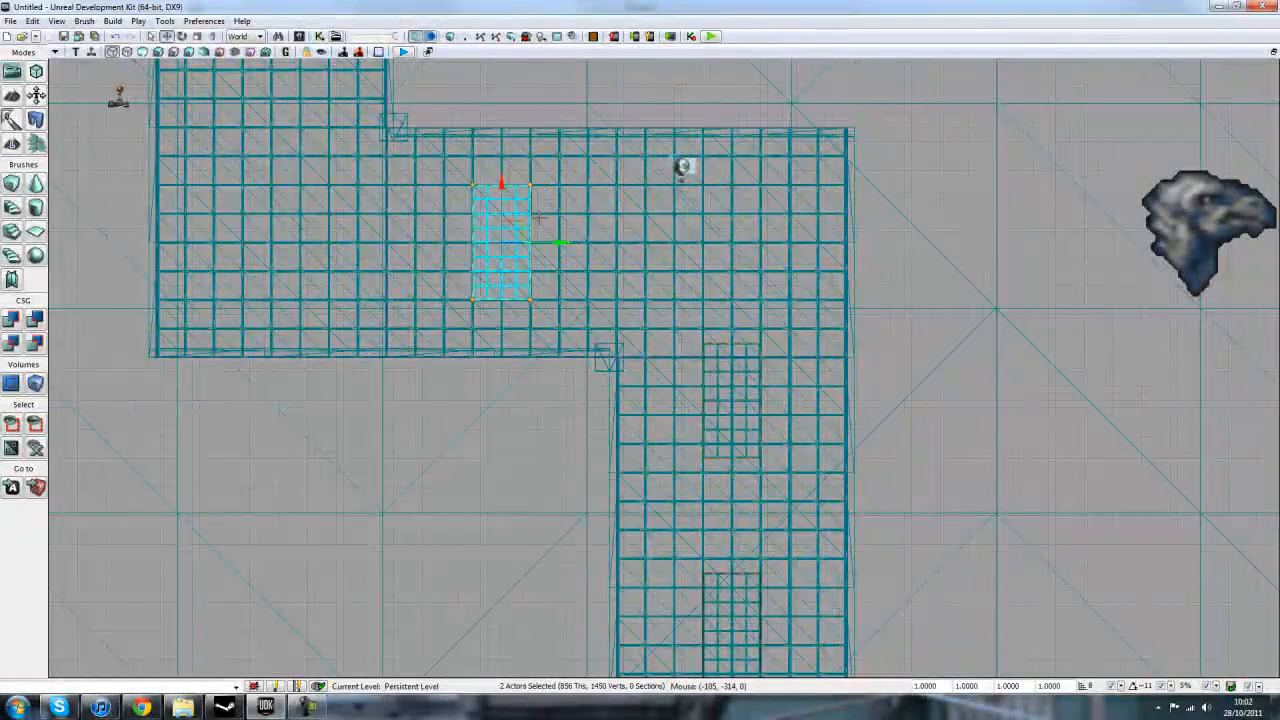
pyautogui.moveTo(520, 343)
pyautogui.mouseDown()
pyautogui.moveTo(575, 278)
pyautogui.moveTo(577, 243)
pyautogui.mouseUp()
pyautogui.scroll(-2, 429, 425)
pyautogui.moveTo(428, 426); pyautogui.dragTo(594, 534, button='right')
pyautogui.press('space')
pyautogui.press('space')
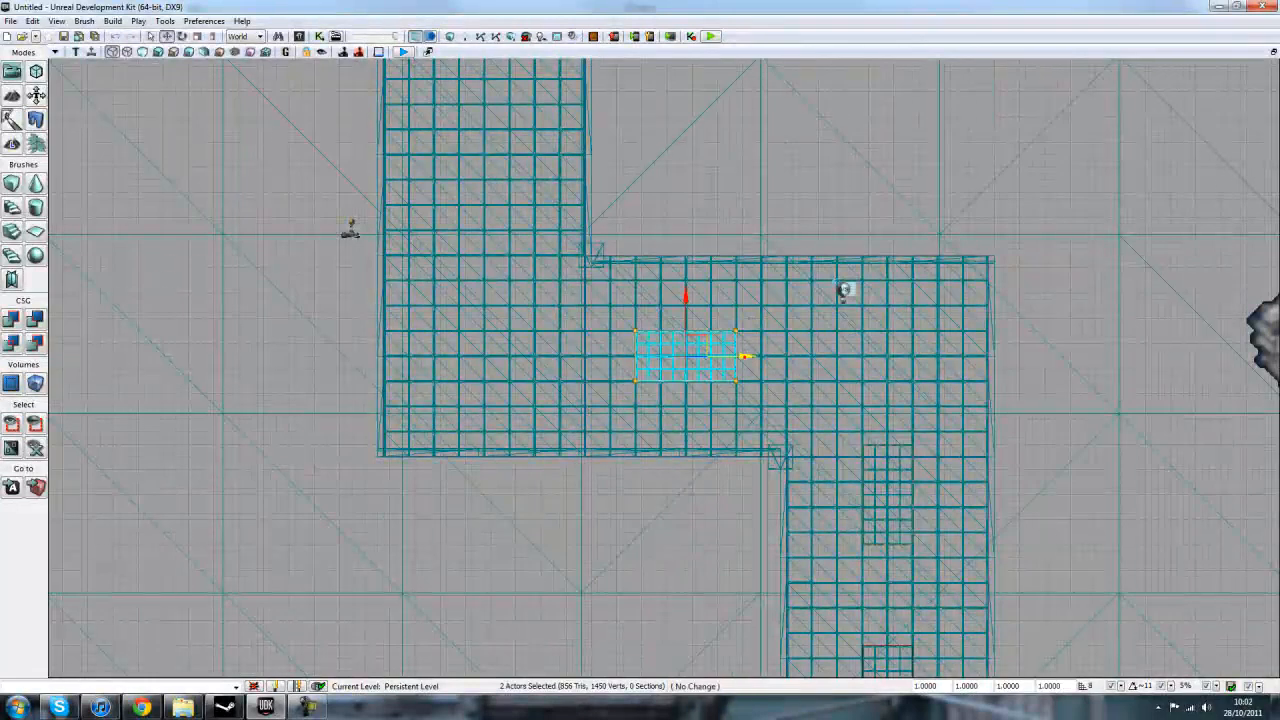
# Step: Duplicate the skylight to the second corner and rotate the copy 90 degrees to line up with the last section
pyautogui.moveTo(745, 356); pyautogui.dragTo(600, 356)
pyautogui.moveTo(510, 356); pyautogui.dragTo(542, 356)
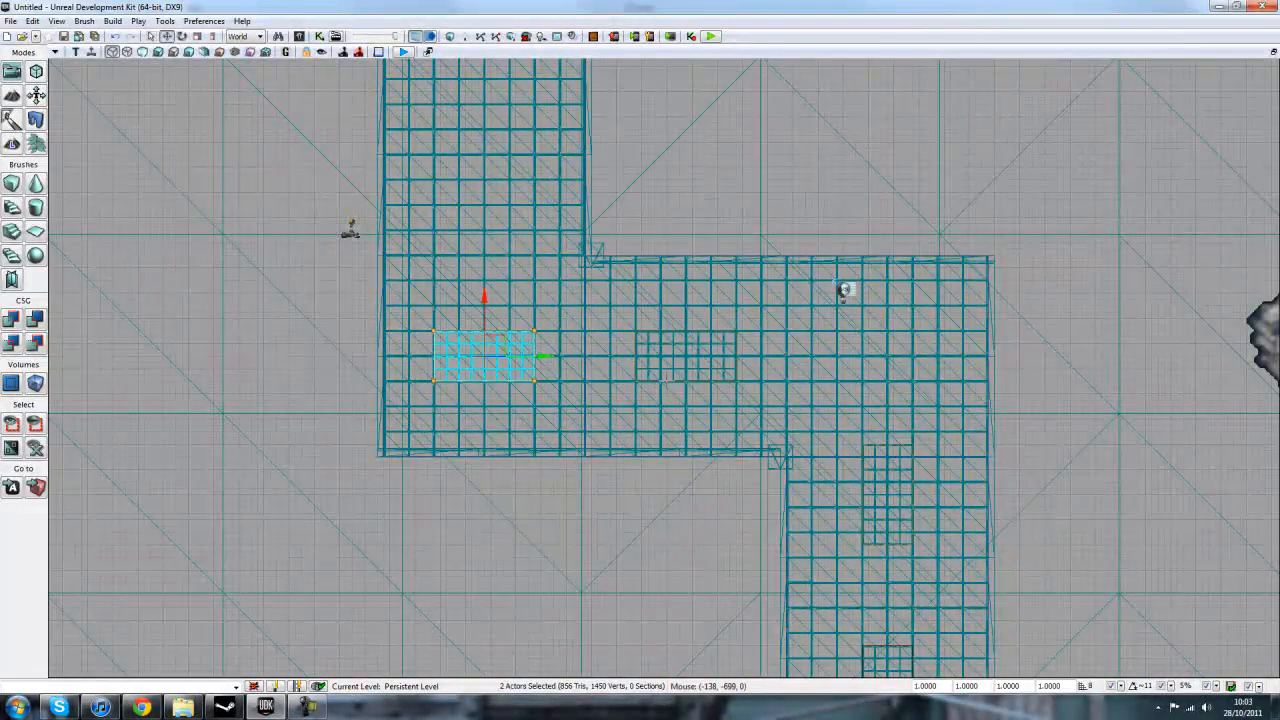
pyautogui.moveTo(678, 384); pyautogui.dragTo(736, 441, button='right')
pyautogui.press('space')
pyautogui.moveTo(505, 365); pyautogui.dragTo(540, 350)
pyautogui.moveTo(497, 479)
pyautogui.mouseDown()
pyautogui.moveTo(466, 414)
pyautogui.moveTo(487, 410)
pyautogui.mouseUp()
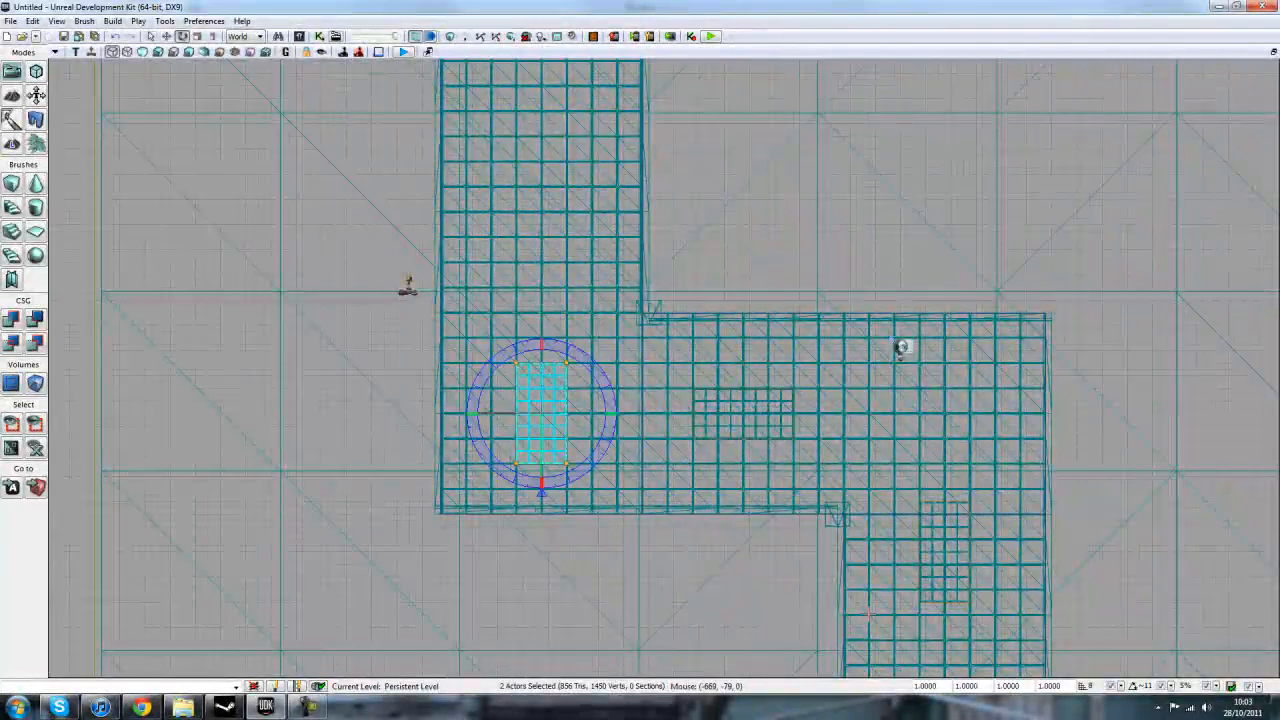
# Step: Duplicate the skylight along the last corridor section towards the end door and deselect the copy
pyautogui.scroll(-1, 826, 505)
pyautogui.moveTo(826, 505); pyautogui.dragTo(837, 556, button='right')
pyautogui.press('space')
pyautogui.press('space')
pyautogui.press('space')
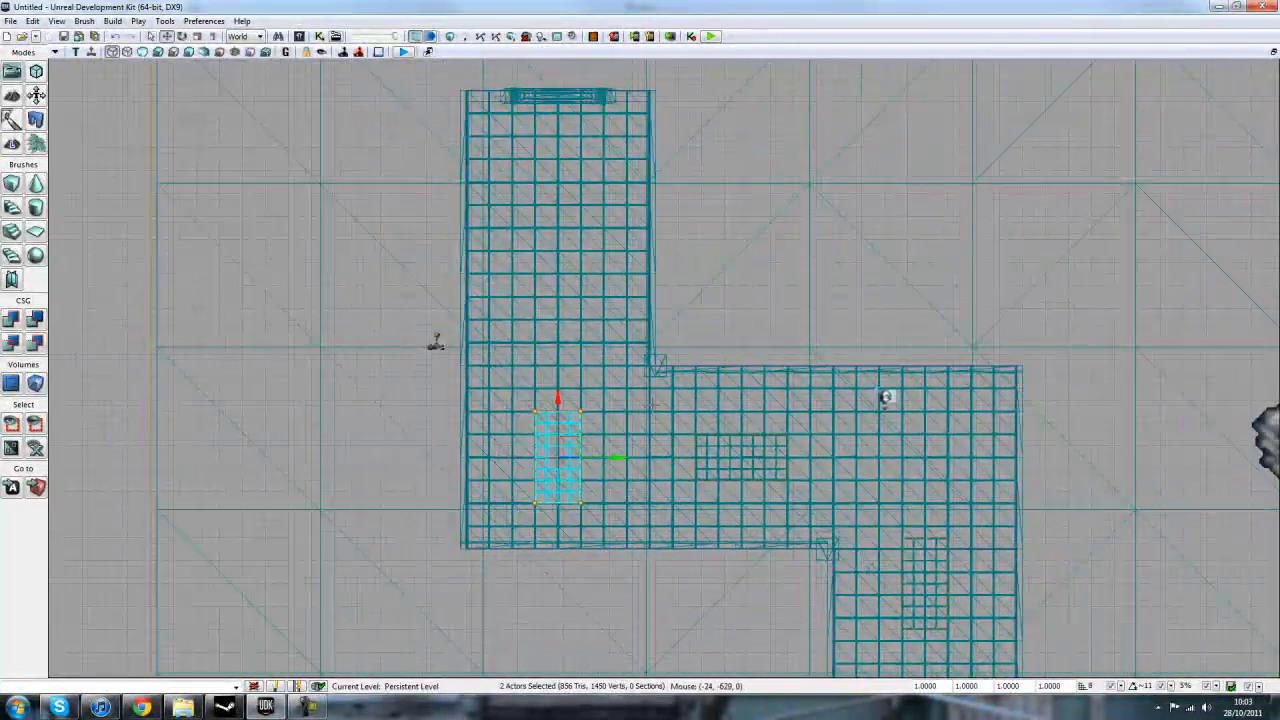
pyautogui.moveTo(568, 403); pyautogui.dragTo(558, 193)
pyautogui.click(731, 228)
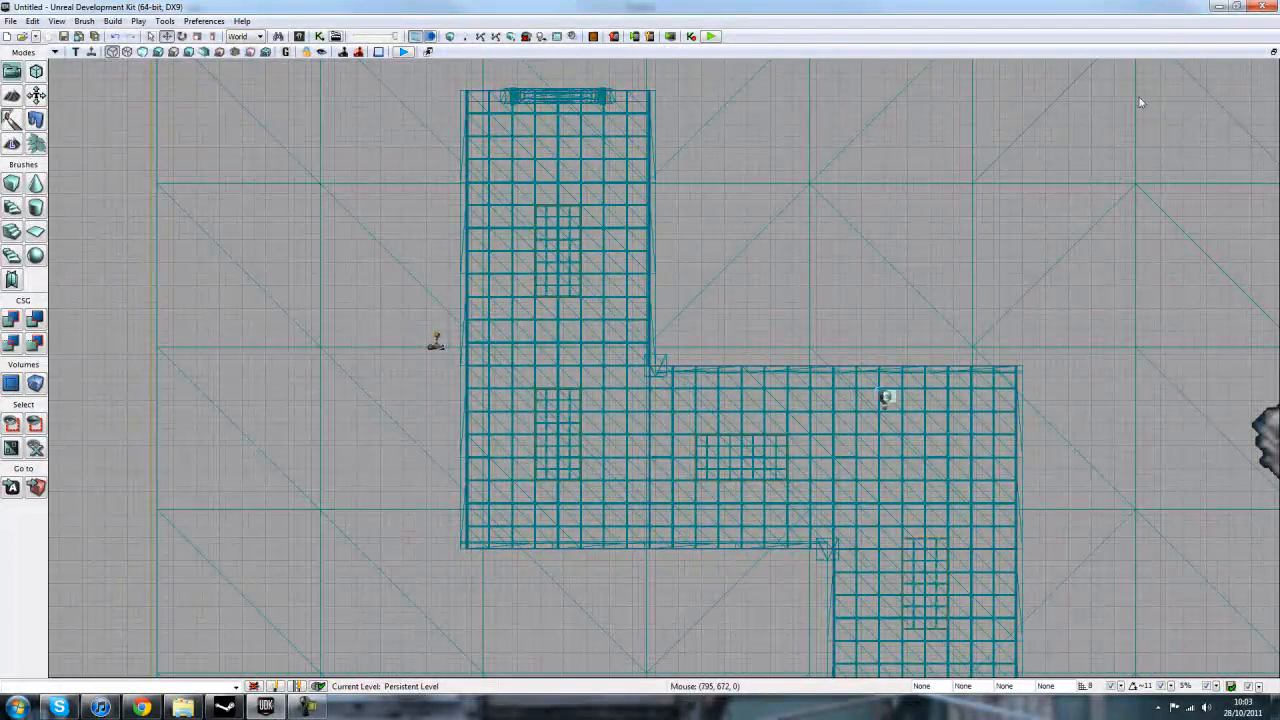
# Step: Restore the four-viewport layout, rebuild the level geometry, close the map check and inspect the ceiling skylights in perspective
pyautogui.click(1273, 52)
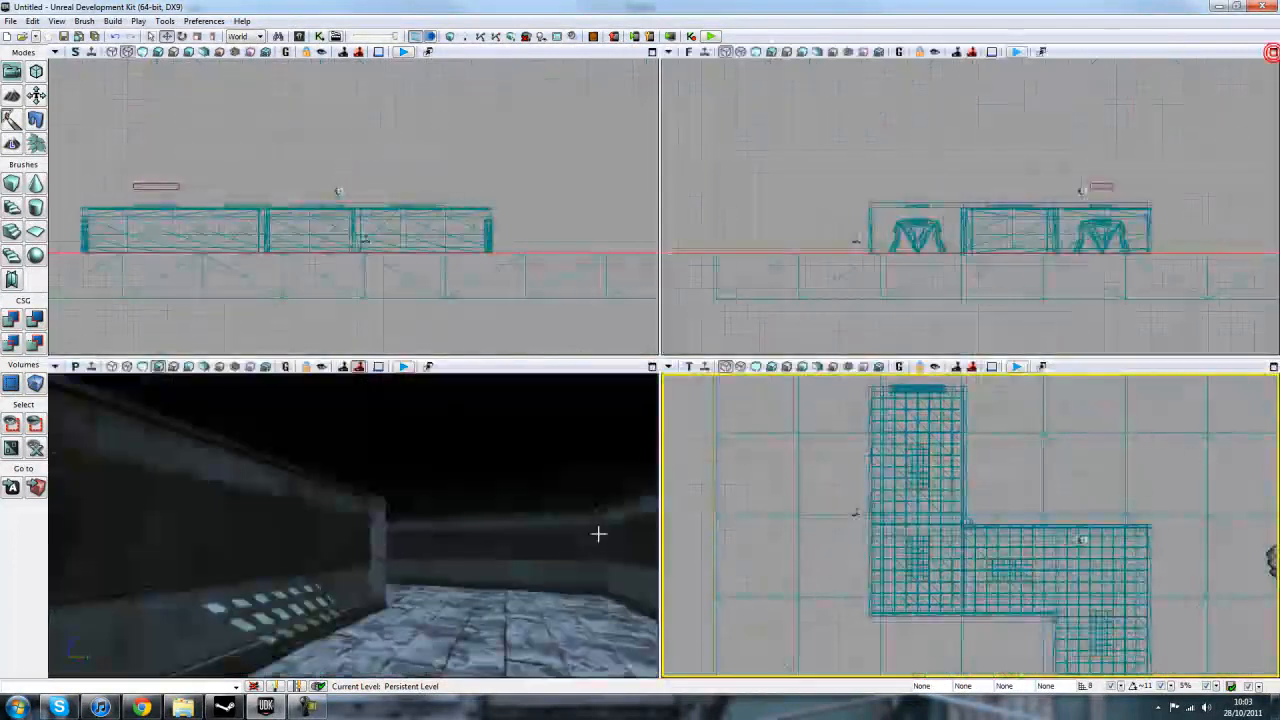
pyautogui.moveTo(600, 531); pyautogui.dragTo(400, 486)
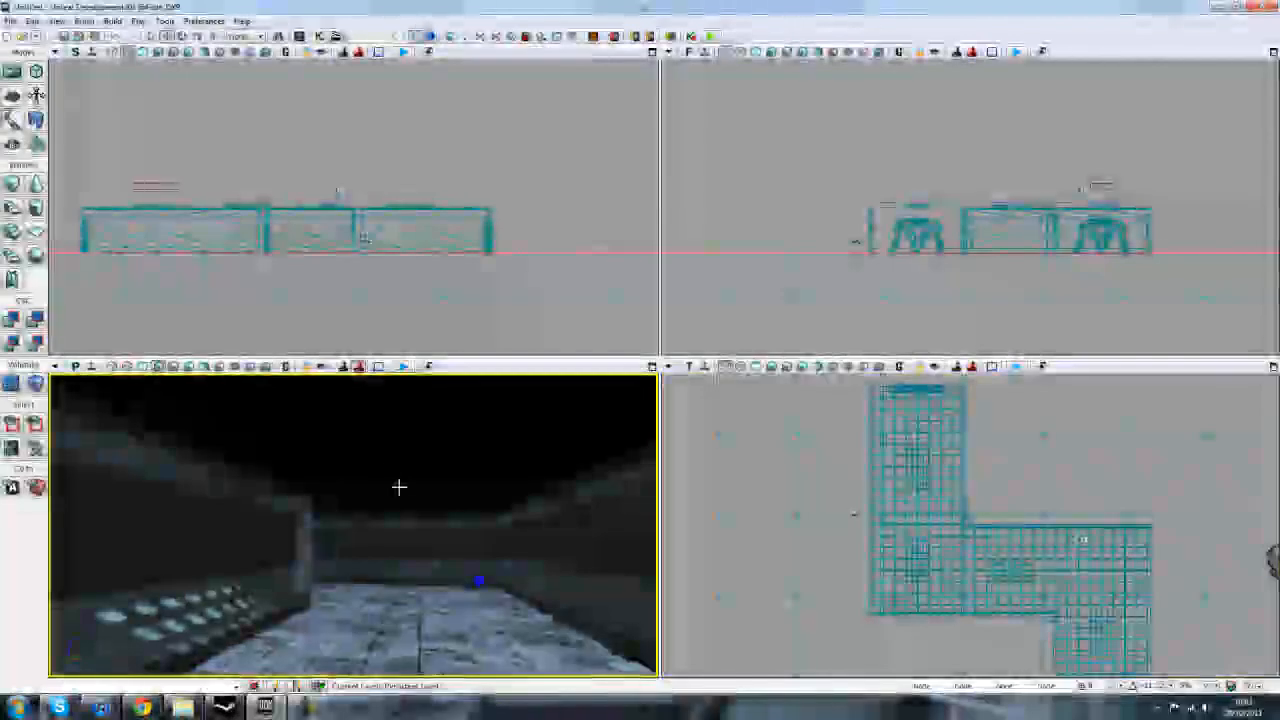
pyautogui.click(448, 38)
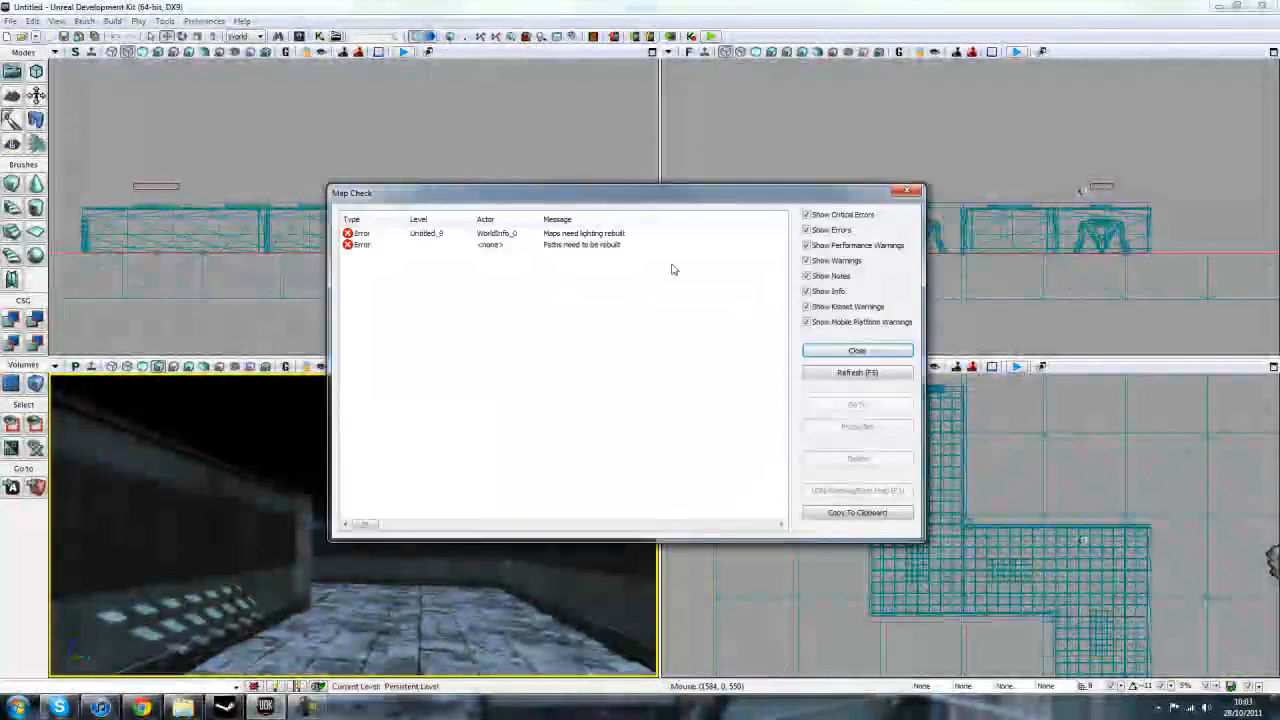
pyautogui.click(885, 352)
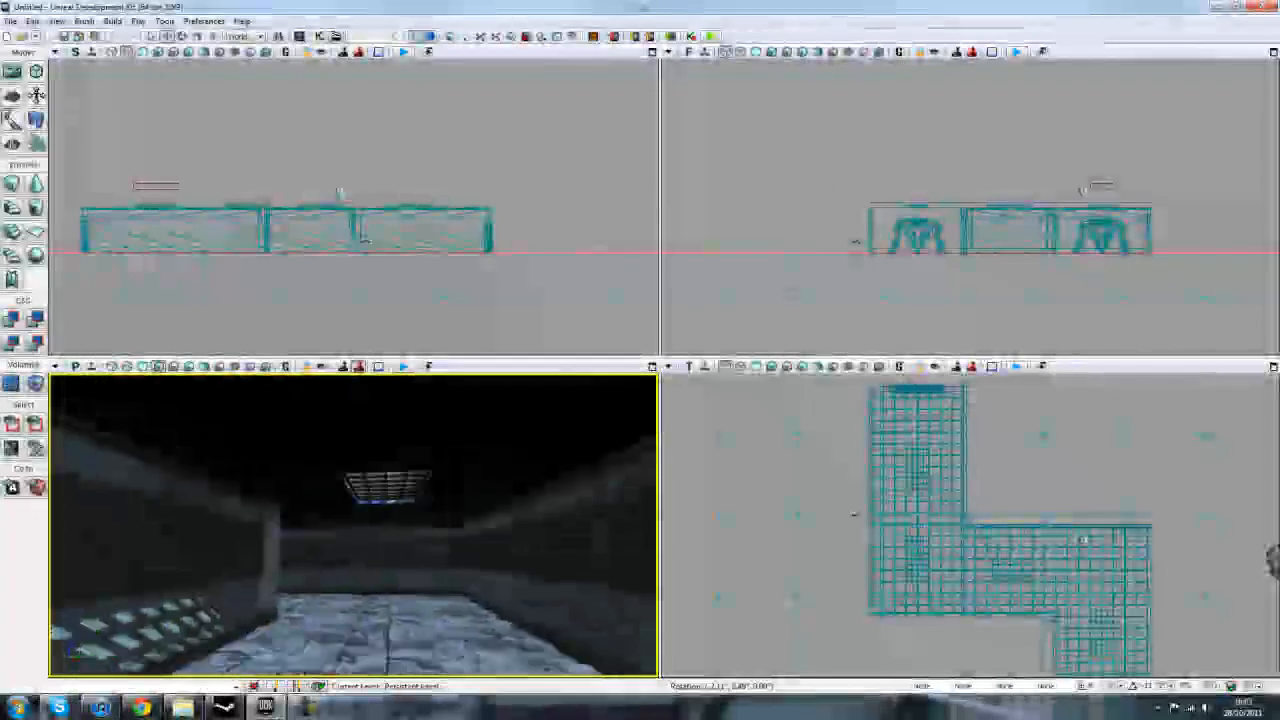
pyautogui.moveTo(353, 525); pyautogui.dragTo(630, 400)
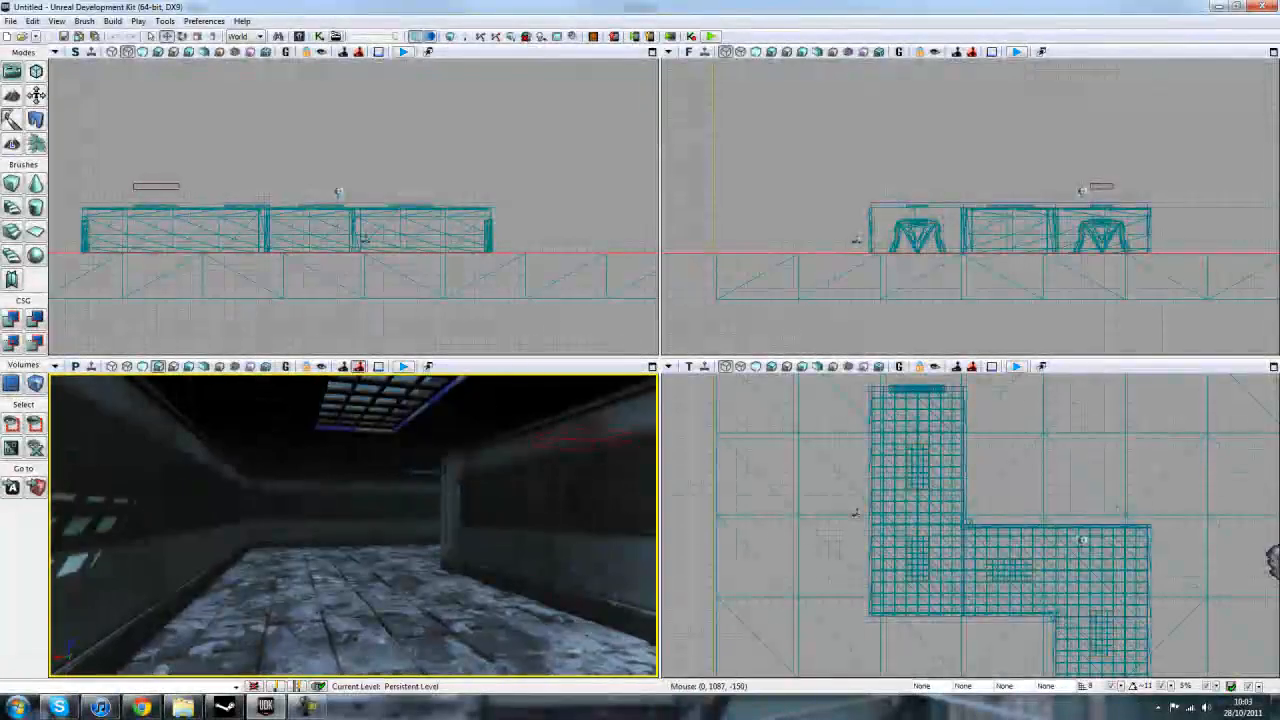
# Step: Place the straight pipe mesh S_HU_Deco_Pipes_SM_PipeSetB02 from the HU_Deco_Pipes package against the corridor wall
pyautogui.click(299, 36)
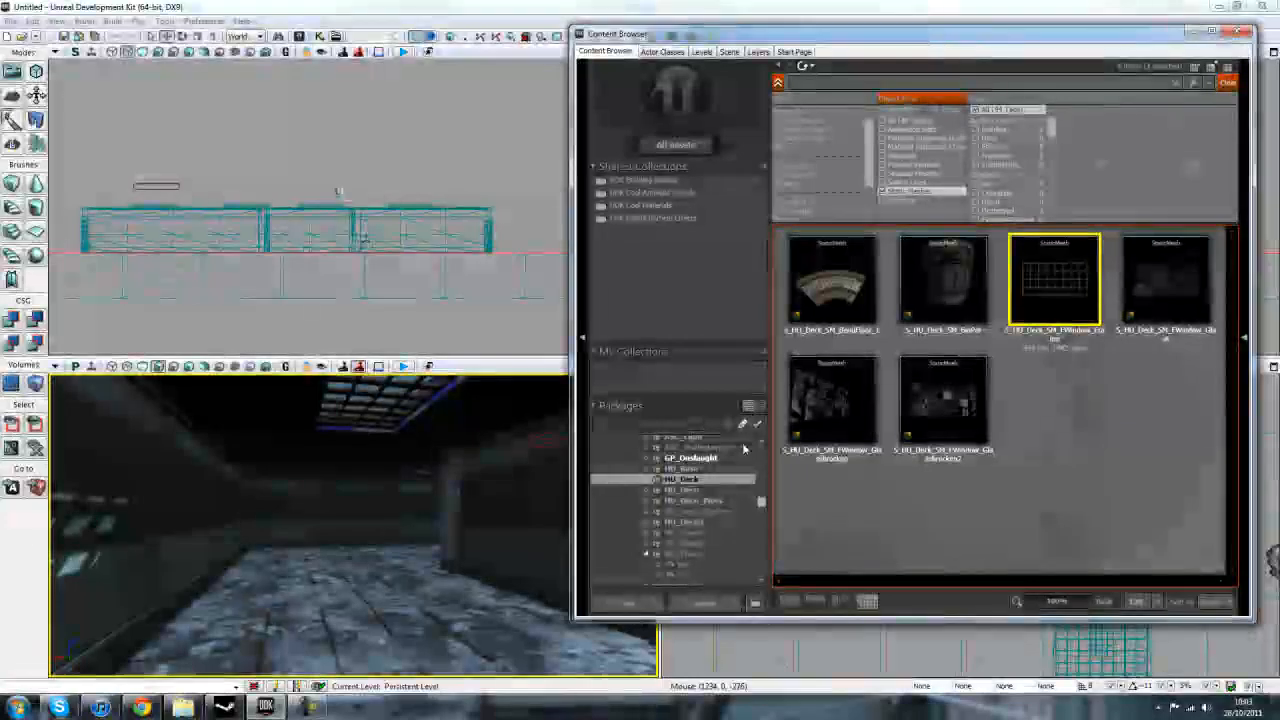
pyautogui.click(690, 490)
pyautogui.click(712, 501)
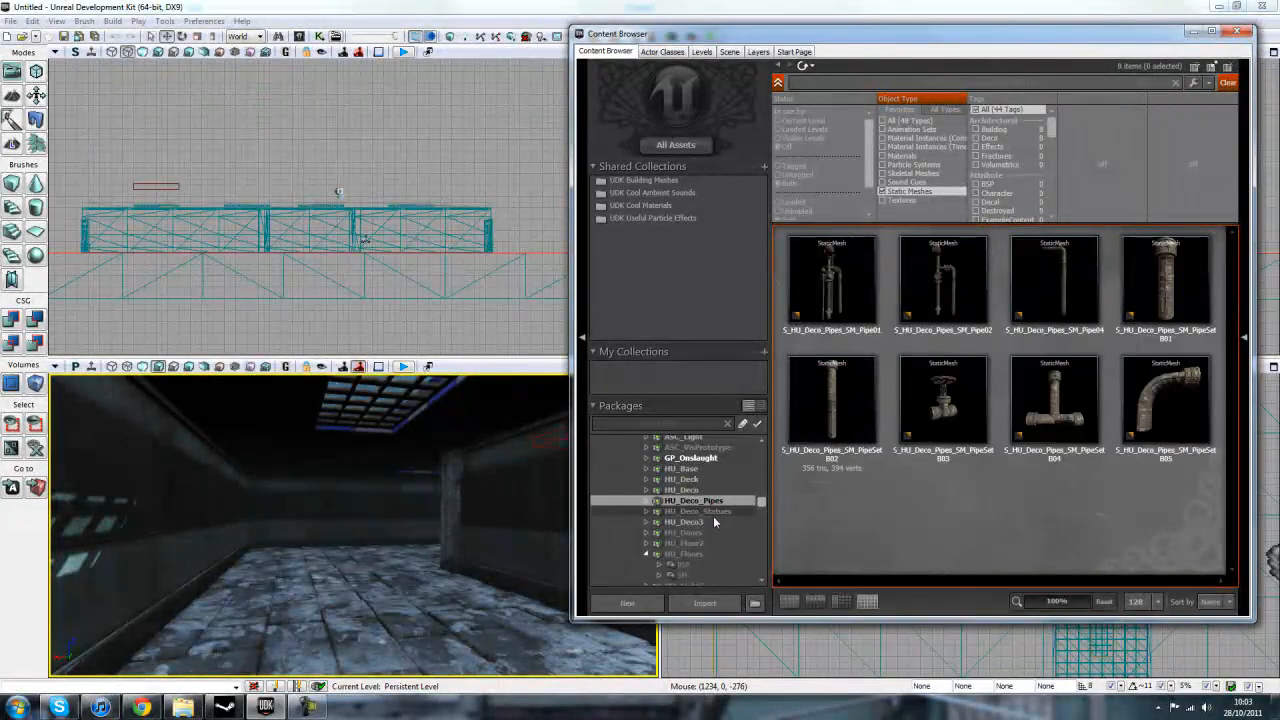
pyautogui.click(799, 403)
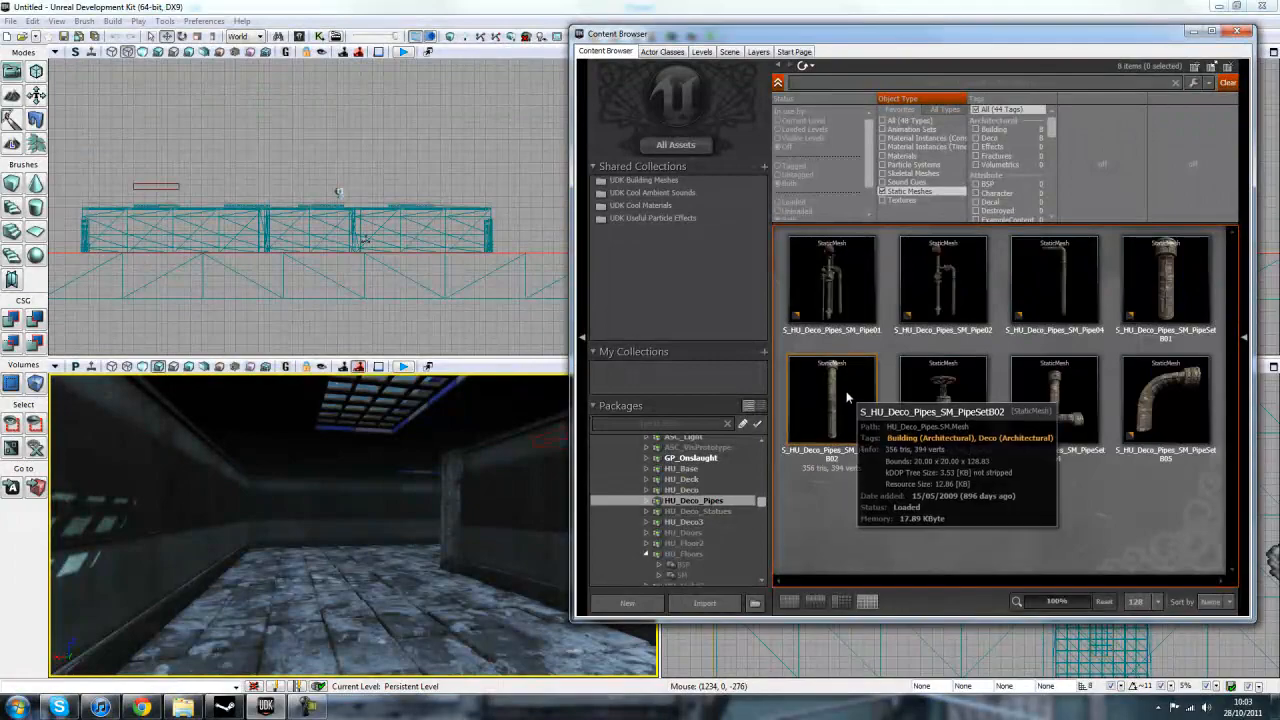
pyautogui.moveTo(799, 403); pyautogui.dragTo(287, 289)
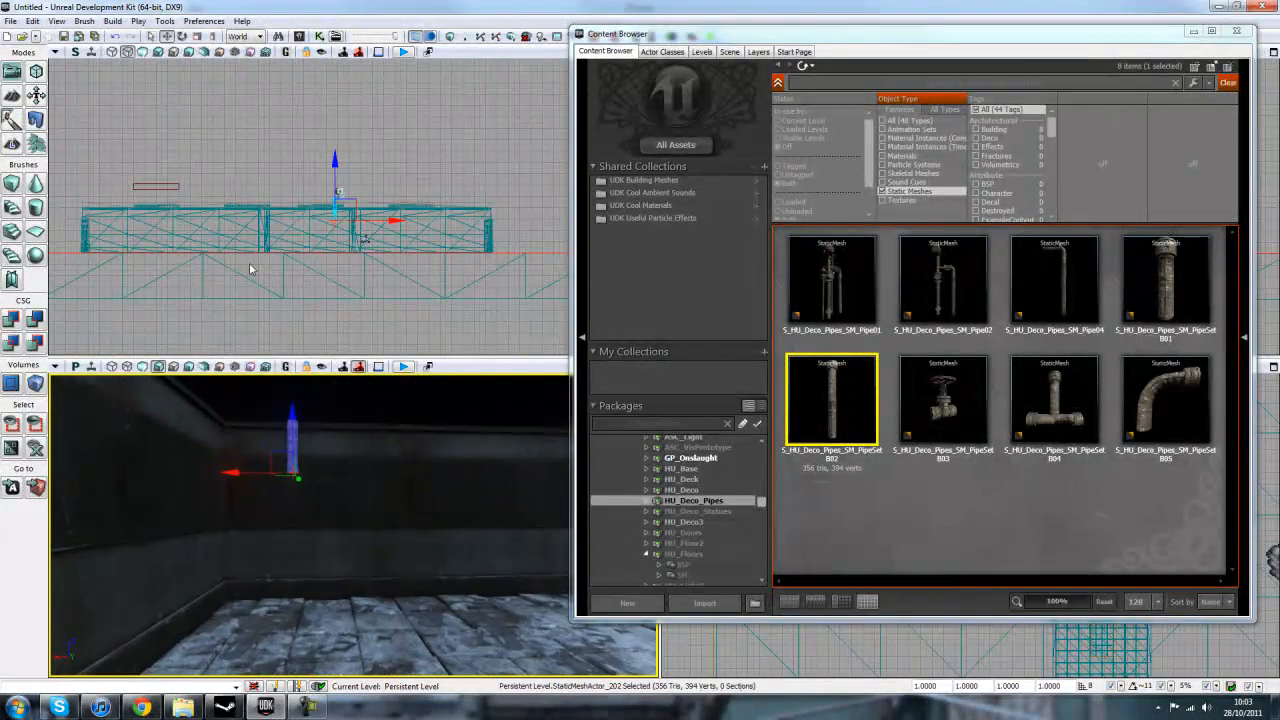
# Step: Rotate the pipe 90 degrees so it lies horizontally along the wall and set its overall draw scale to 2
pyautogui.press('space')
pyautogui.moveTo(335, 516); pyautogui.dragTo(285, 560)
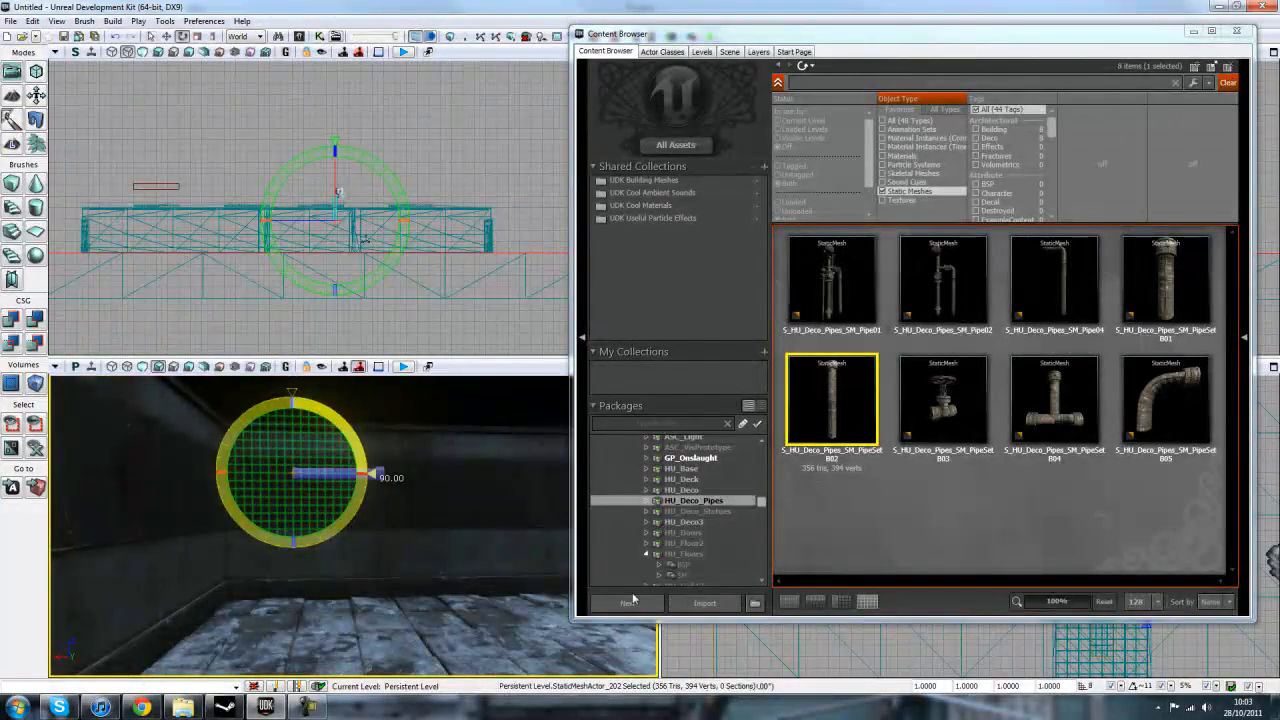
pyautogui.moveTo(632, 593); pyautogui.dragTo(632, 593)
pyautogui.click(1237, 32)
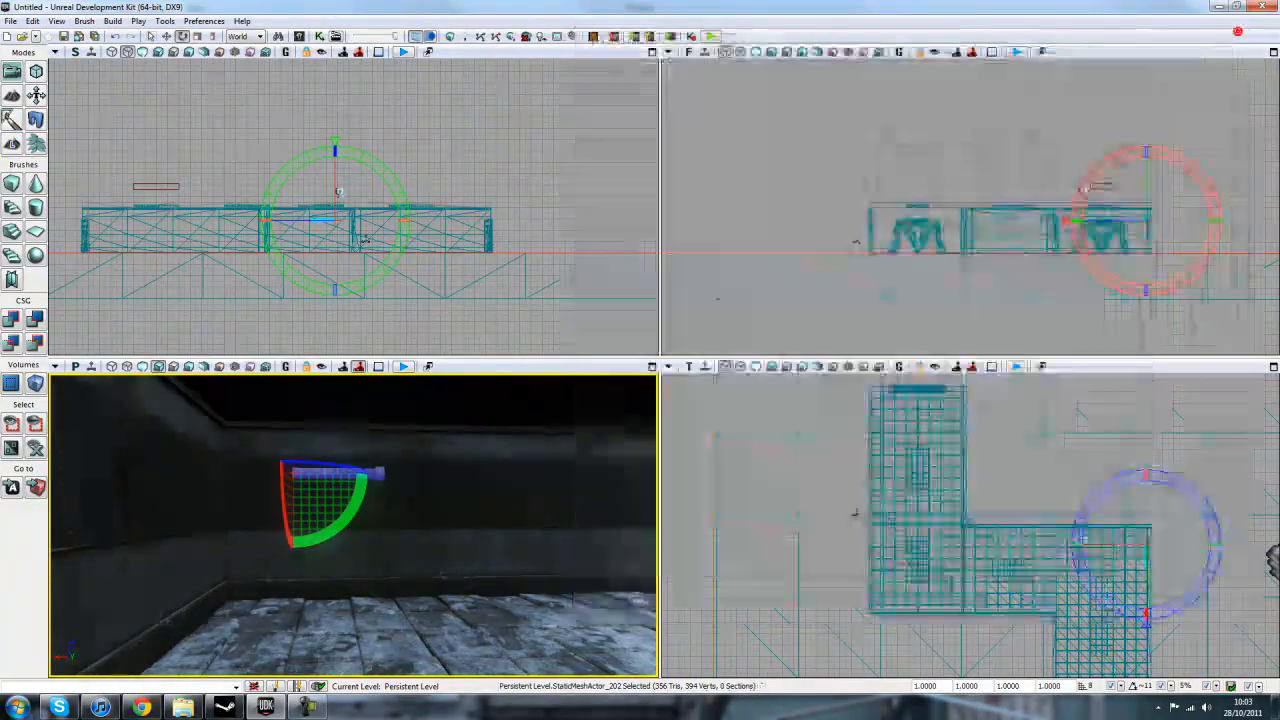
pyautogui.click(941, 686)
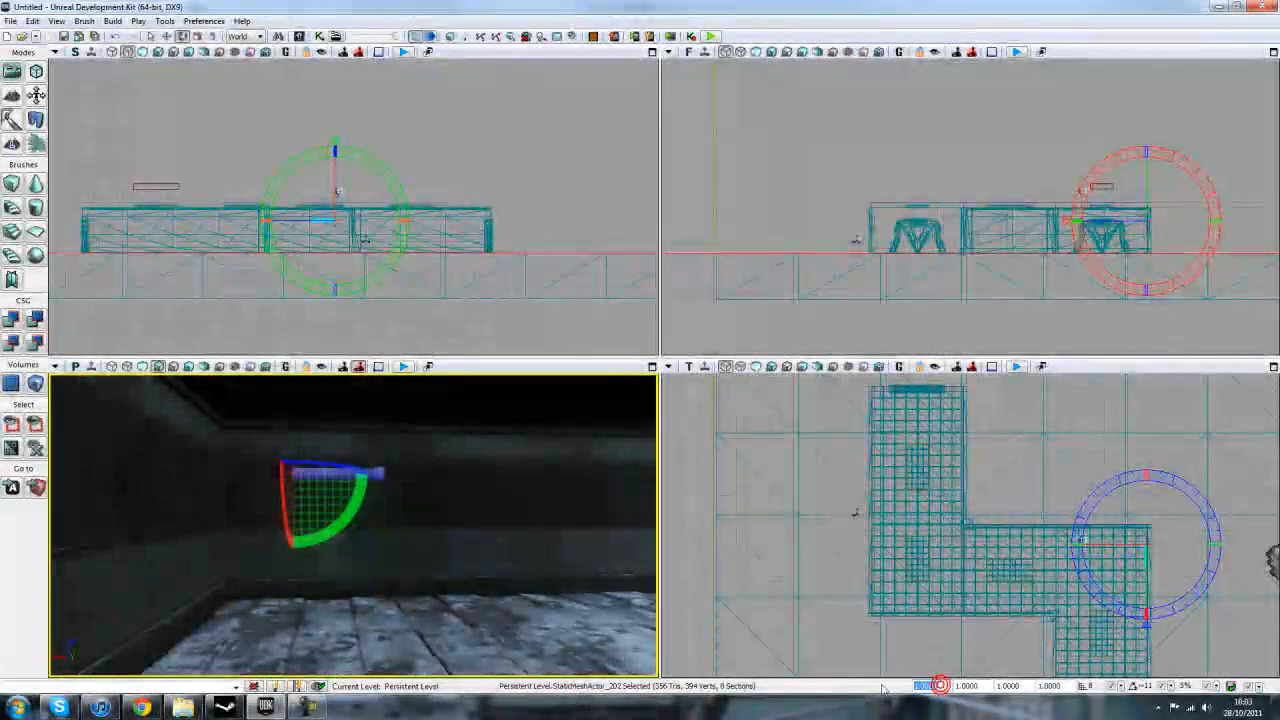
pyautogui.write('2')
pyautogui.press('Return')
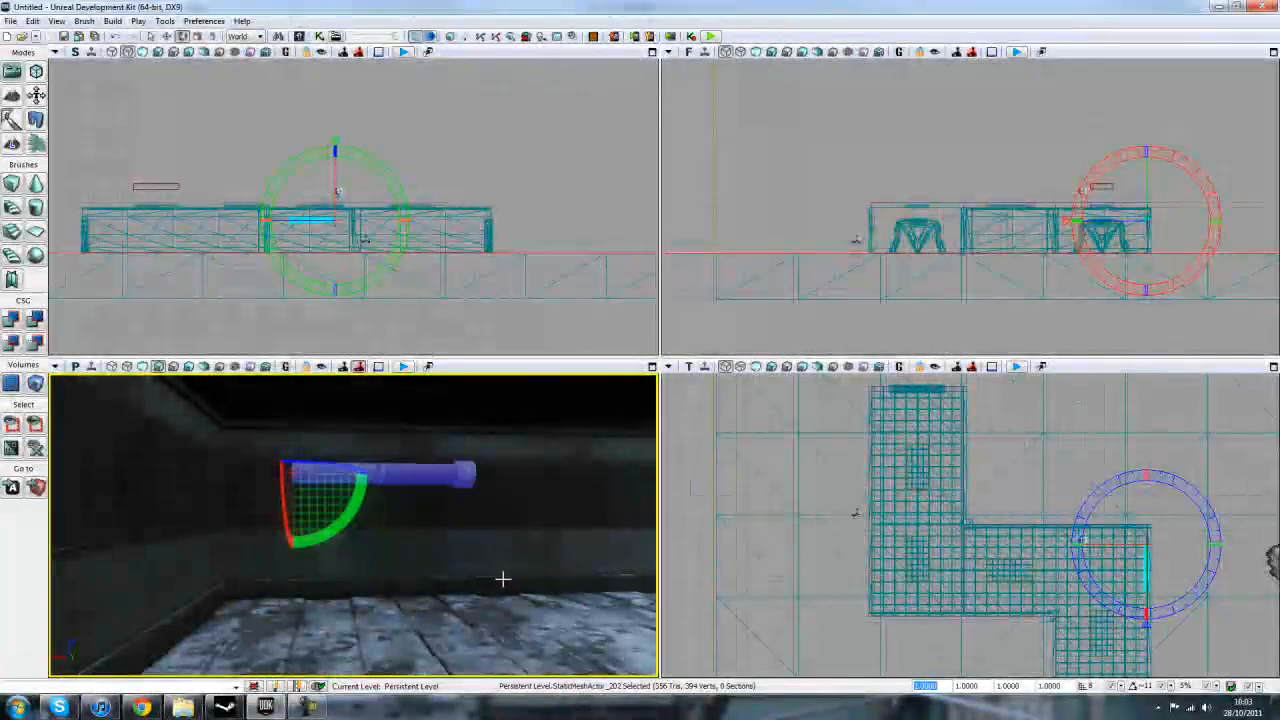
# Step: Move the pipe into the corridor corner, slightly inside the side wall and just below the ceiling
pyautogui.scroll(6, 1005, 628)
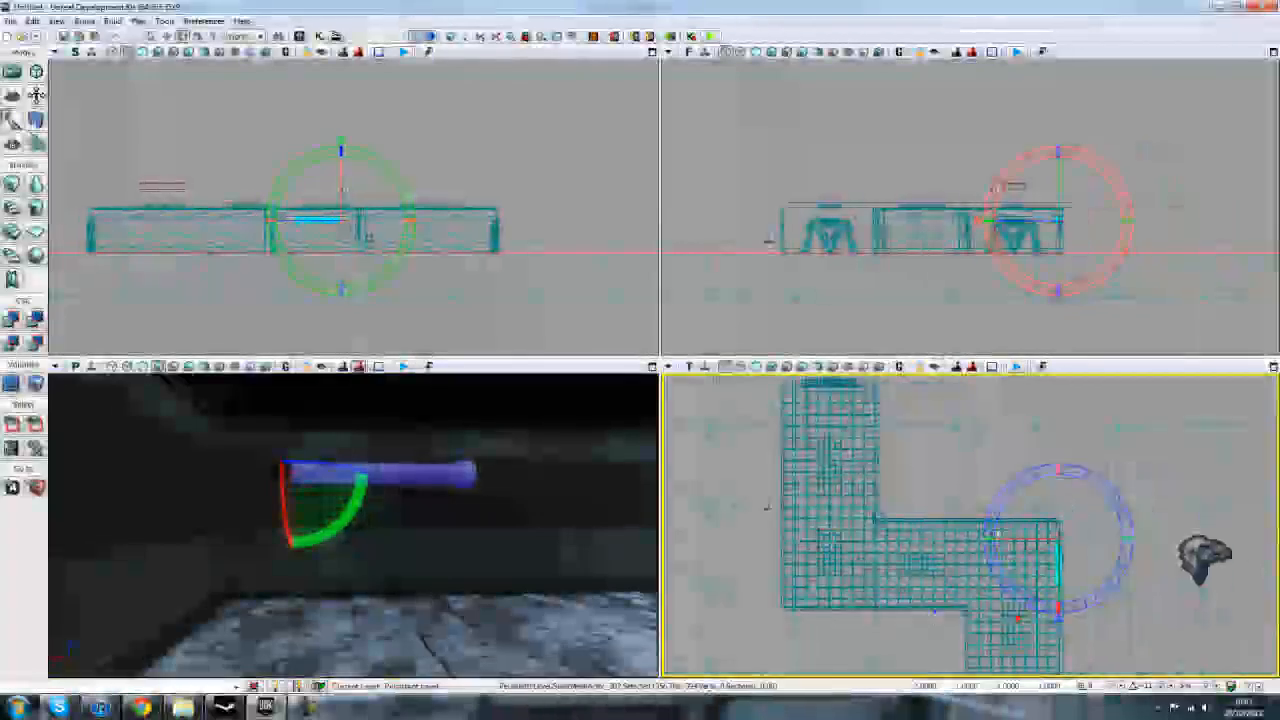
pyautogui.press('space')
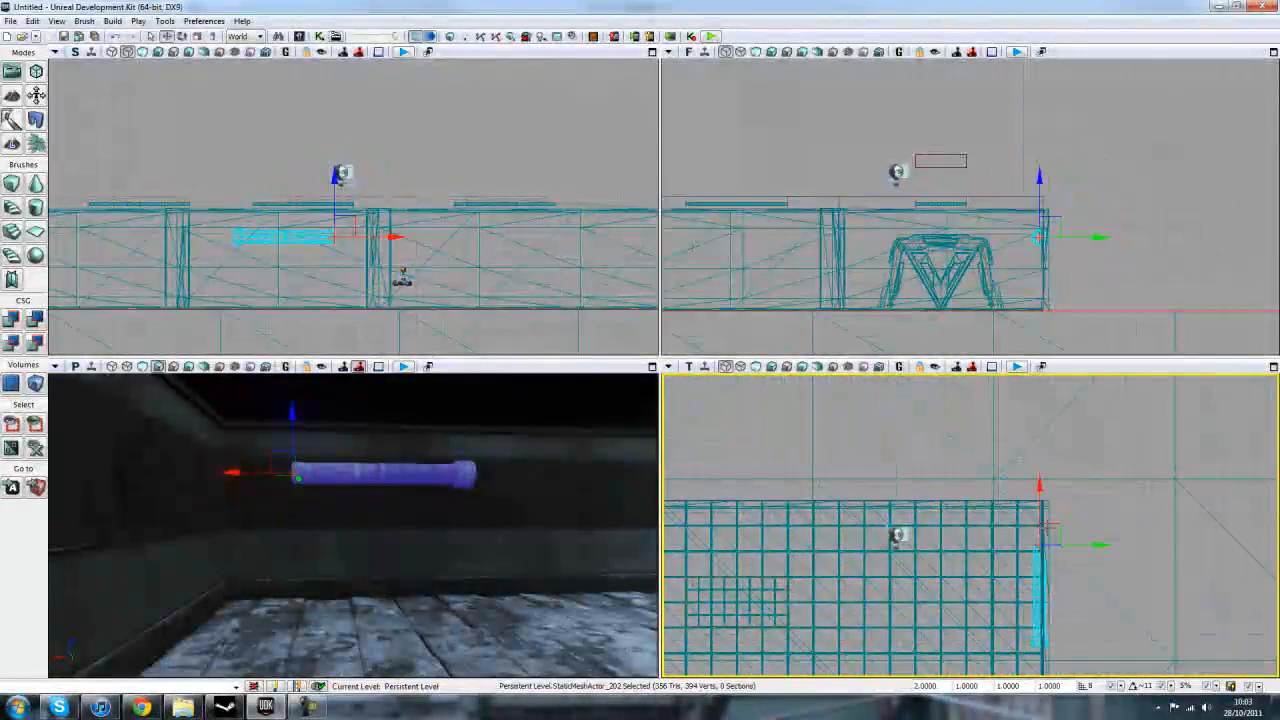
pyautogui.moveTo(1057, 527); pyautogui.dragTo(1043, 508)
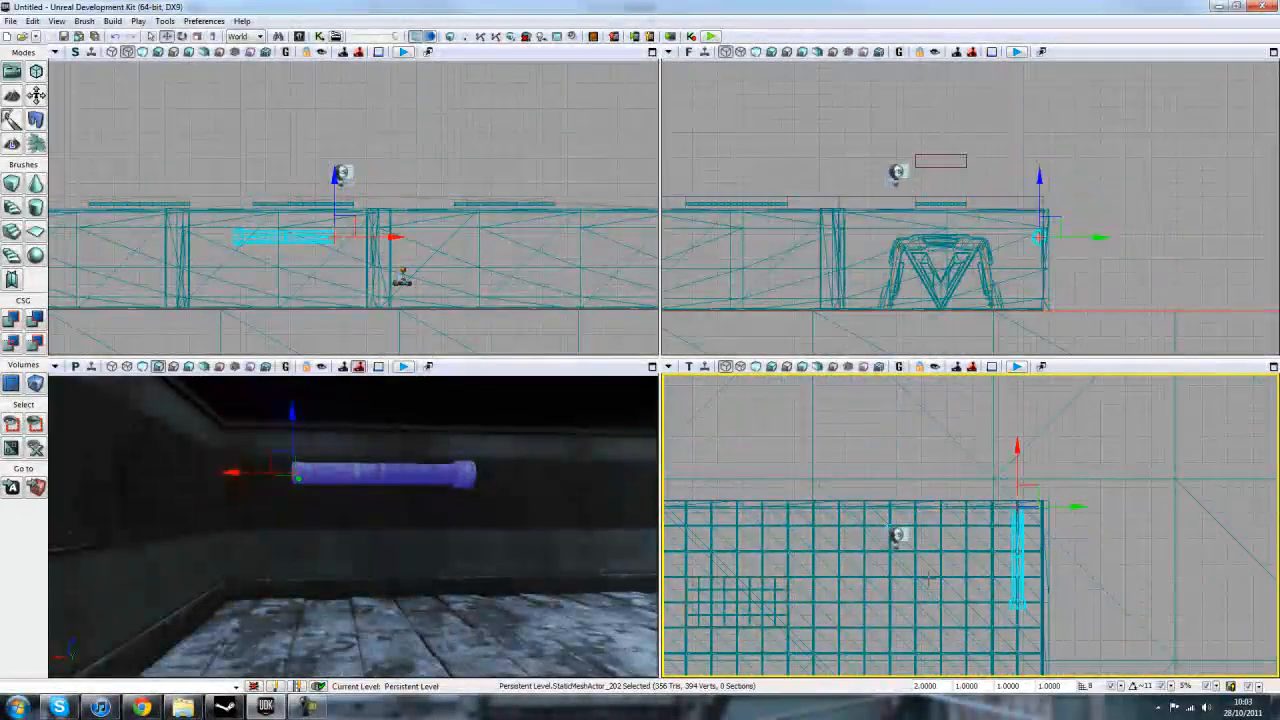
pyautogui.click(204, 400)
pyautogui.moveTo(204, 400); pyautogui.dragTo(204, 380)
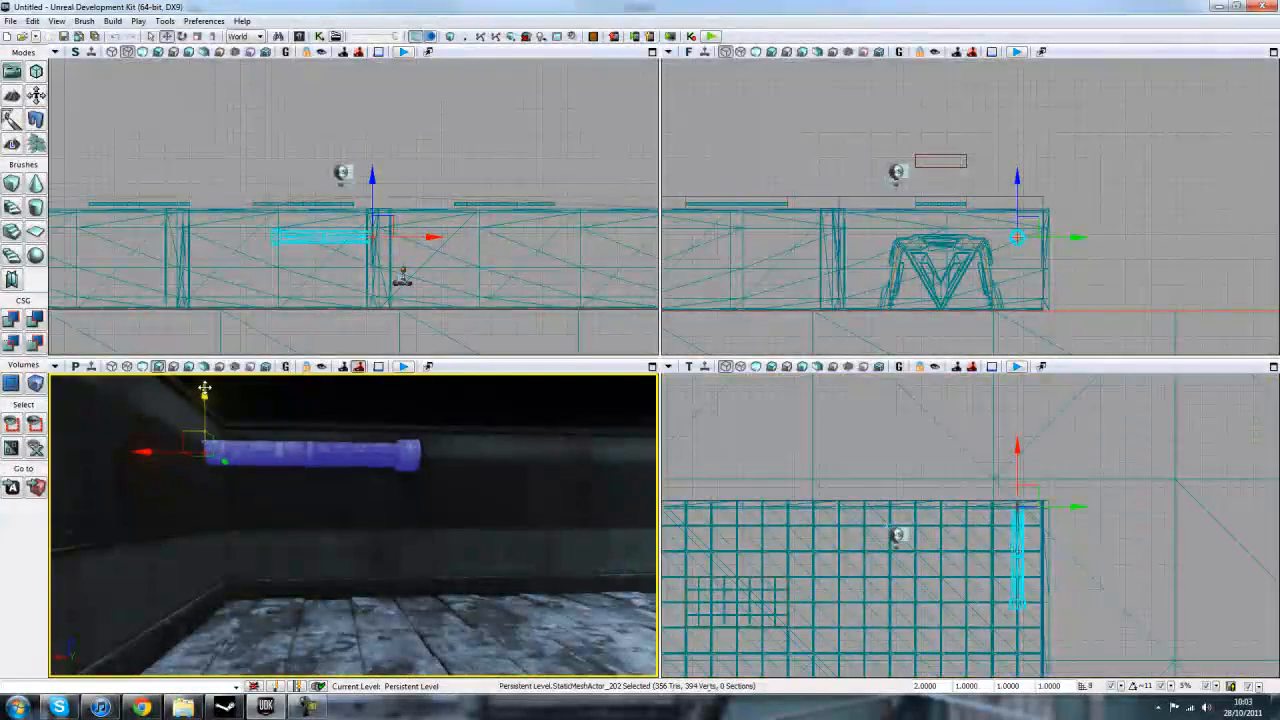
pyautogui.moveTo(343, 285); pyautogui.dragTo(423, 285)
# Step: Duplicate the pipe end to end and copy the joined pair along the wall to the end door
pyautogui.scroll(2, 423, 285)
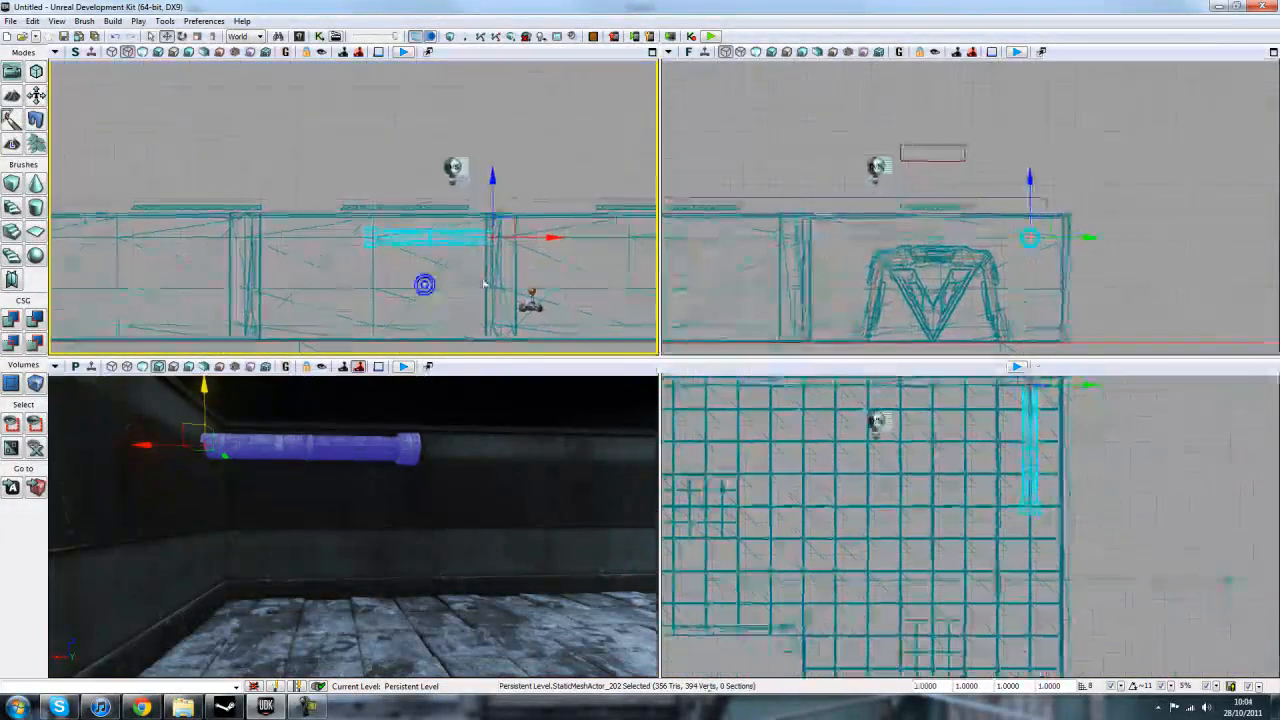
pyautogui.keyDown('alt'); pyautogui.moveTo(541, 237); pyautogui.dragTo(414, 237); pyautogui.keyUp('alt')
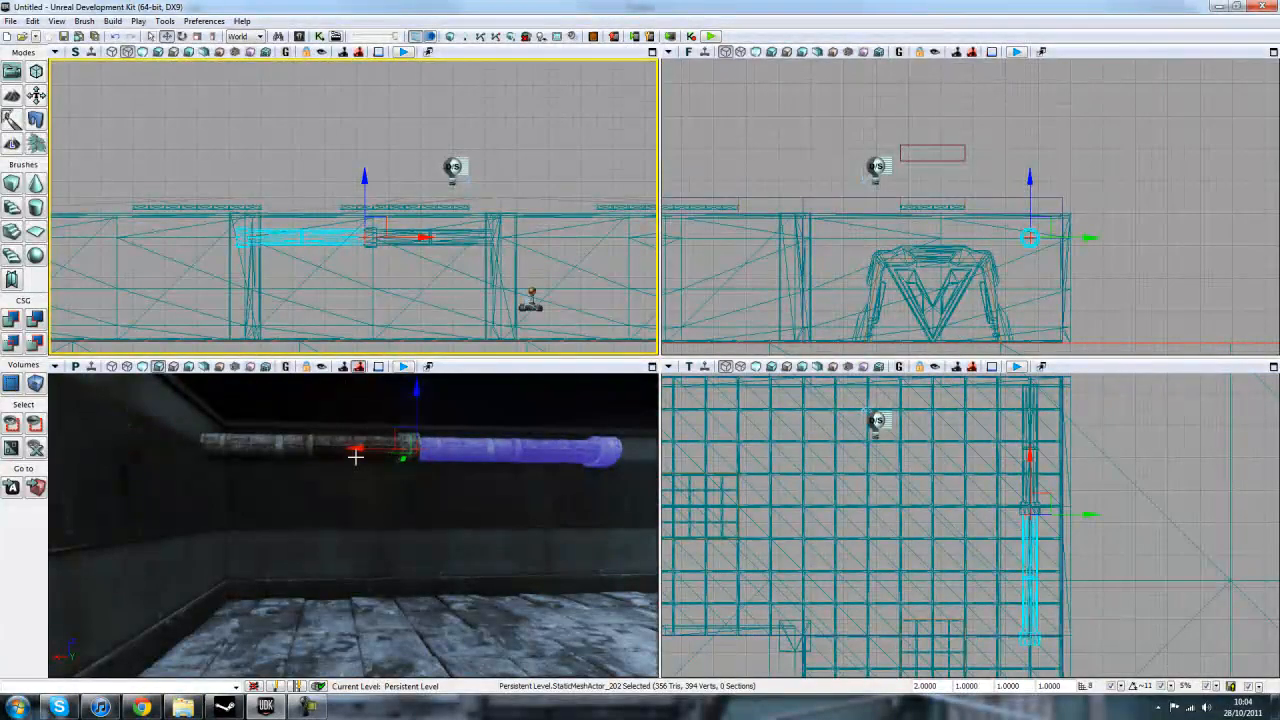
pyautogui.keyDown('ctrl'); pyautogui.click(296, 448); pyautogui.keyUp('ctrl')
pyautogui.moveTo(384, 298); pyautogui.dragTo(486, 311)
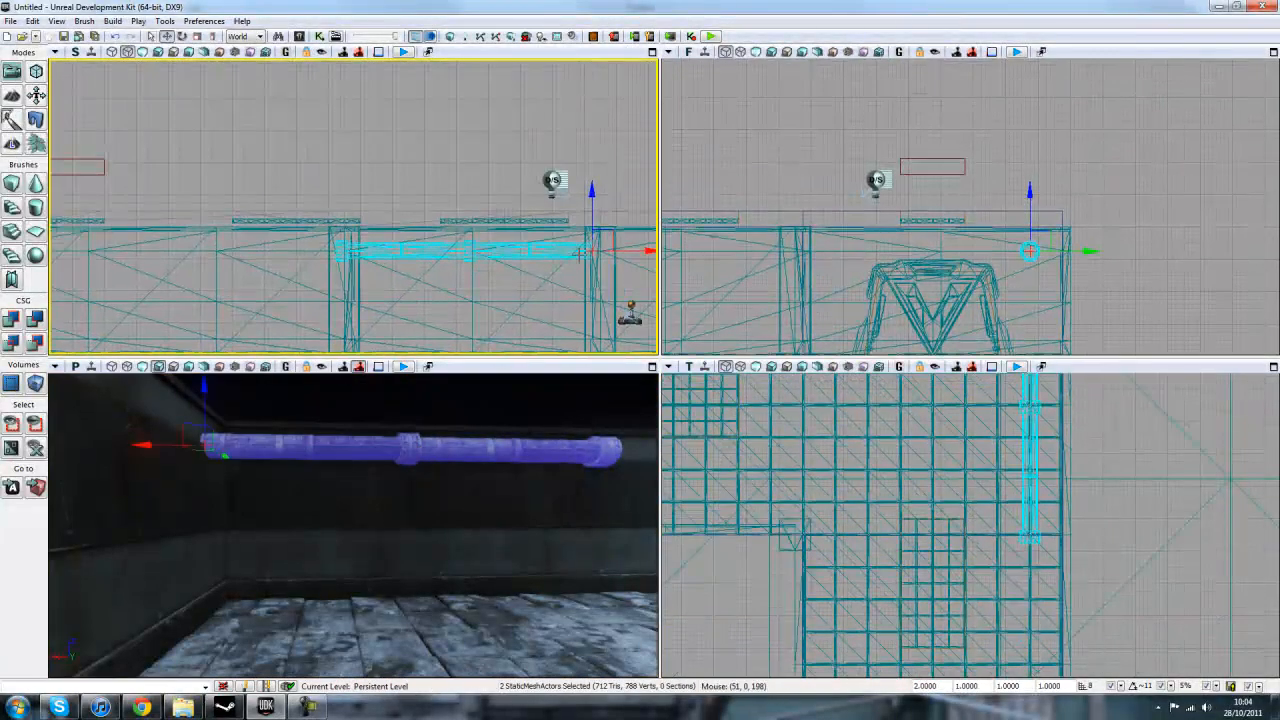
pyautogui.keyDown('alt'); pyautogui.moveTo(656, 248); pyautogui.dragTo(288, 250); pyautogui.keyUp('alt')
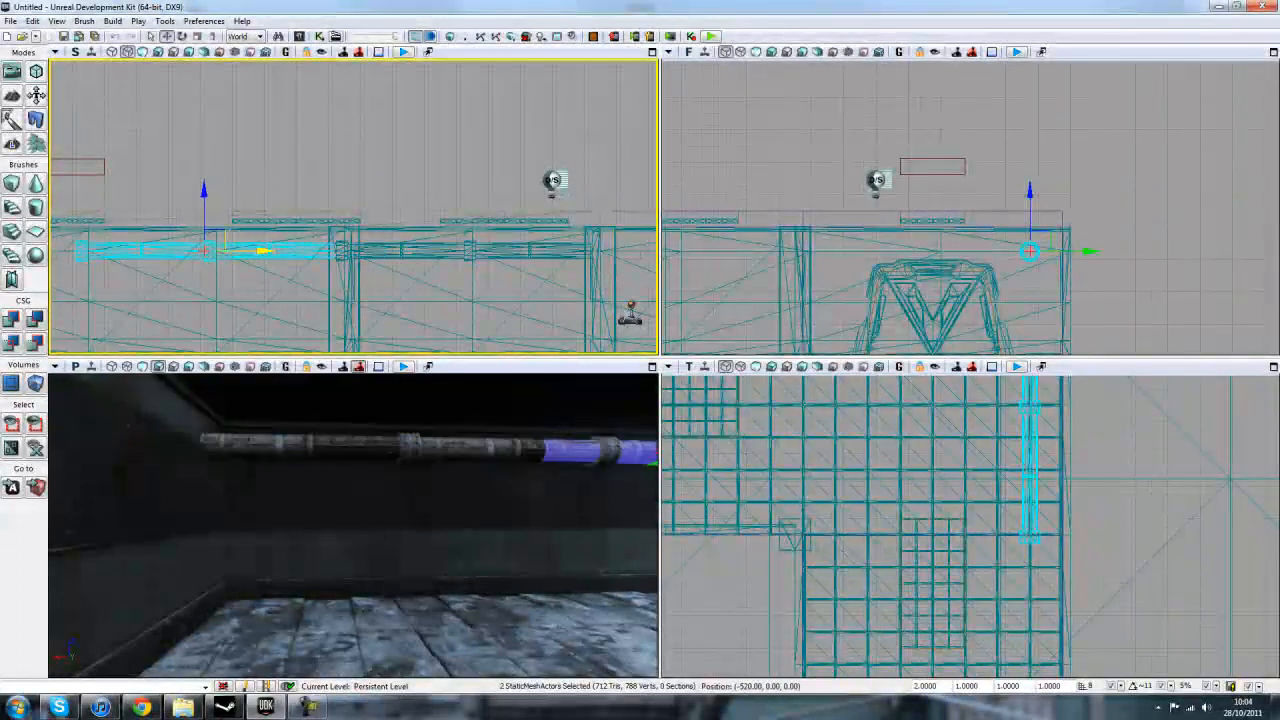
pyautogui.moveTo(245, 279)
pyautogui.mouseDown()
pyautogui.moveTo(502, 288)
pyautogui.moveTo(258, 258)
pyautogui.mouseUp()
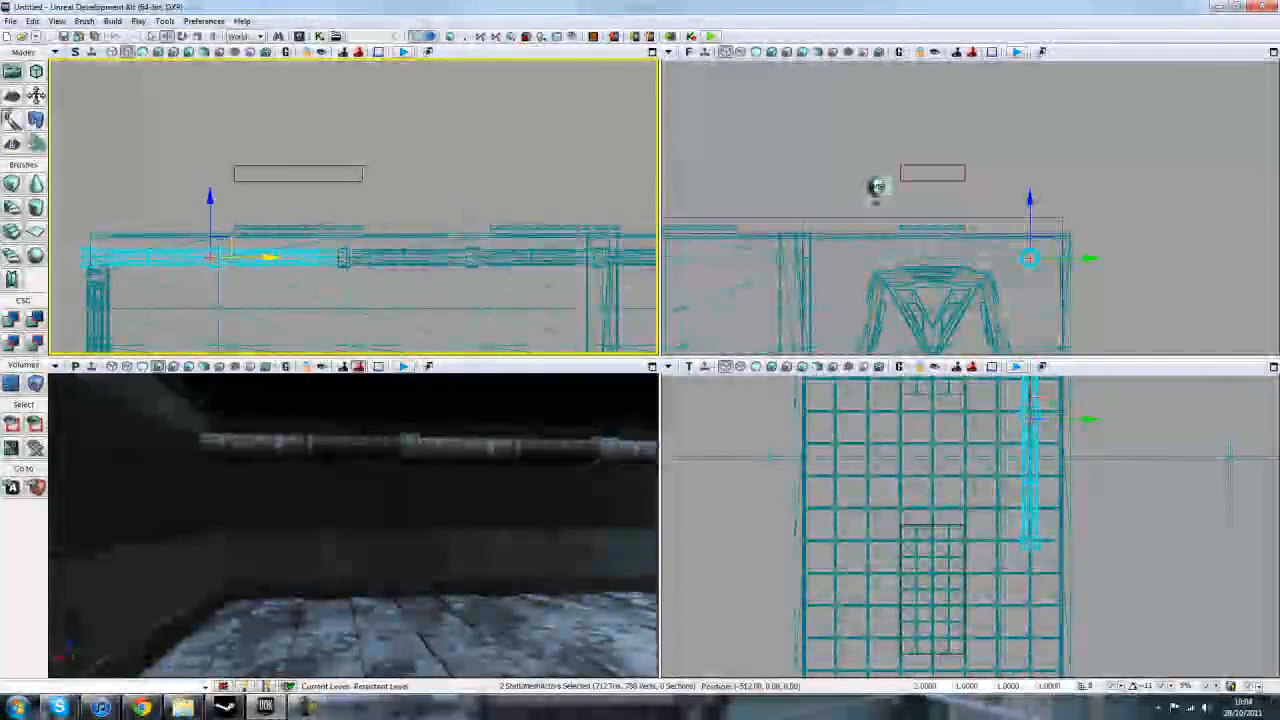
pyautogui.click(423, 163)
pyautogui.moveTo(400, 470); pyautogui.dragTo(640, 470, button='right')
pyautogui.moveTo(640, 470); pyautogui.dragTo(123, 376)
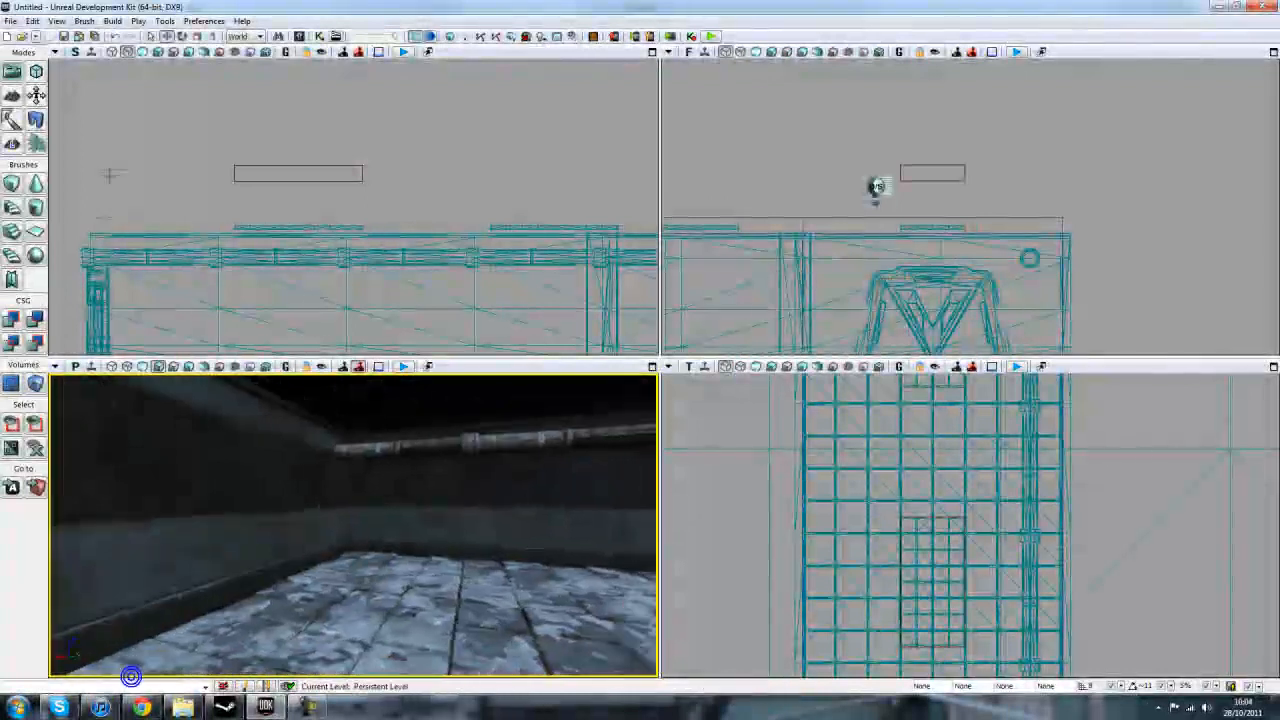
# Step: Browse the HU, LT and NEC static mesh packages for more corridor decoration and look along the corridor's pipe run
pyautogui.click(298, 36)
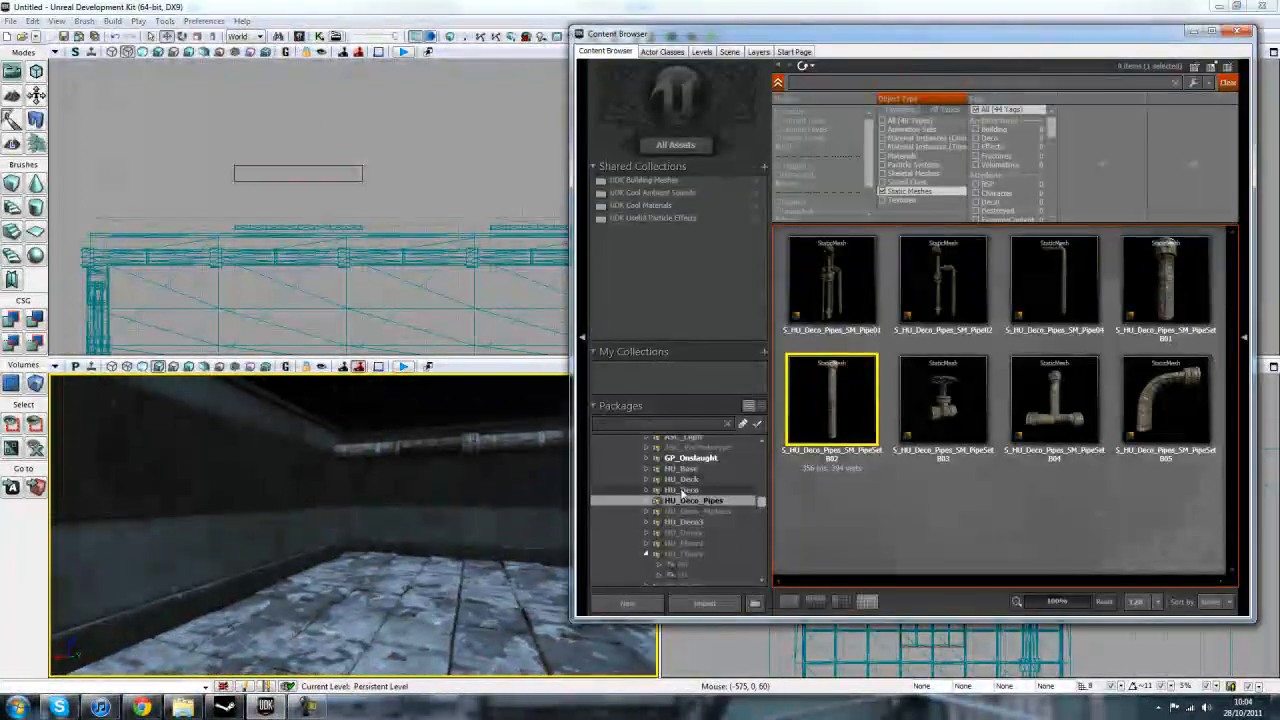
pyautogui.click(684, 480)
pyautogui.click(690, 468)
pyautogui.click(694, 457)
pyautogui.click(706, 545)
pyautogui.scroll(-3, 700, 540)
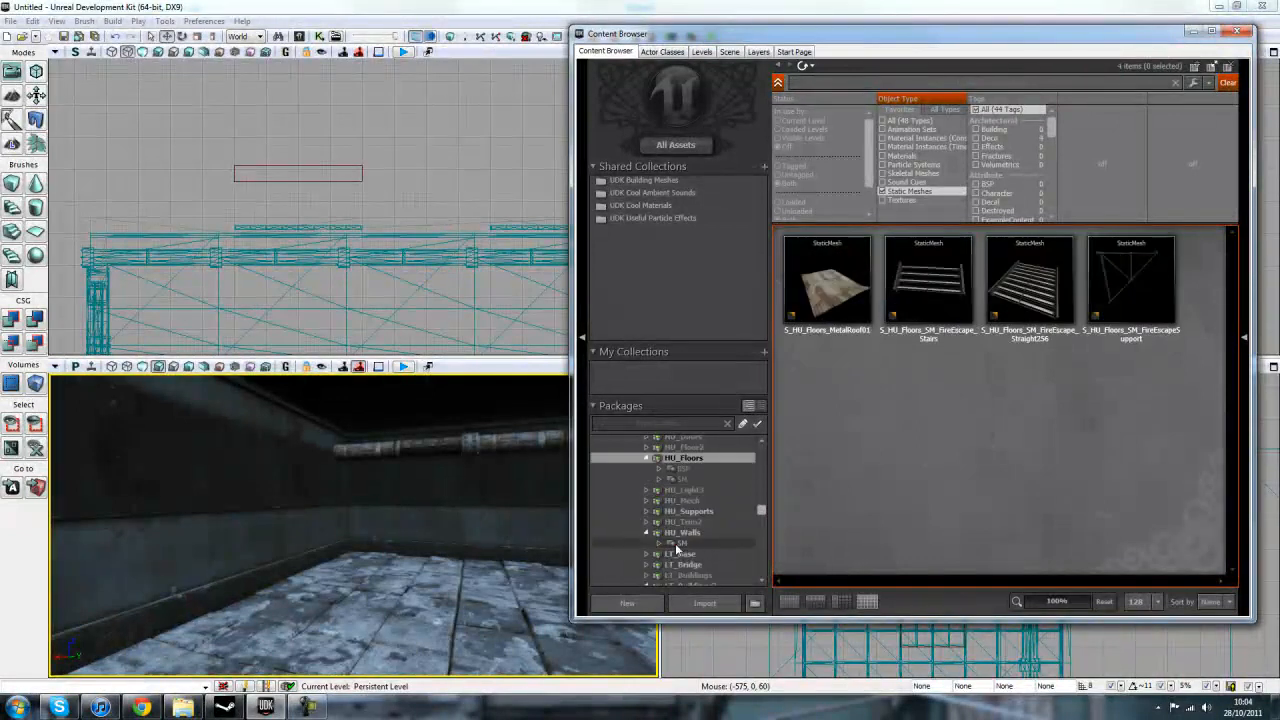
pyautogui.click(682, 532)
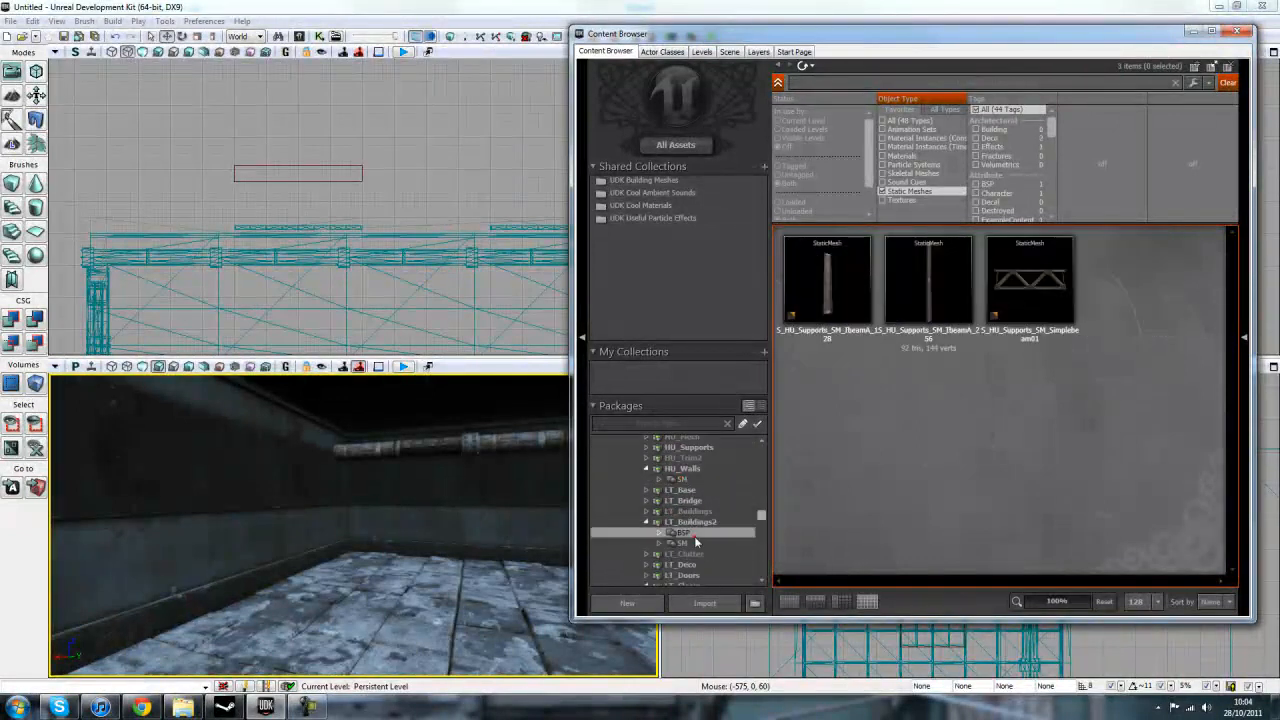
pyautogui.click(694, 514)
pyautogui.scroll(-4, 697, 526)
pyautogui.click(694, 523)
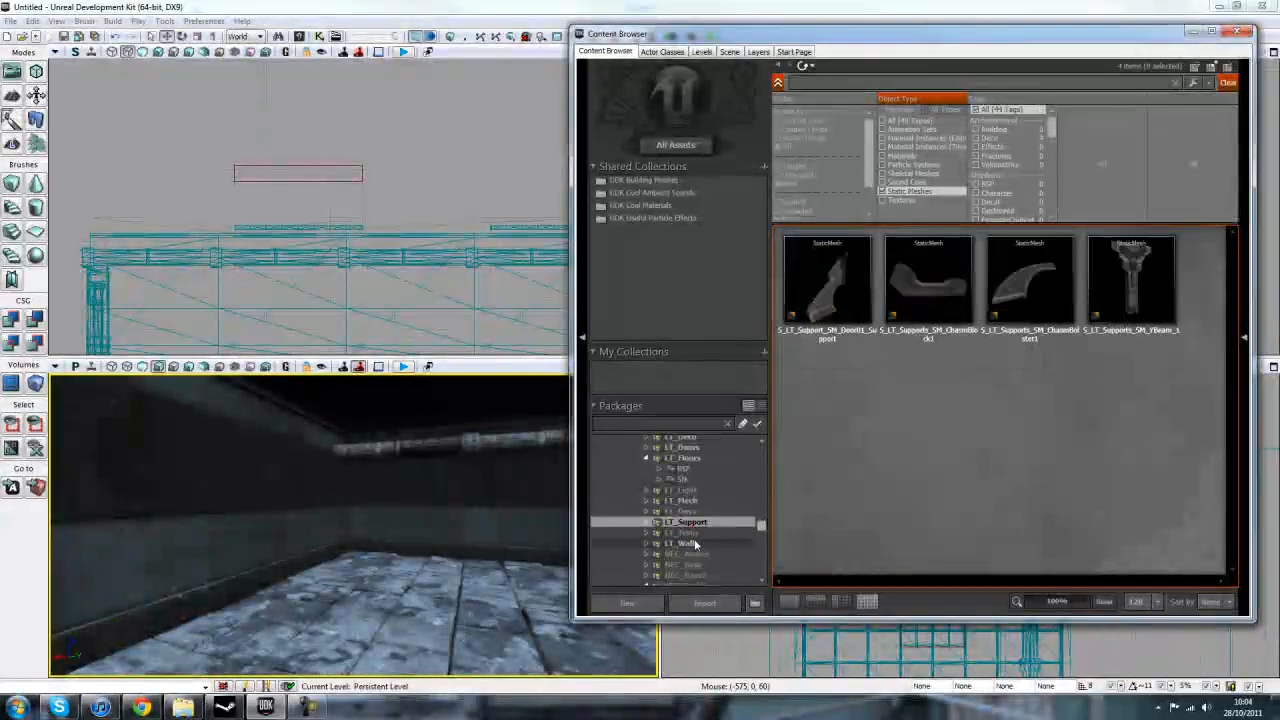
pyautogui.click(695, 543)
pyautogui.scroll(-2, 697, 542)
pyautogui.click(694, 491)
pyautogui.click(697, 512)
pyautogui.click(697, 523)
pyautogui.moveTo(426, 551); pyautogui.dragTo(397, 548, button='right')
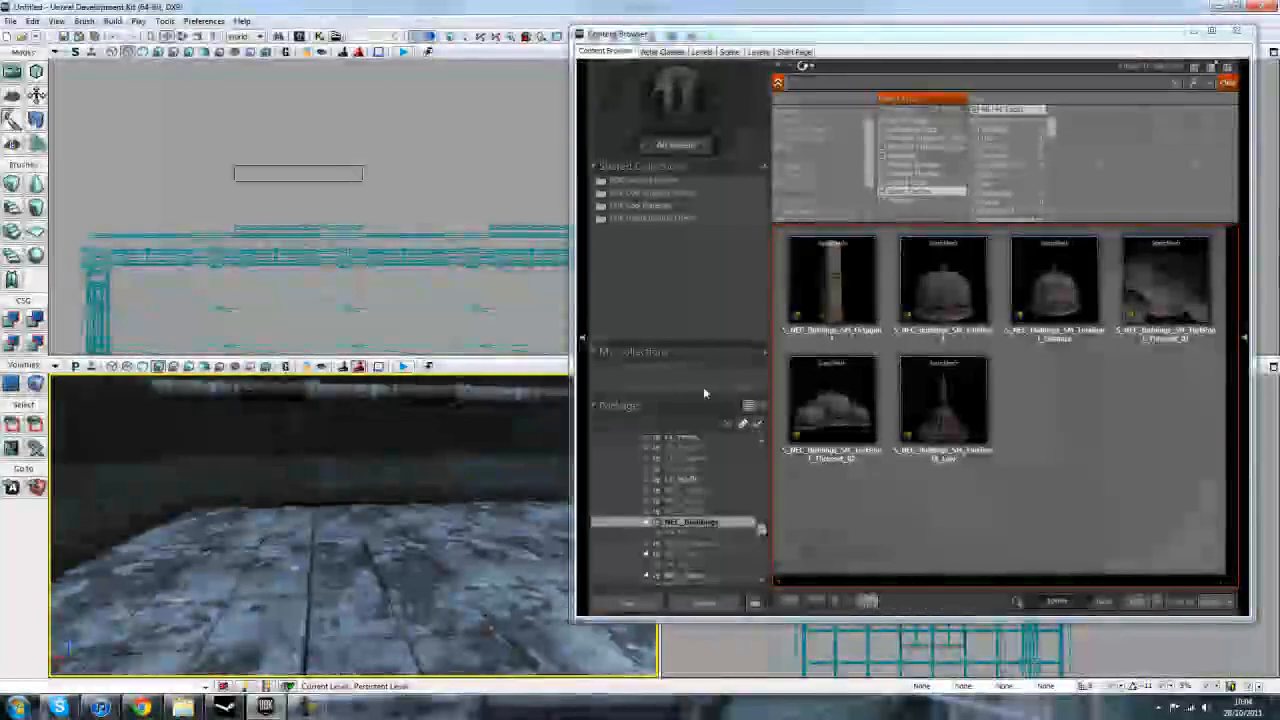
pyautogui.click(1239, 33)
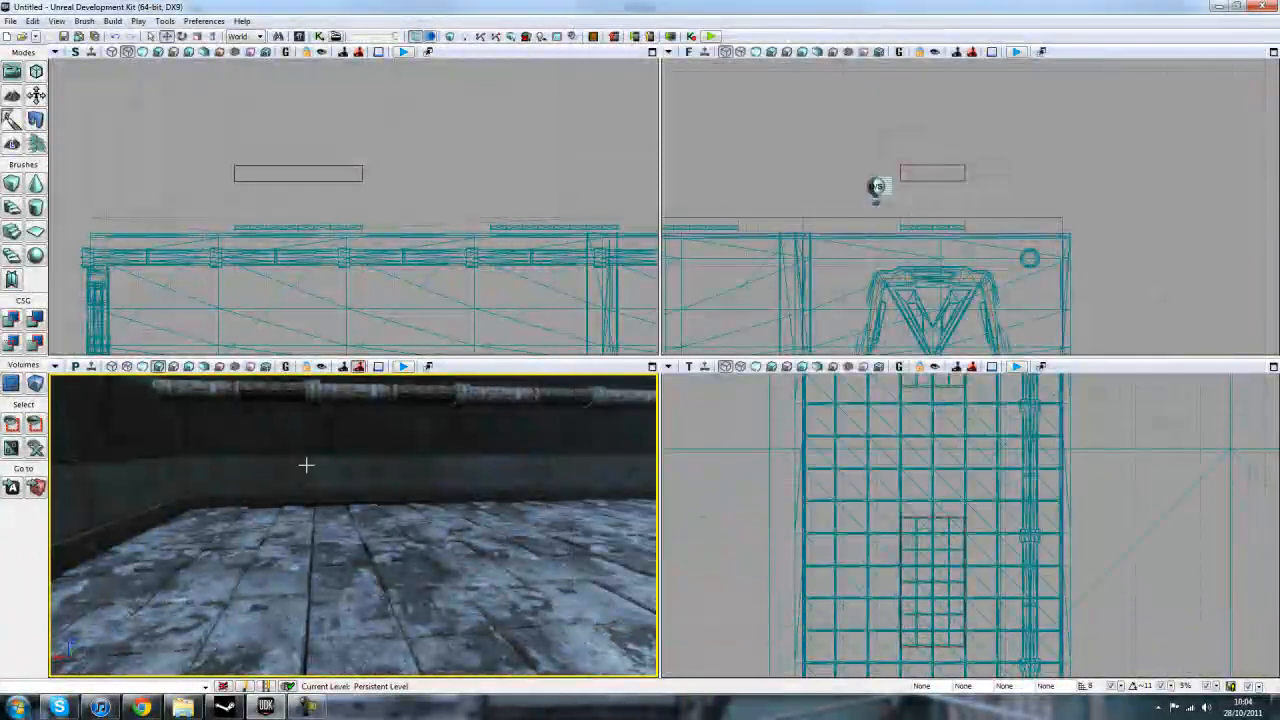
pyautogui.moveTo(321, 478); pyautogui.dragTo(321, 430, button='right')
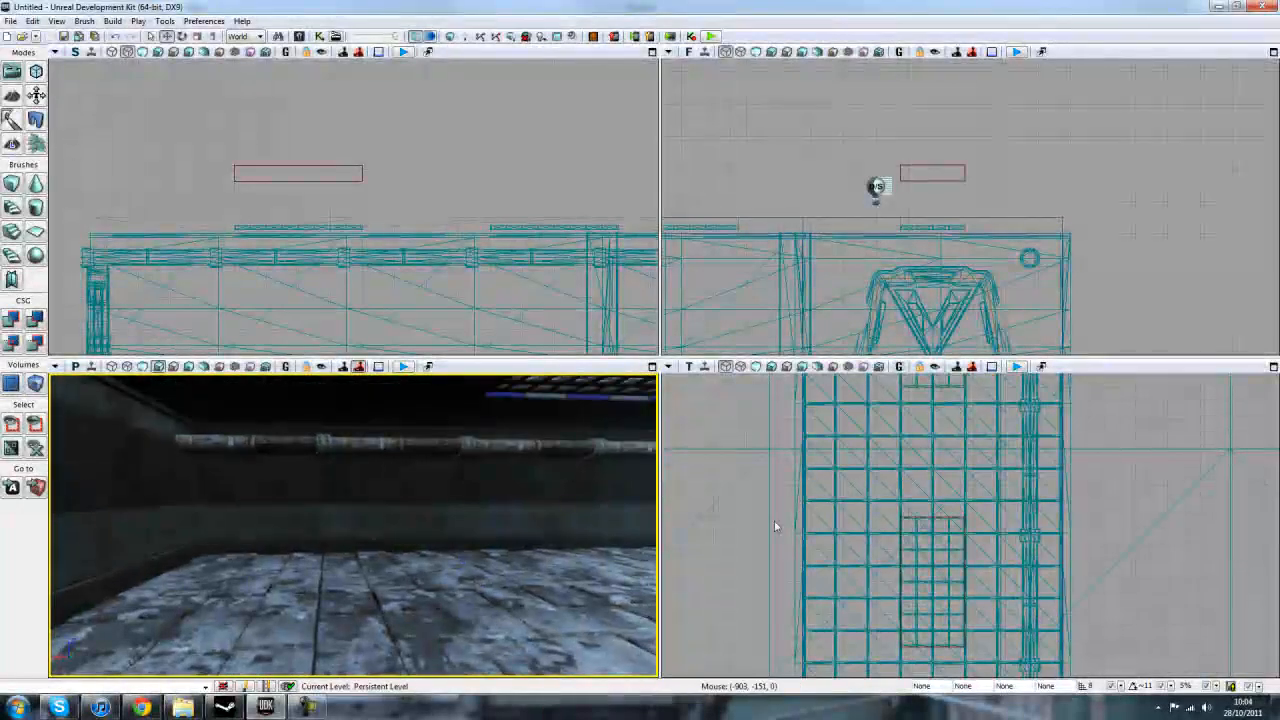
pyautogui.moveTo(501, 529); pyautogui.dragTo(461, 527, button='right')
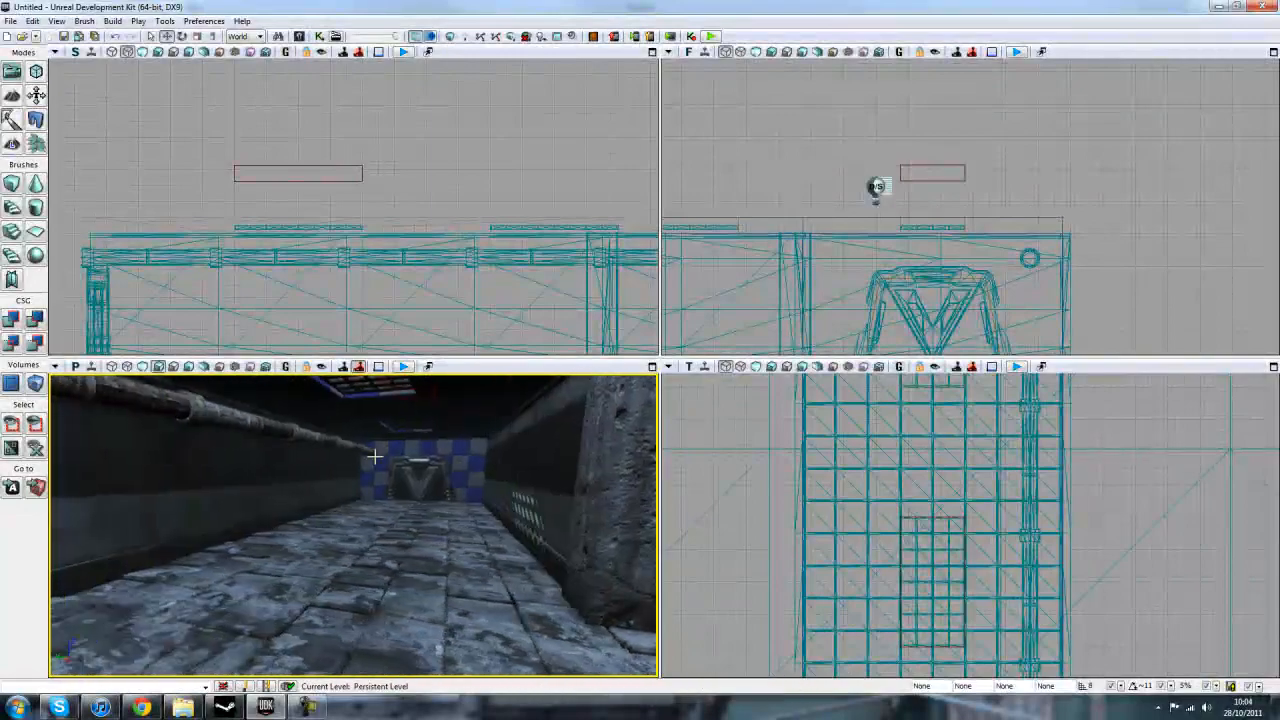